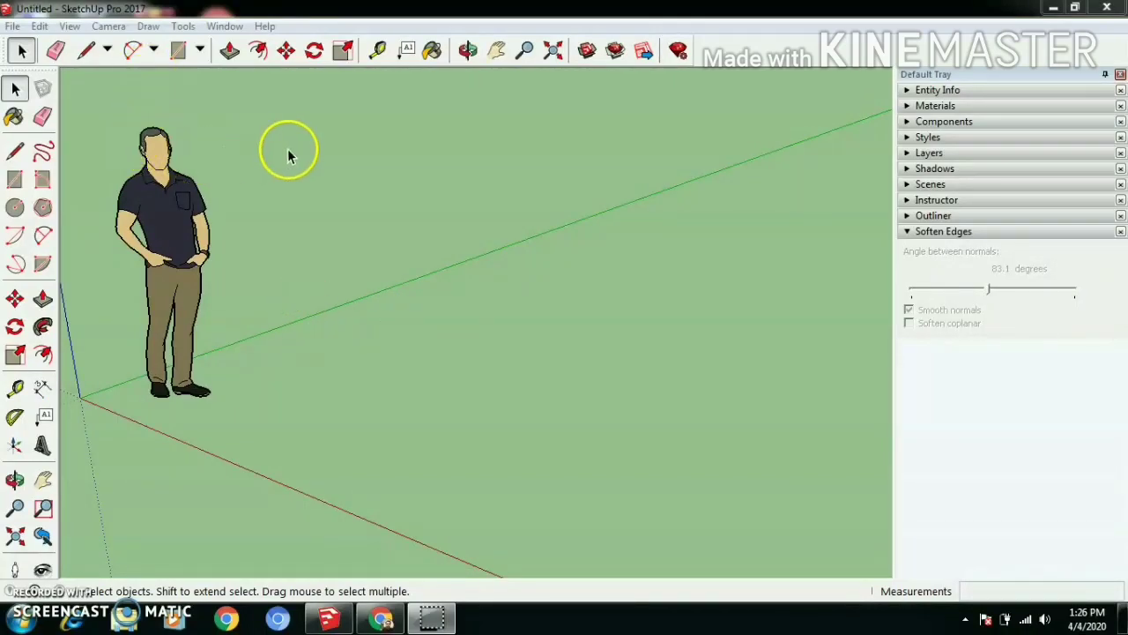
Switch the camera to the Front standard view.
middle_click_drag(304, 311, 304, 319)
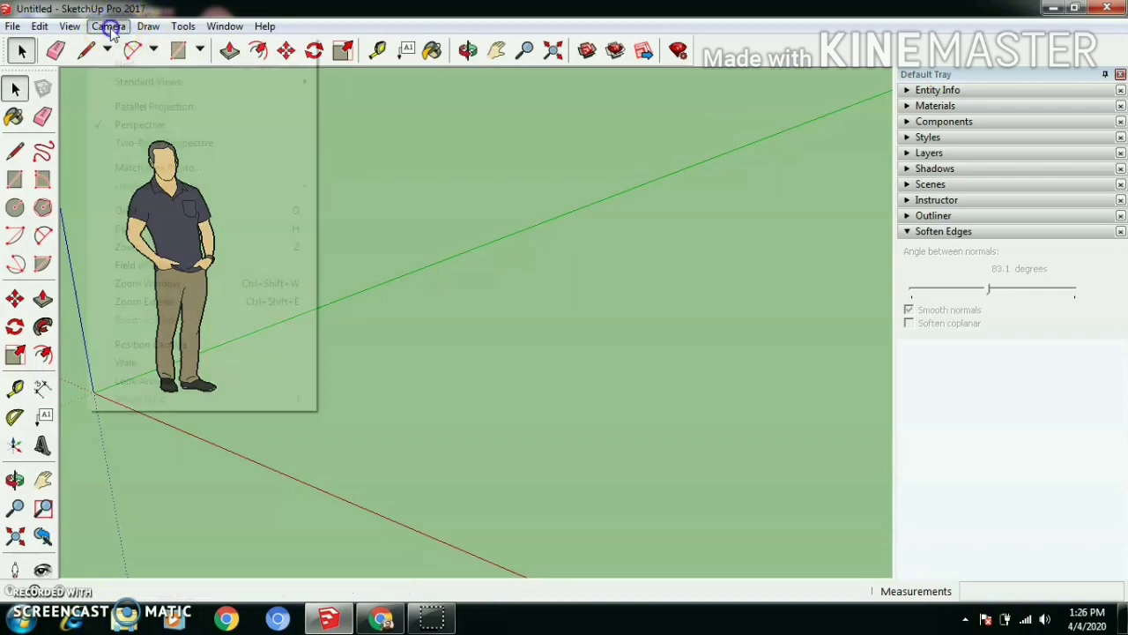
left_click(109, 26)
mouse_move(234, 79)
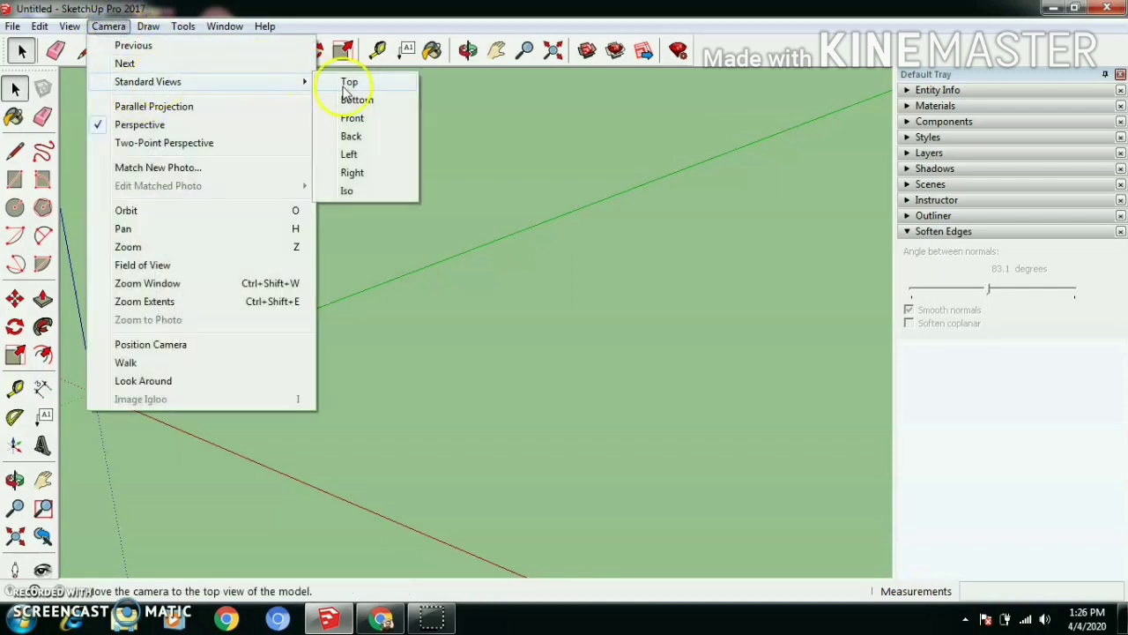
left_click(358, 118)
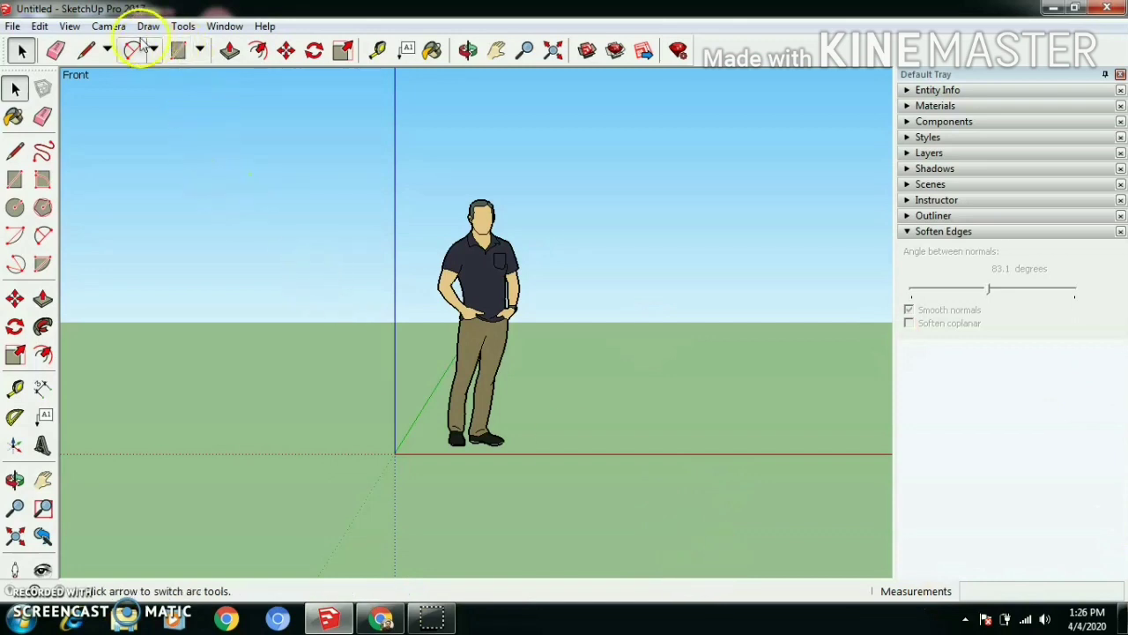
Turn on Parallel Projection and zoom to frame the scene.
left_click(108, 25)
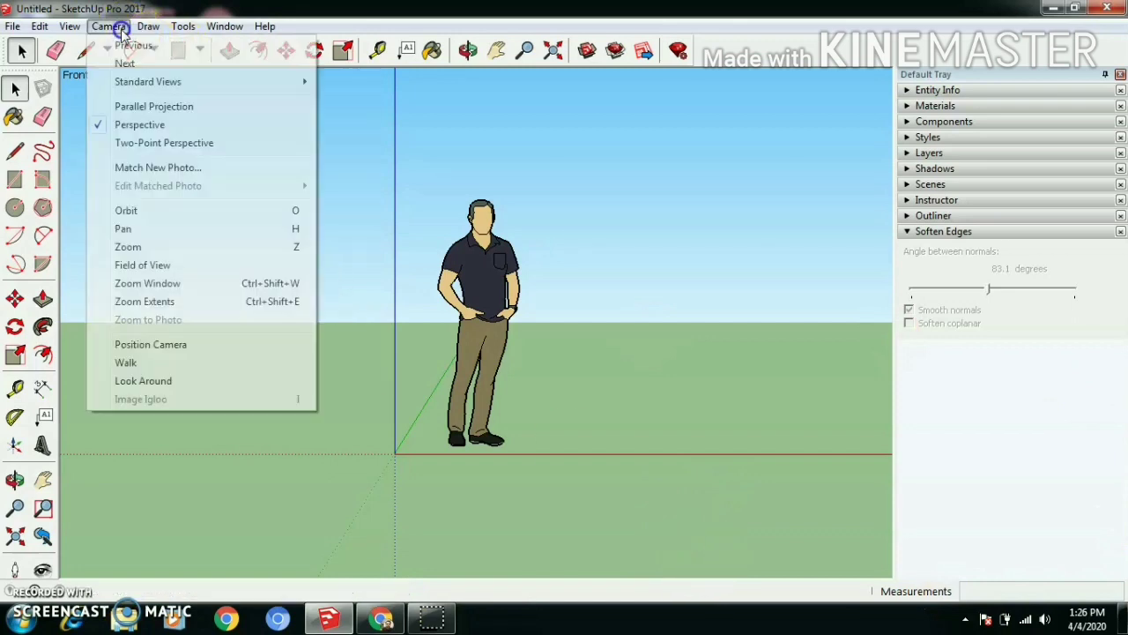
left_click(152, 107)
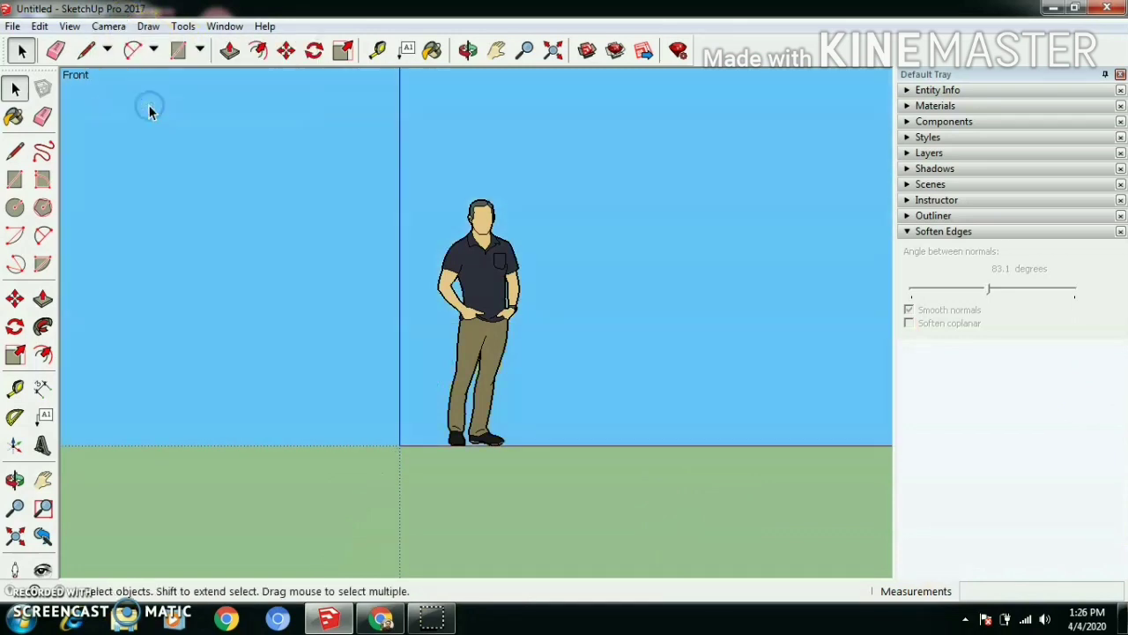
scroll(835, 476, "up", 4)
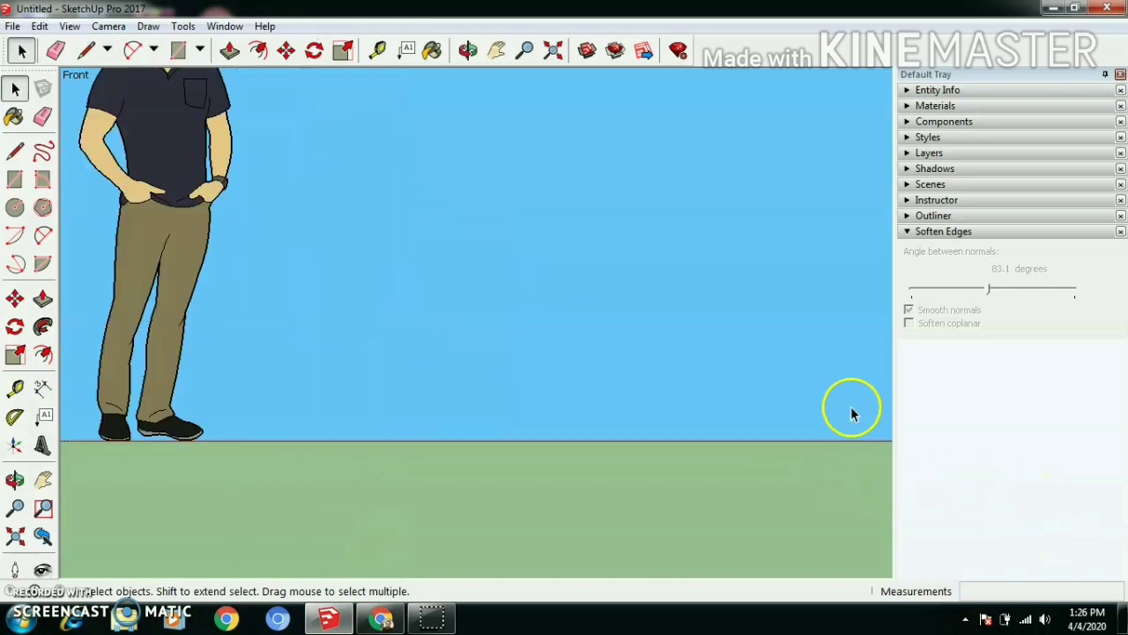
scroll(844, 373, "down", 3)
scroll(844, 385, "up", 3)
scroll(839, 144, "down", 3)
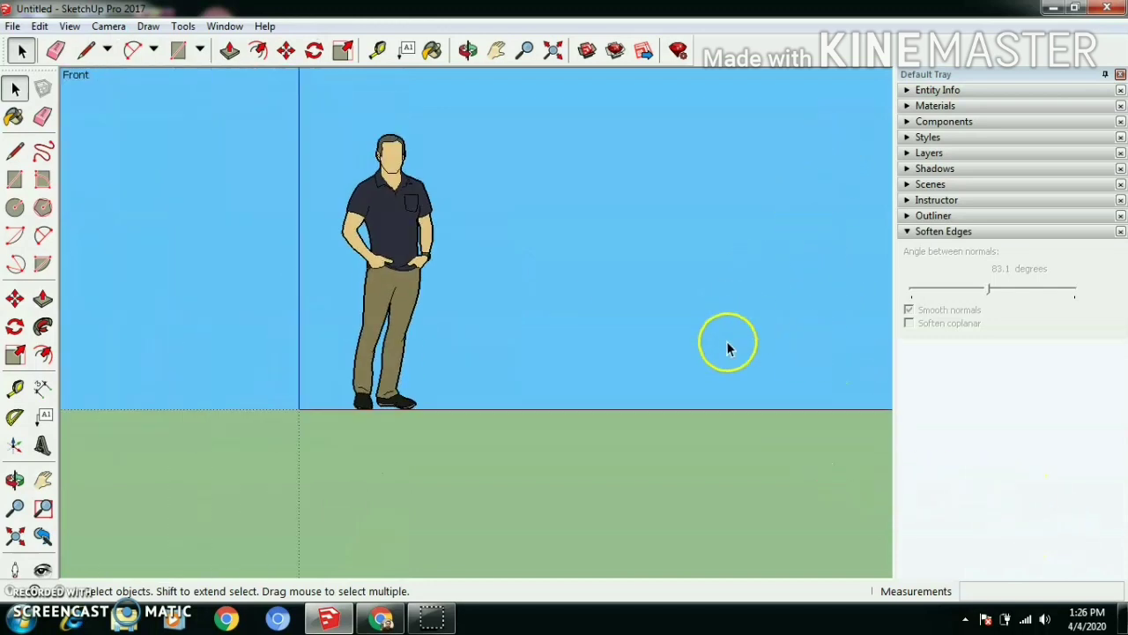
scroll(778, 188, "up", 1)
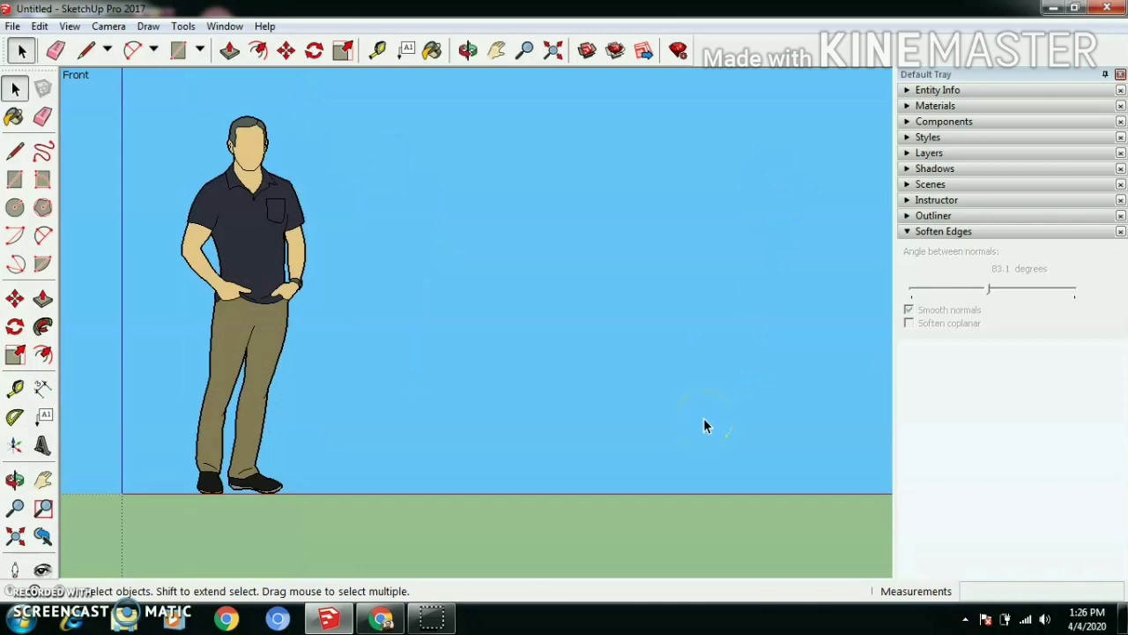
Draw the stepped outline with lines of 4", .5, 2, .5…, closing at the starting corner.
left_click(85, 50)
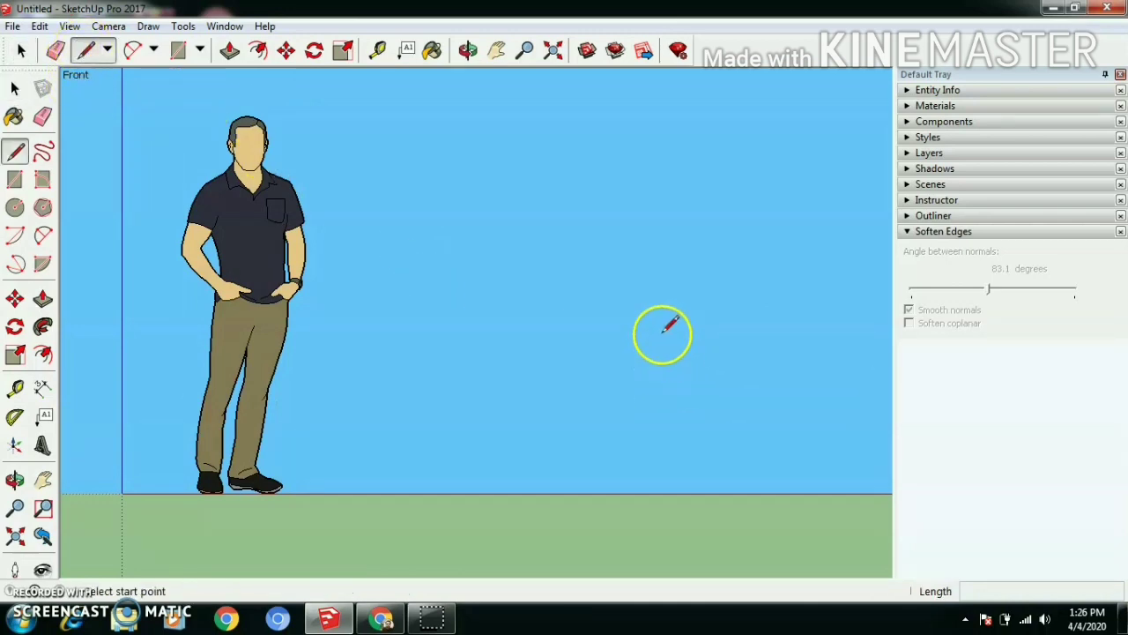
left_click(505, 287)
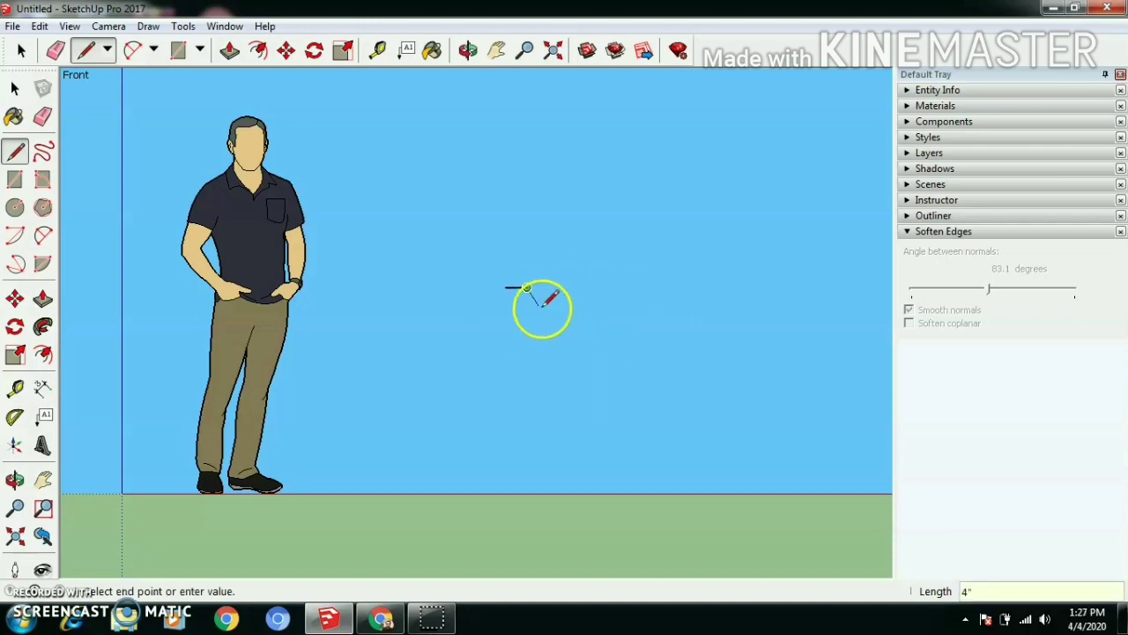
scroll(536, 305, "up", 6)
scroll(525, 321, "up", 4)
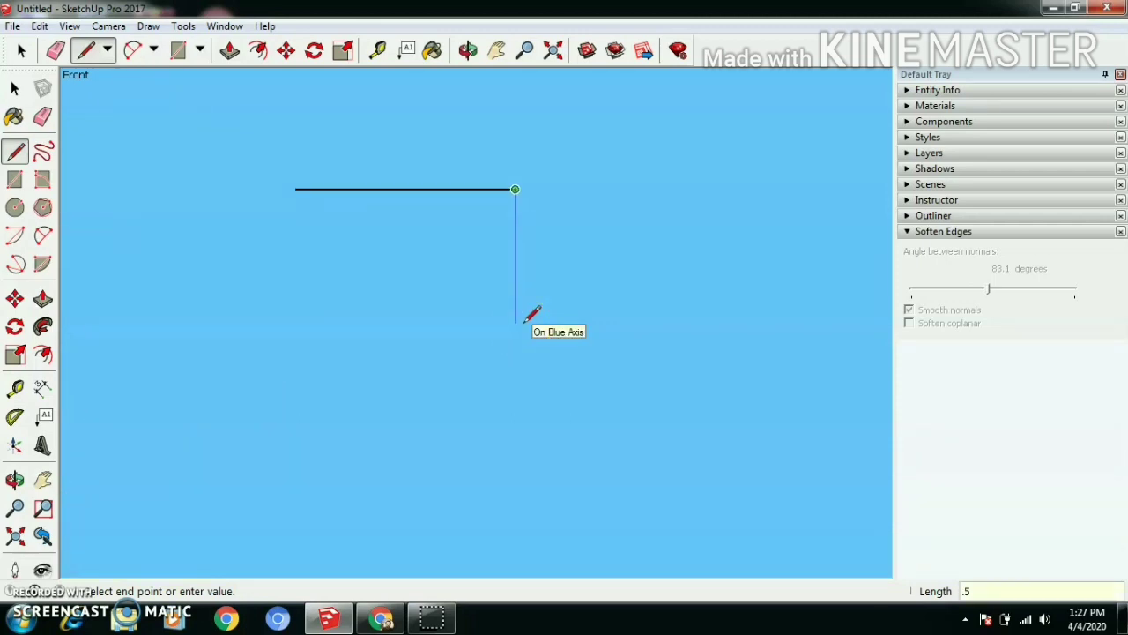
left_click(516, 216)
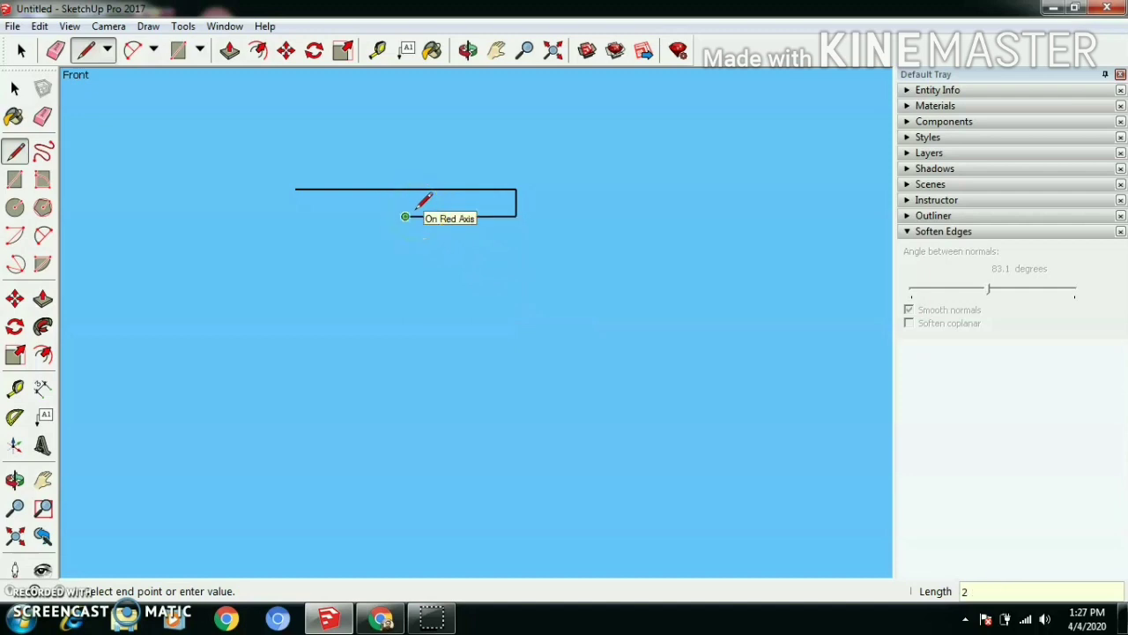
left_click_drag(416, 208, 414, 261)
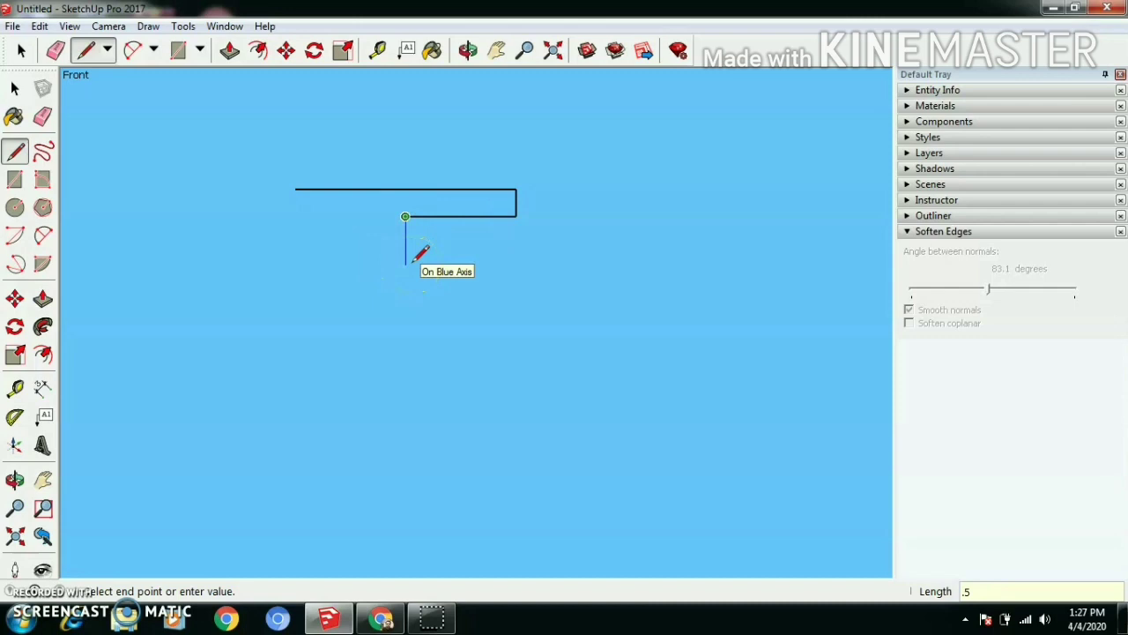
left_click(300, 244)
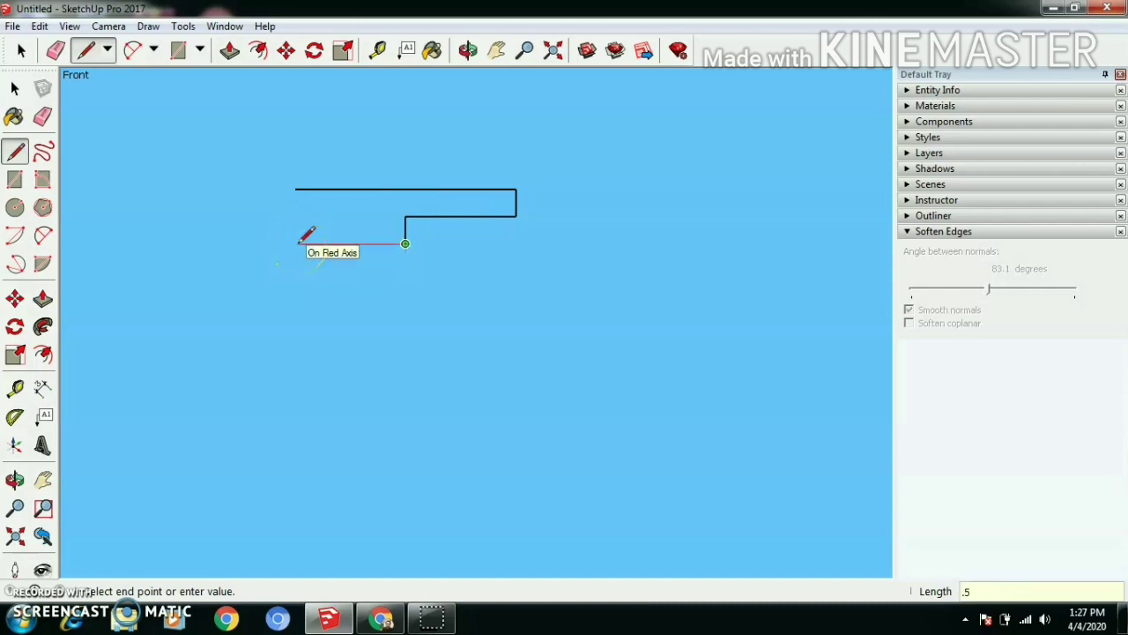
scroll(381, 265, "up", 3)
scroll(381, 269, "up", 1)
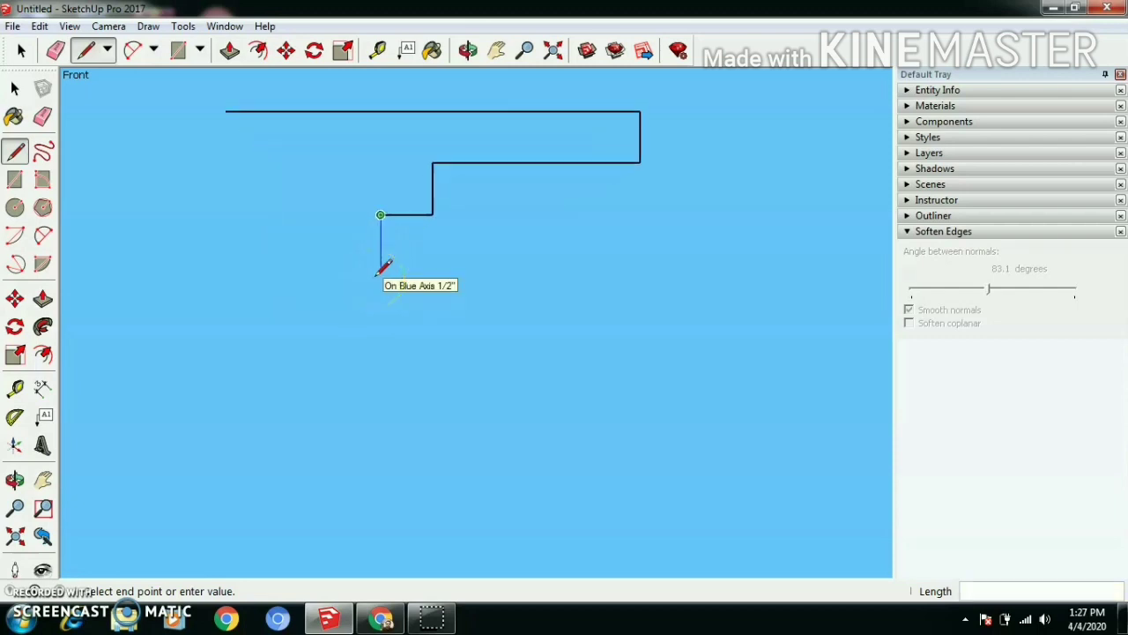
key("Return")
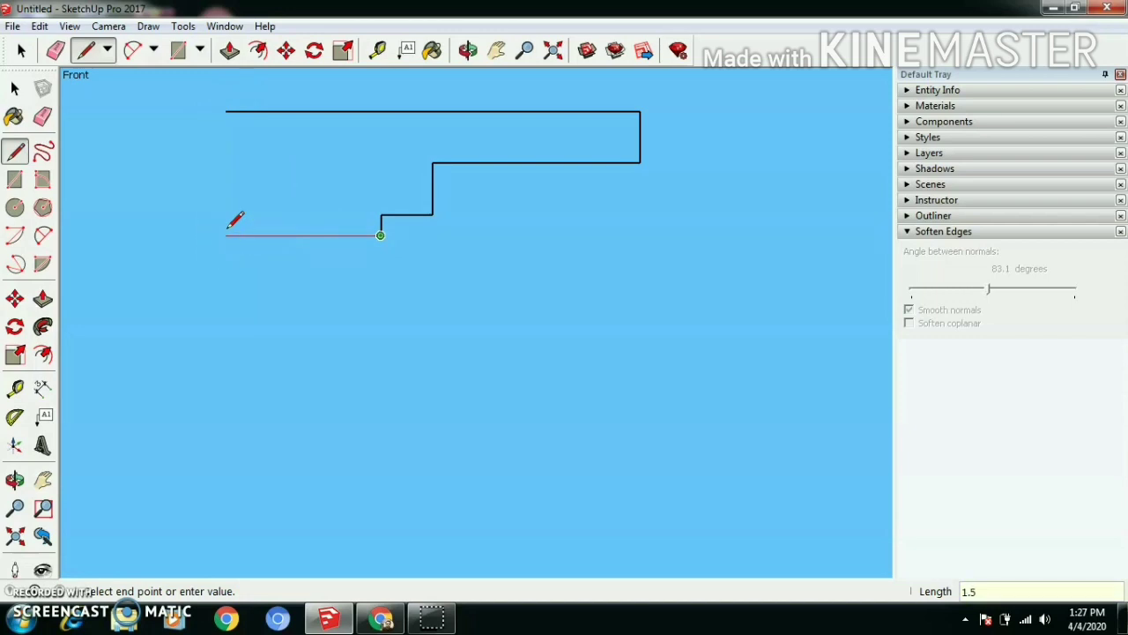
left_click(225, 112)
Orbit and zoom around the stepped face in perspective, then return to the Select tool.
scroll(258, 406, "down", 2)
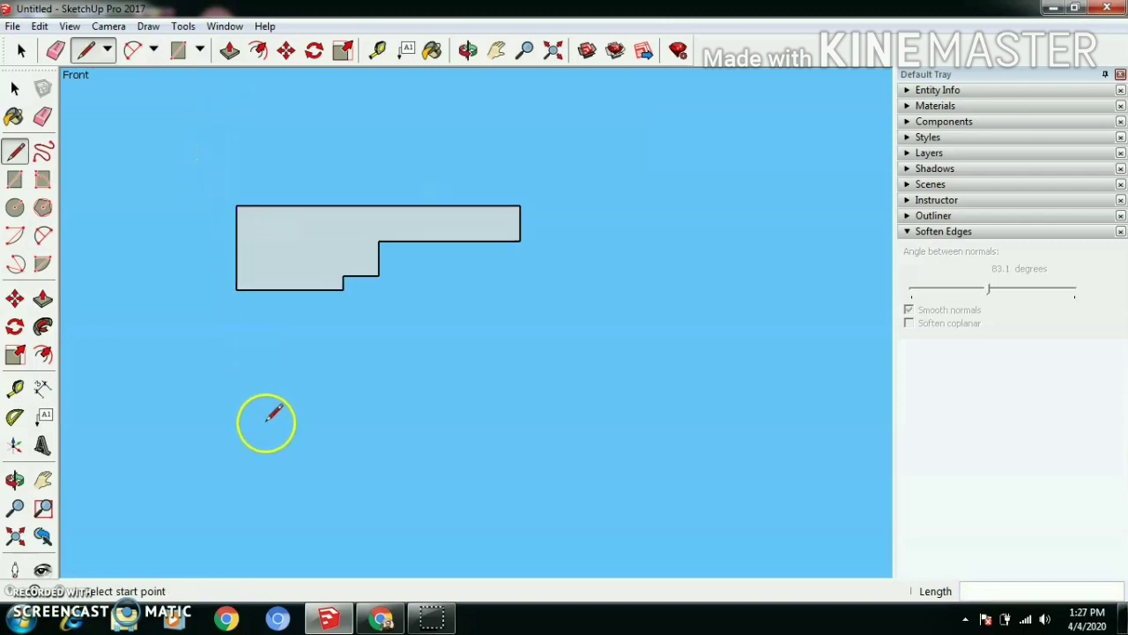
mouse_move(265, 420)
middle_mouse_down()
mouse_move(411, 373)
mouse_move(376, 506)
middle_mouse_up()
scroll(323, 236, "up", 2)
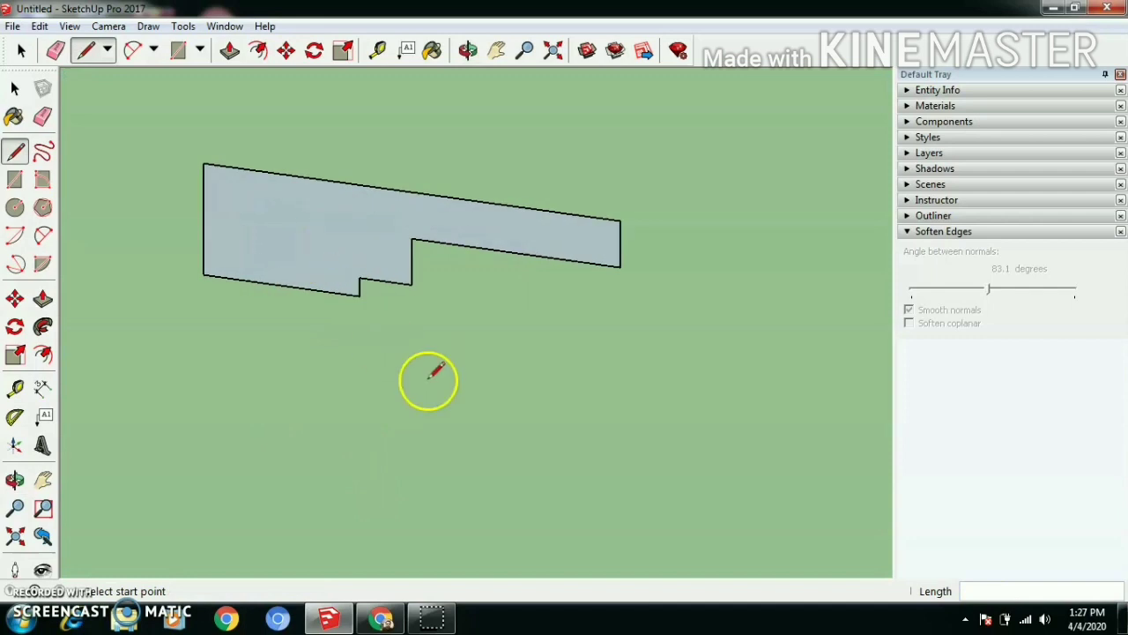
mouse_move(433, 378)
middle_mouse_down()
mouse_move(506, 241)
mouse_move(403, 368)
mouse_move(441, 357)
mouse_move(224, 484)
mouse_move(459, 382)
middle_mouse_up()
scroll(457, 381, "down", 6)
scroll(454, 375, "up", 6)
mouse_move(454, 373)
middle_mouse_down()
mouse_move(545, 257)
mouse_move(378, 214)
middle_mouse_up()
scroll(418, 323, "up", 4)
scroll(565, 365, "down", 2)
scroll(716, 385, "up", 3)
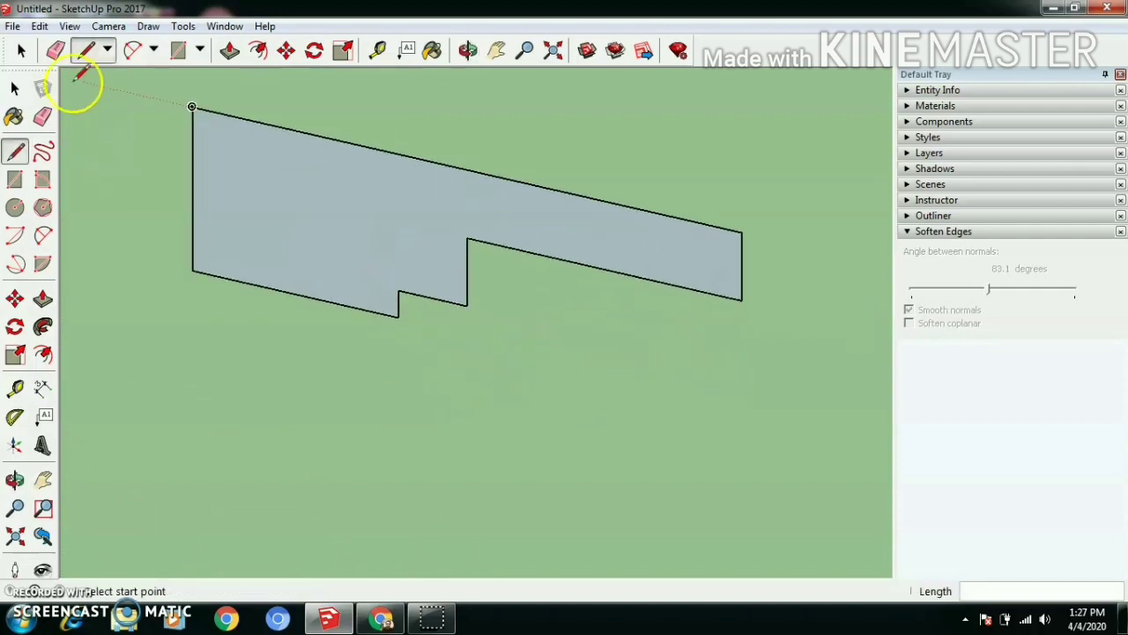
left_click(21, 50)
Round the profile's right end with a 2-Point Arc from the right edge to the bottom edge.
left_click(154, 50)
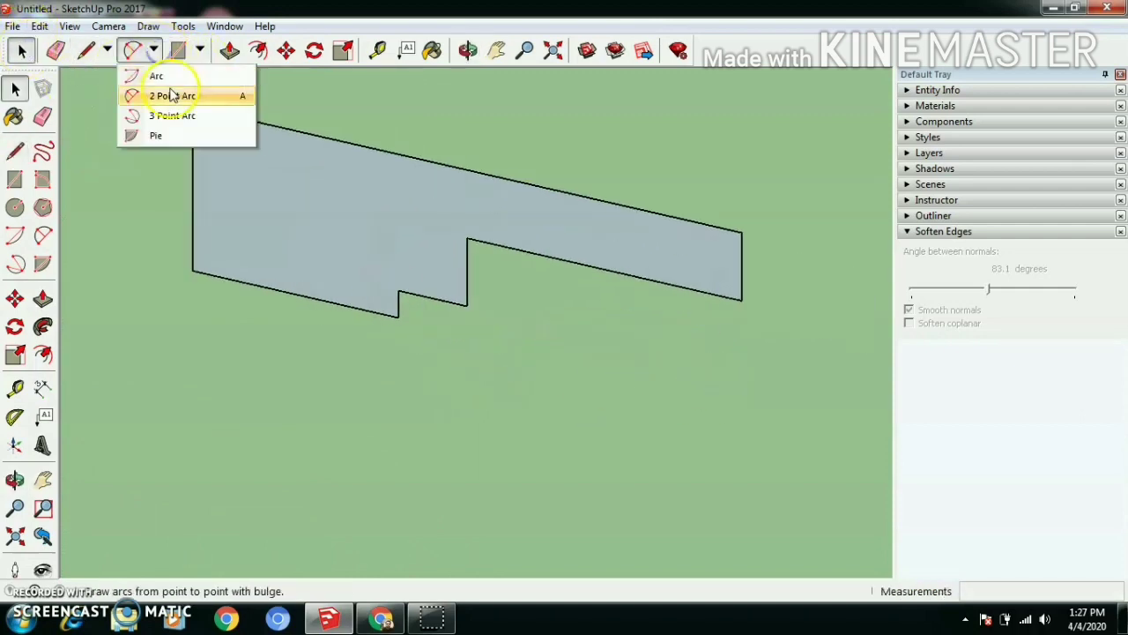
left_click(166, 95)
scroll(741, 261, "up", 2)
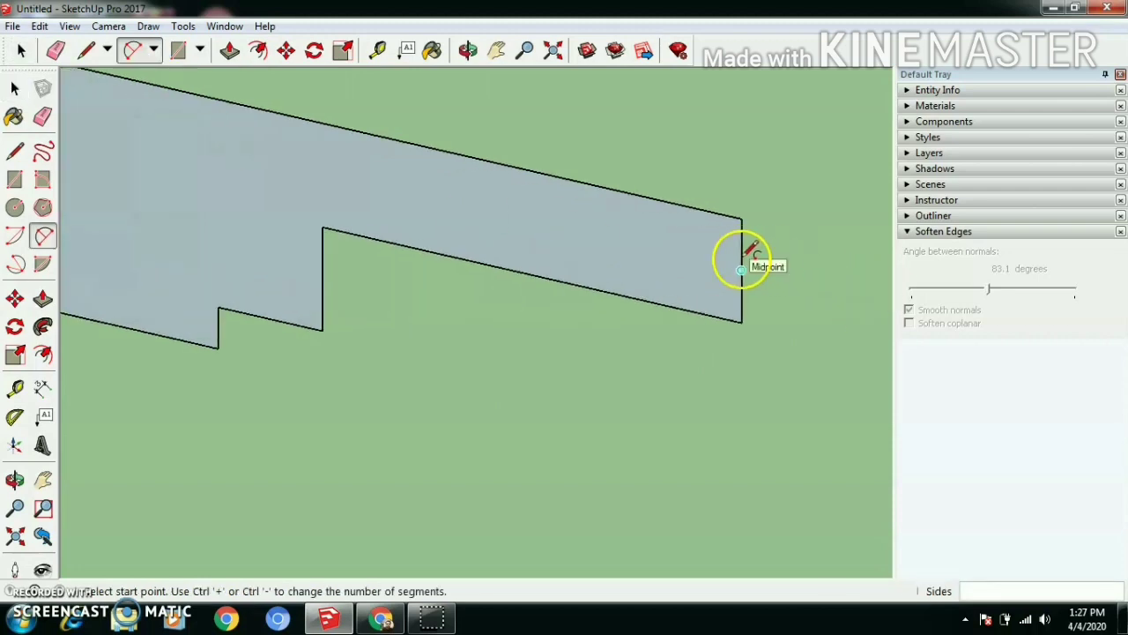
left_click(741, 258)
left_click(707, 315)
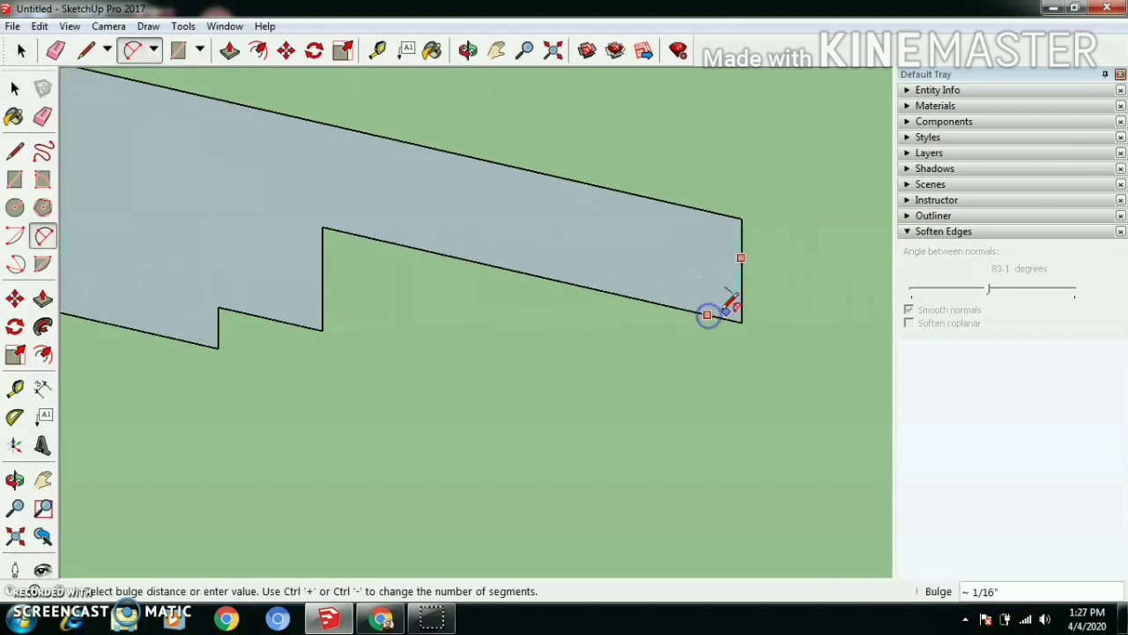
left_click(718, 312)
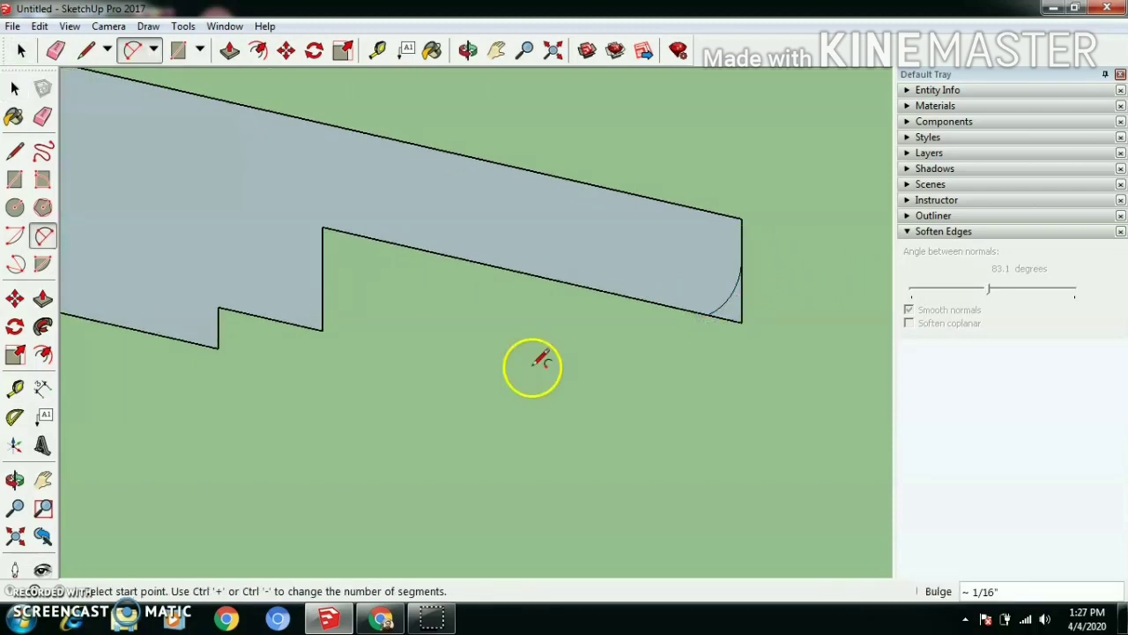
Fillet the notch's top corner, then attempt a small arc at the lower notch corner and dismiss the error.
left_click(322, 278)
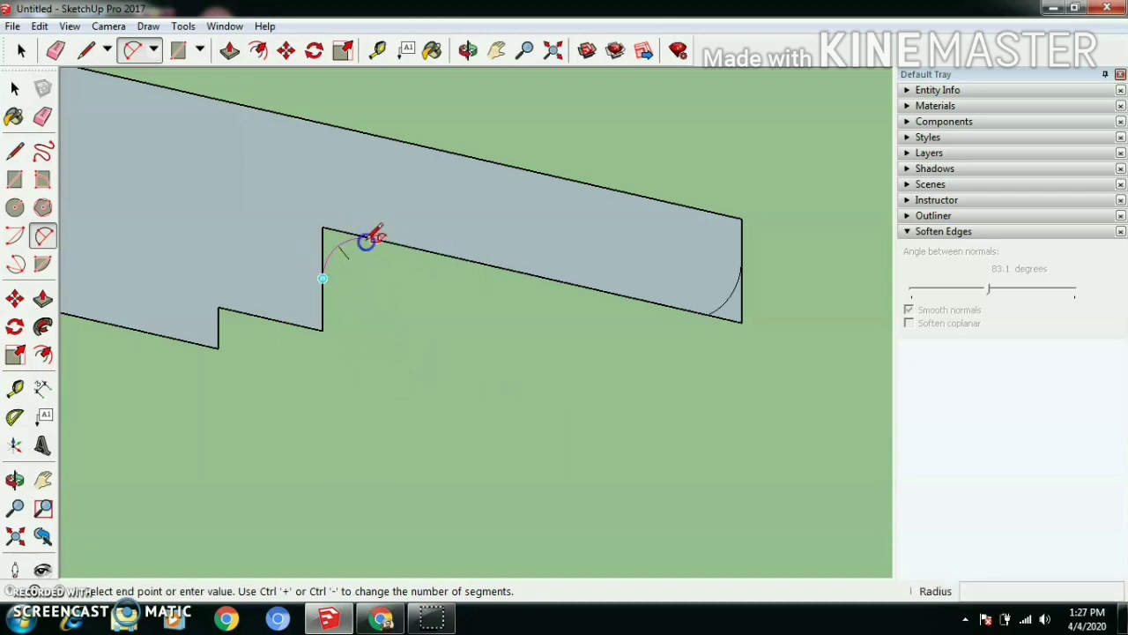
left_click(369, 236)
left_click(342, 251)
scroll(339, 337, "down", 2)
middle_click_drag(338, 337, 441, 345)
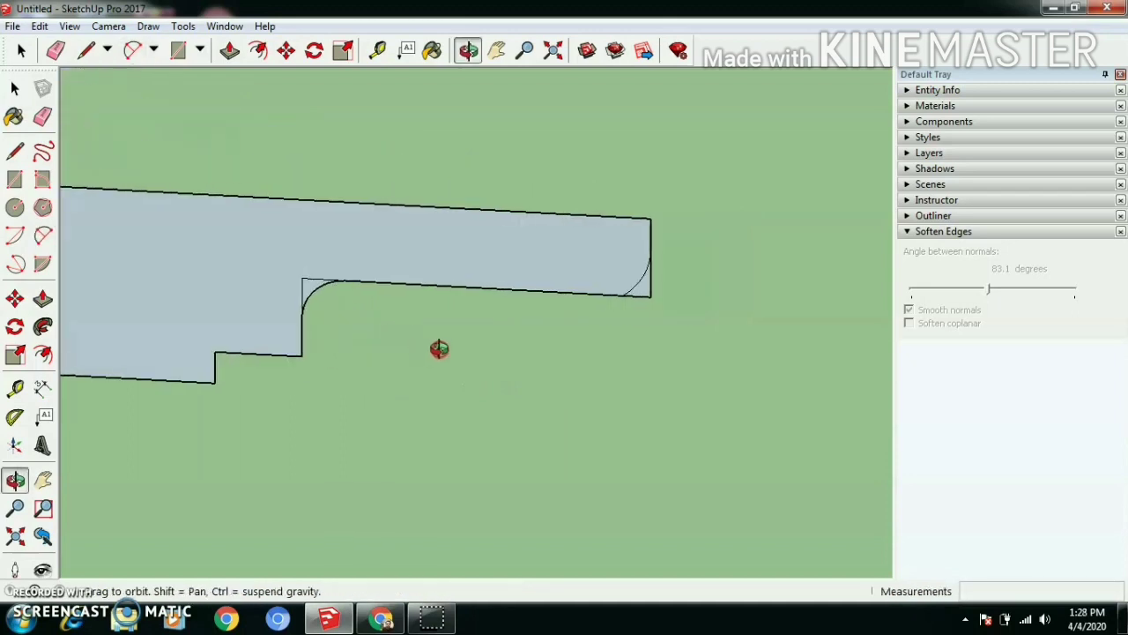
left_click(258, 354)
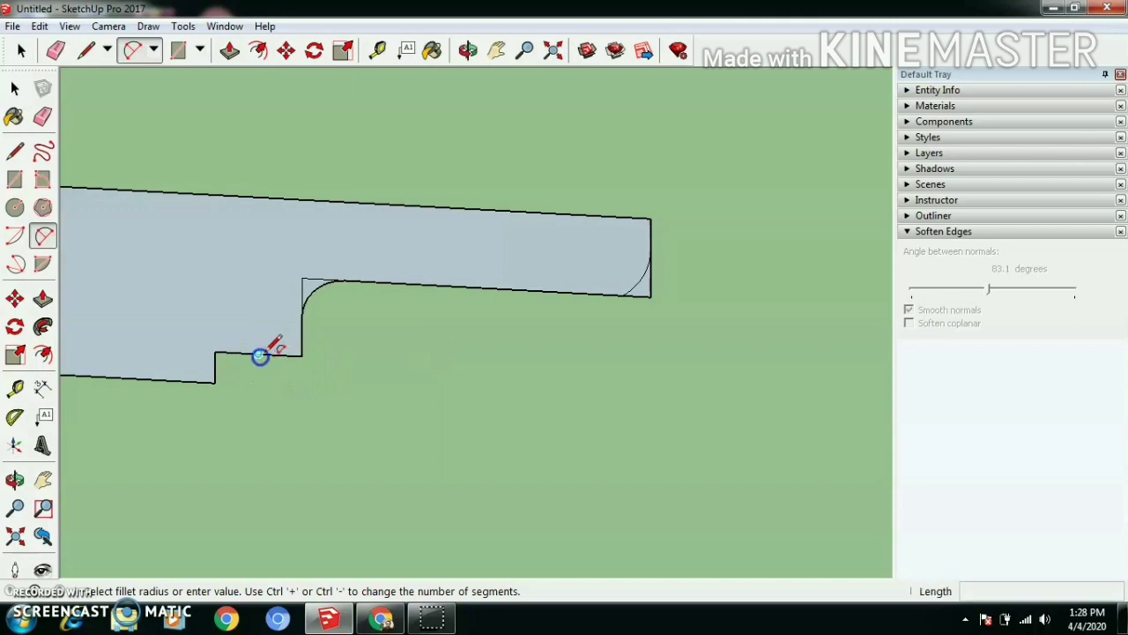
left_click(302, 339)
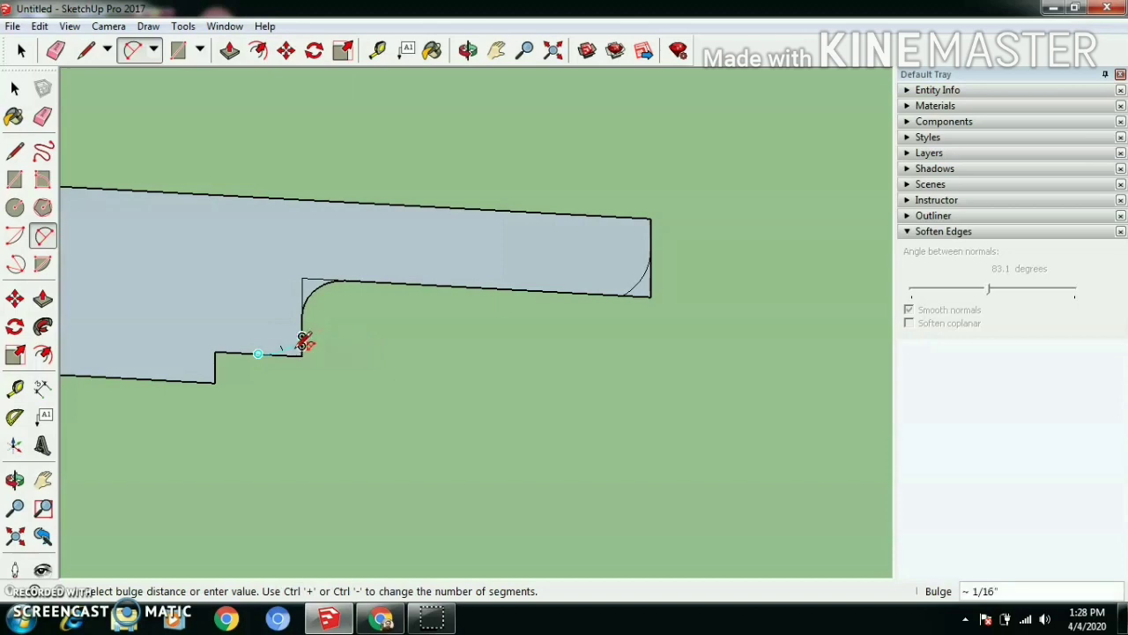
left_click(298, 353)
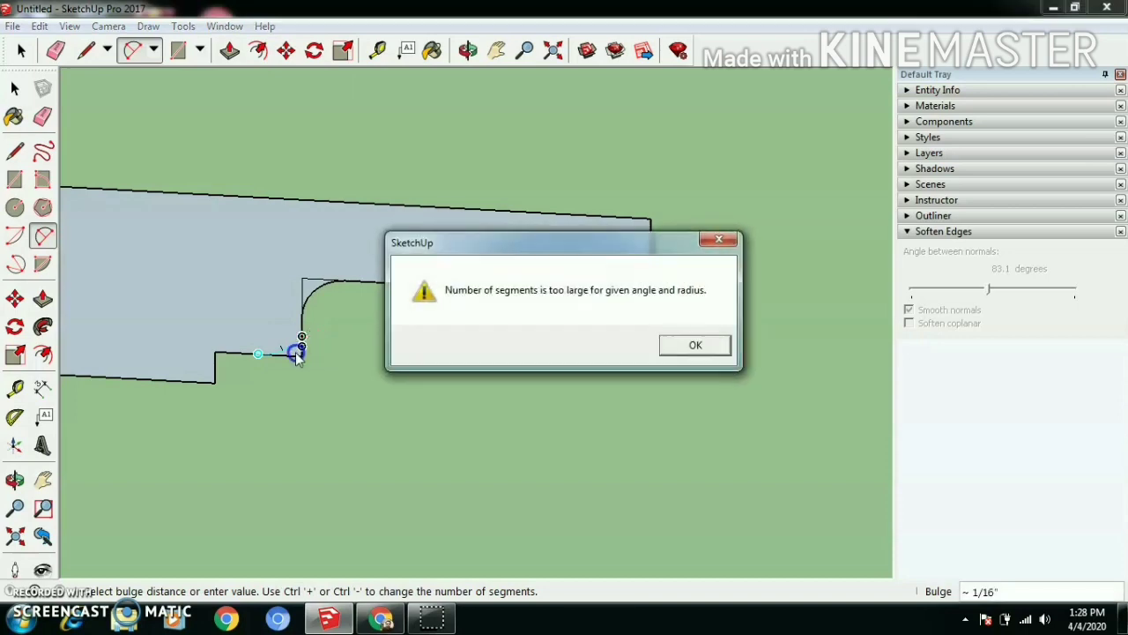
left_click(708, 344)
scroll(305, 353, "up", 4)
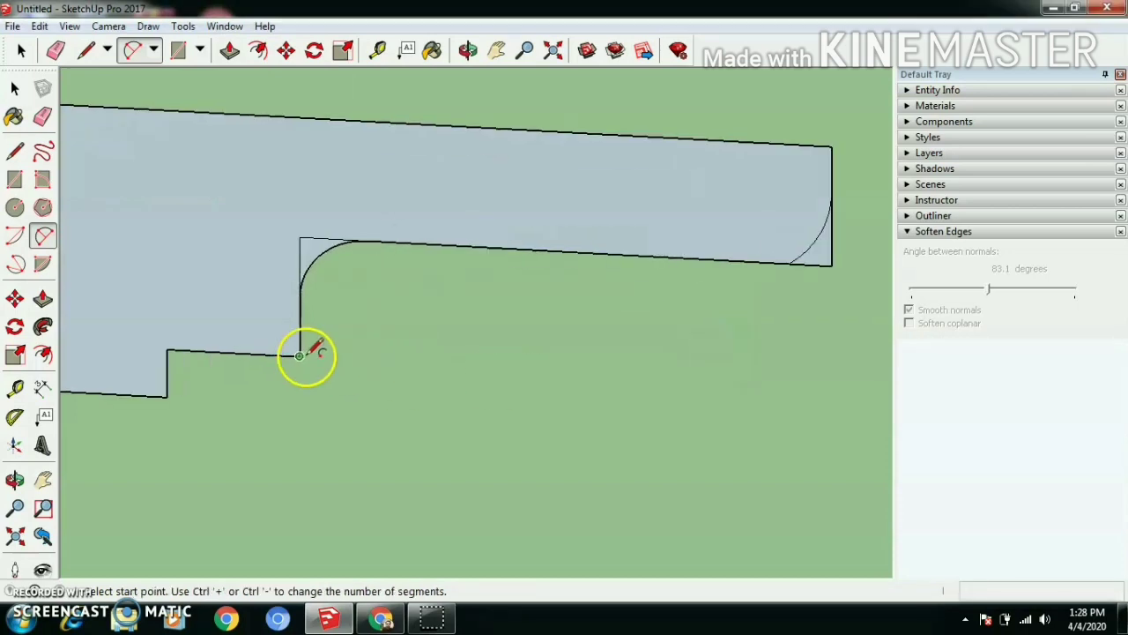
Draw a fillet arc from the step's bottom edge to its vertical edge.
left_click(216, 352)
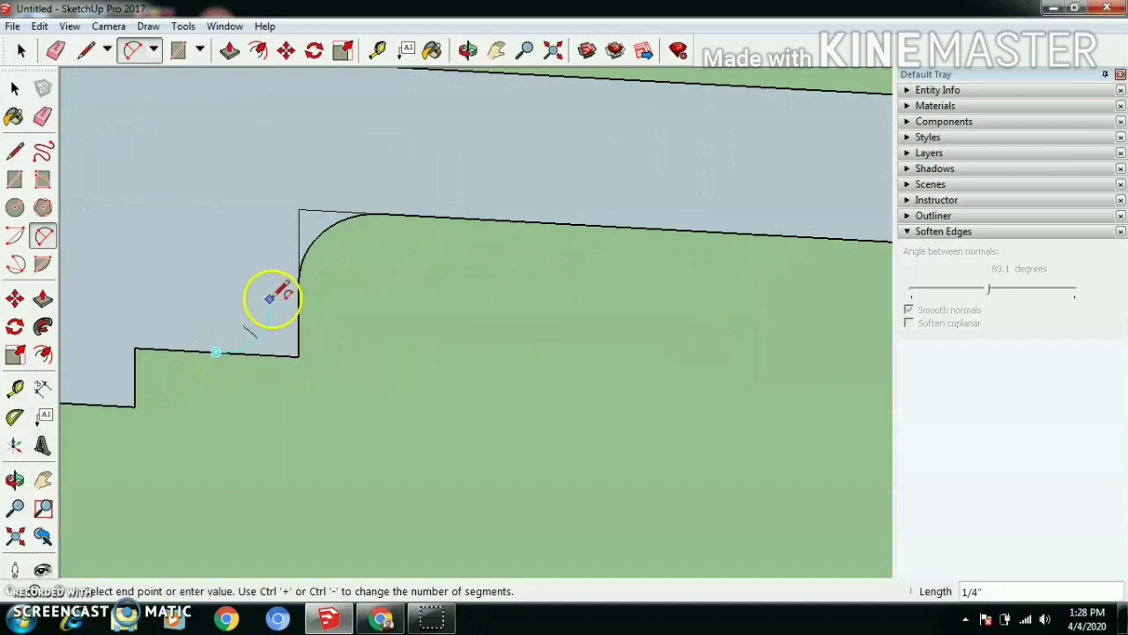
left_click(300, 282)
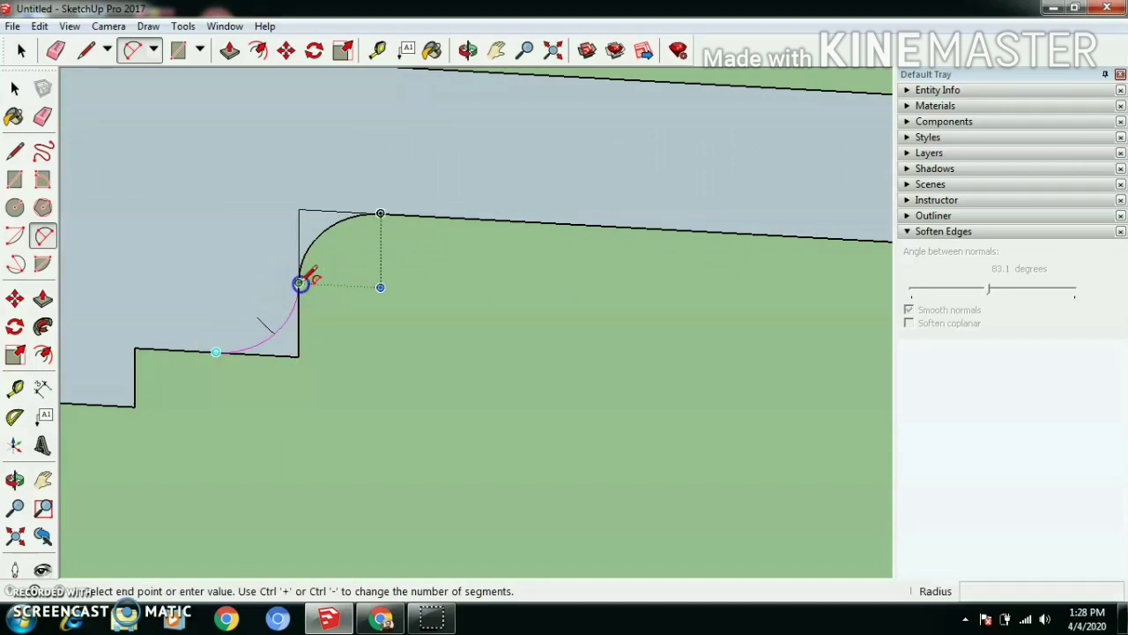
left_click(300, 282)
left_click(290, 315)
scroll(353, 303, "down", 3)
scroll(115, 110, "up", 1)
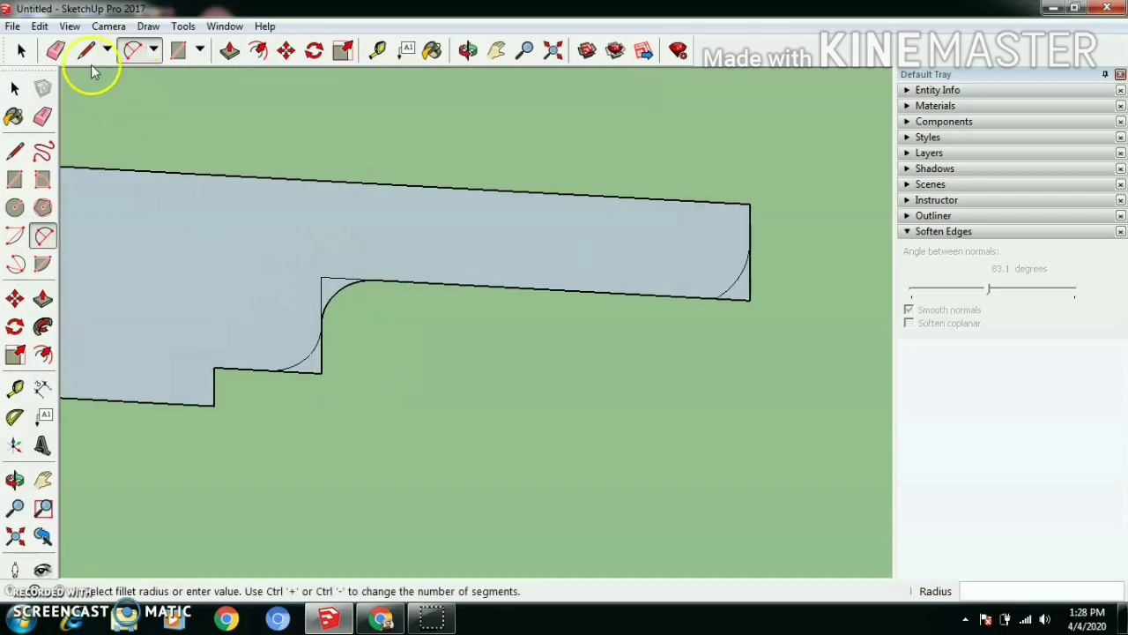
left_click(54, 55)
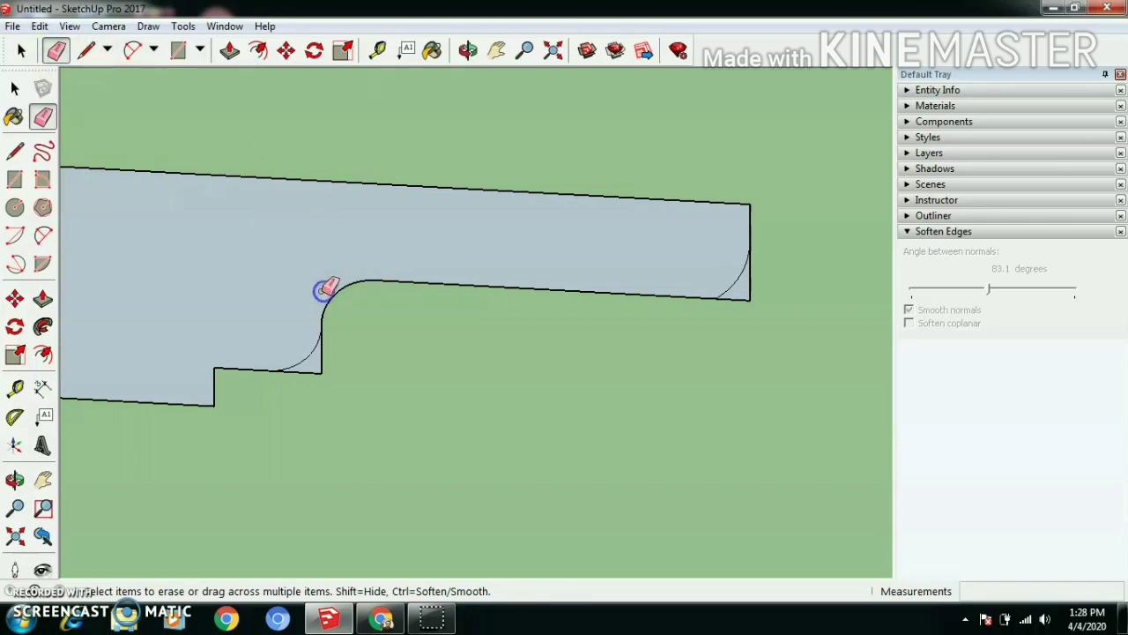
Erase the square corner edges below the notch arc and beside the right-end fillet.
scroll(326, 357, "up", 2)
left_click(323, 356)
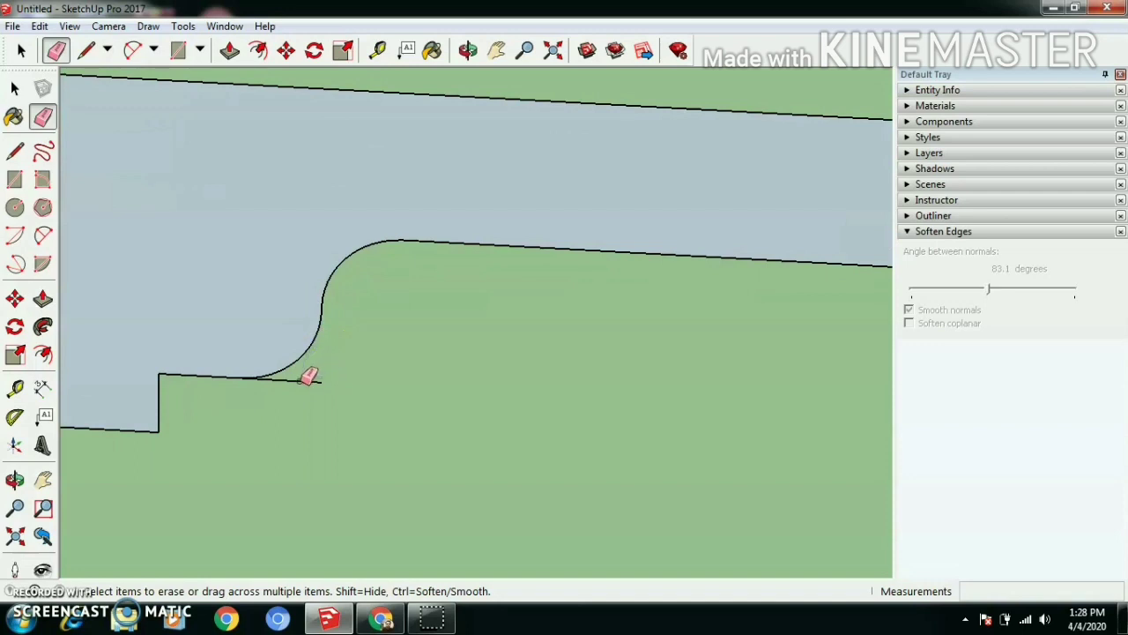
scroll(302, 381, "down", 3)
scroll(685, 298, "up", 3)
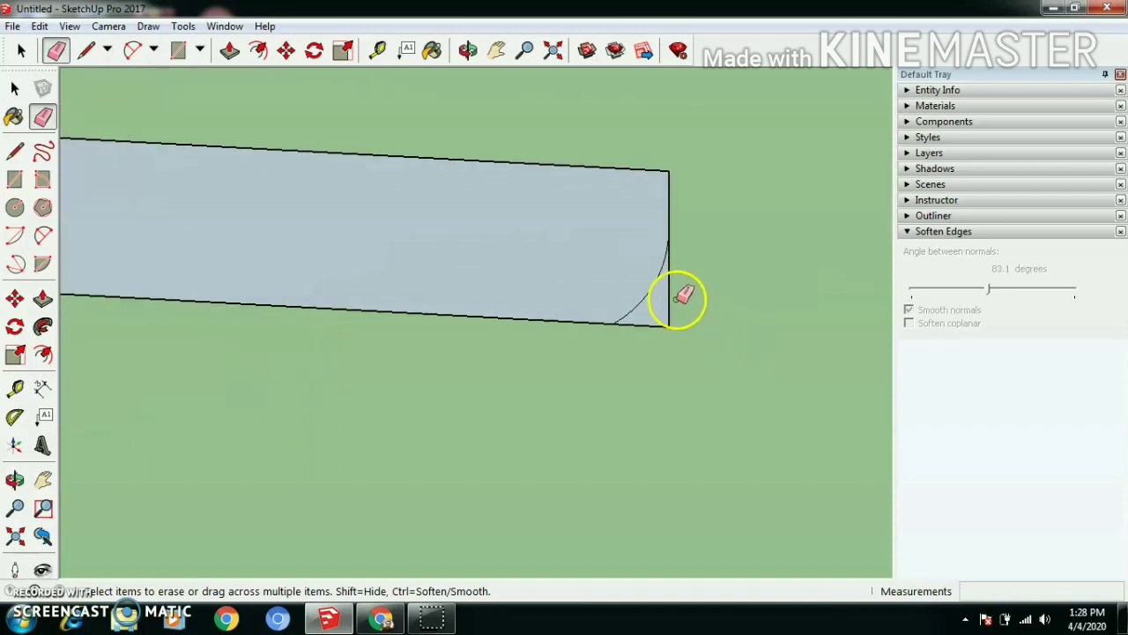
left_click(670, 288)
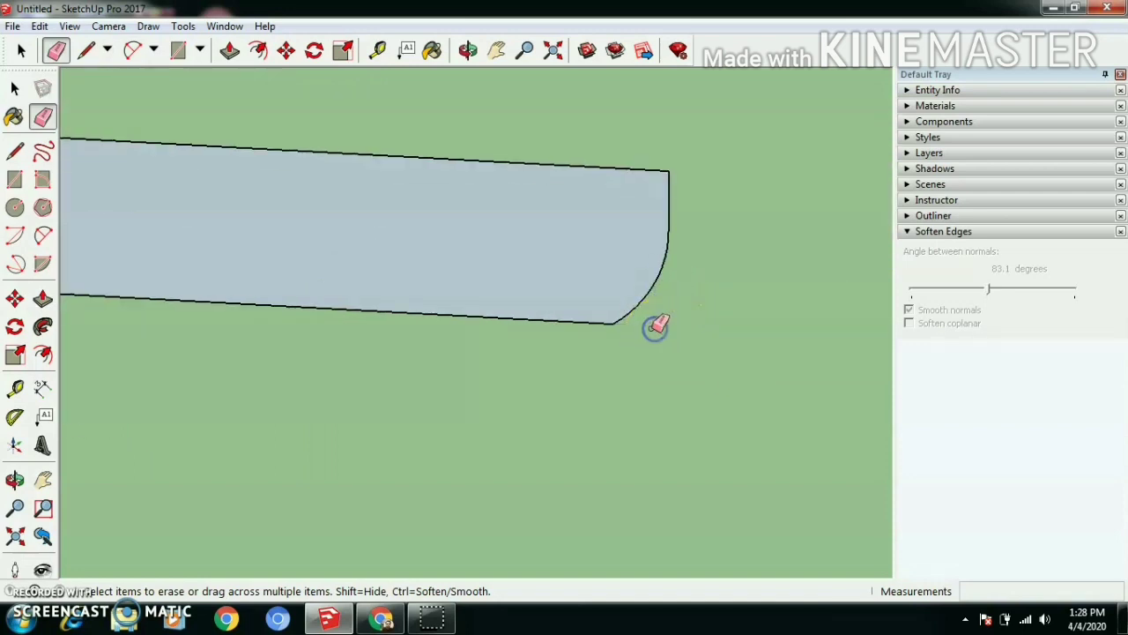
scroll(652, 309, "down", 3)
scroll(529, 361, "down", 1)
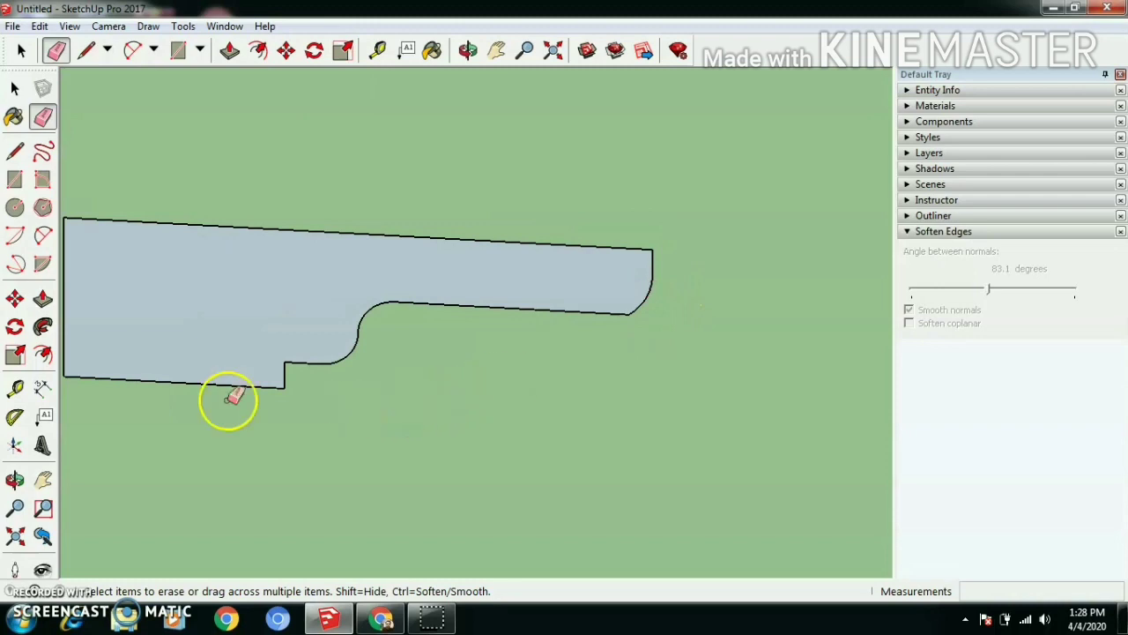
left_click(21, 50)
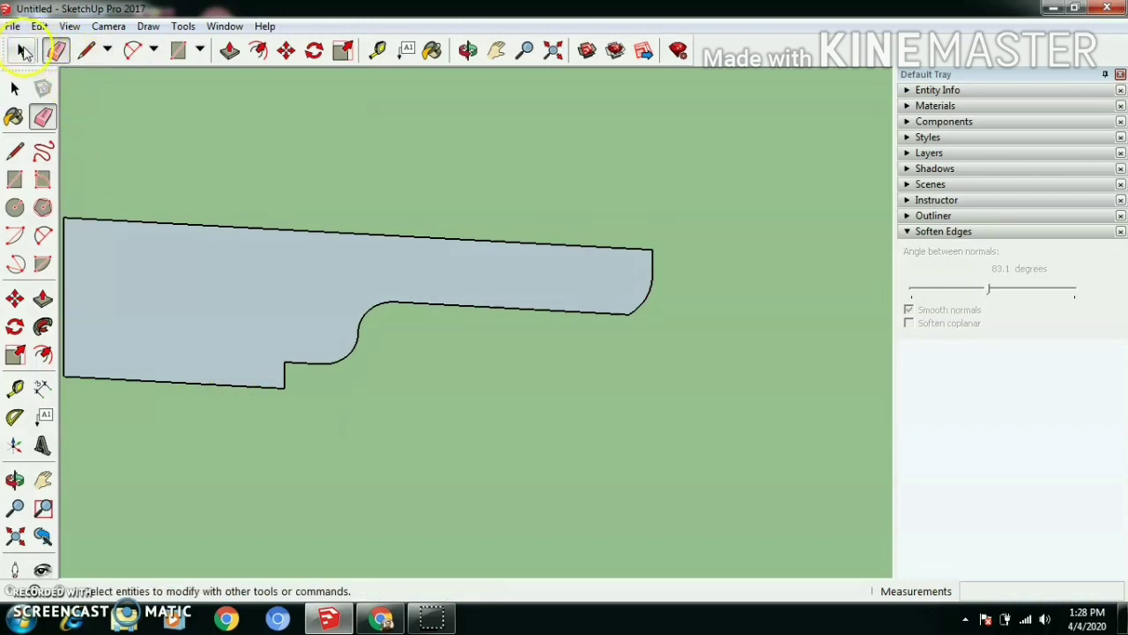
Draw a .1-radius circle at the step's bottom corner and a second circle at the edge's lower endpoint.
left_click(201, 53)
left_click(176, 114)
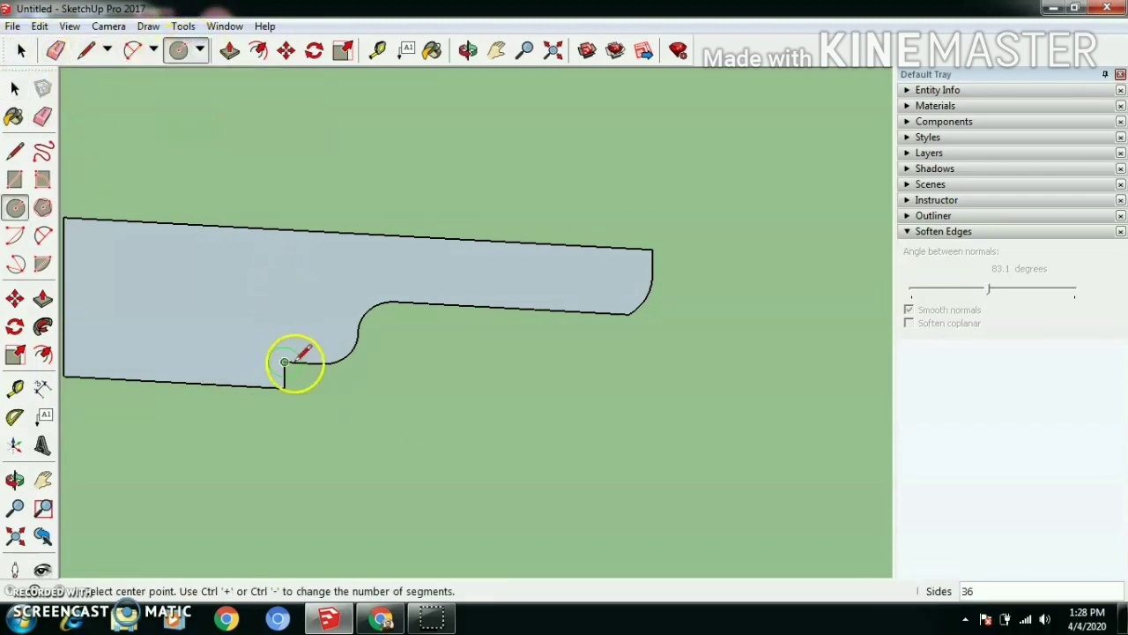
left_click(285, 363)
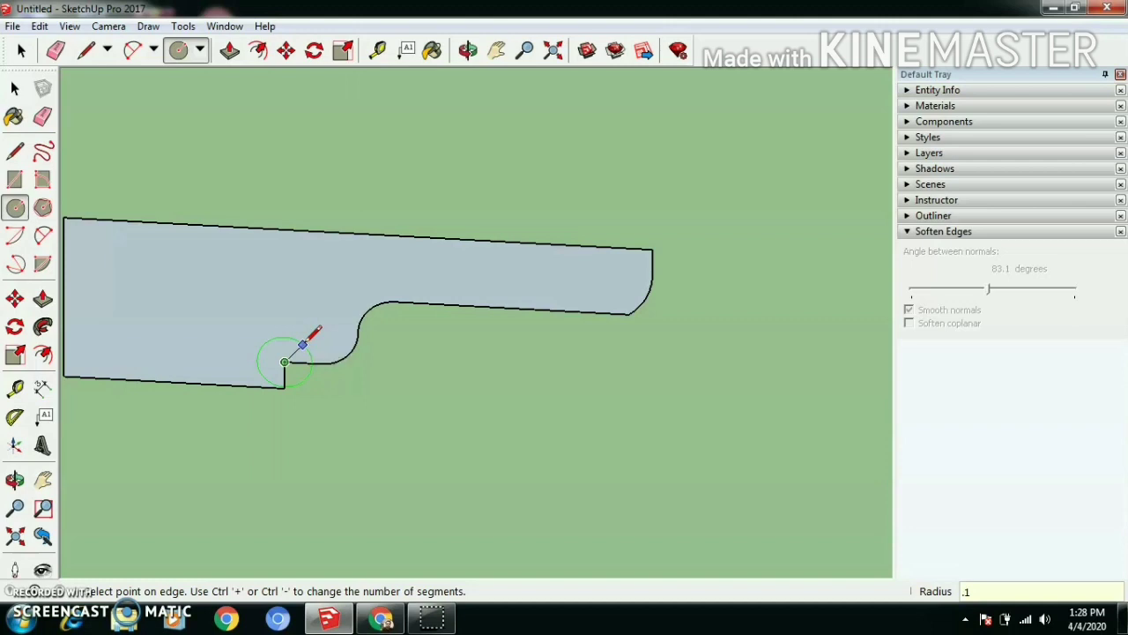
key("Return")
scroll(291, 363, "up", 4)
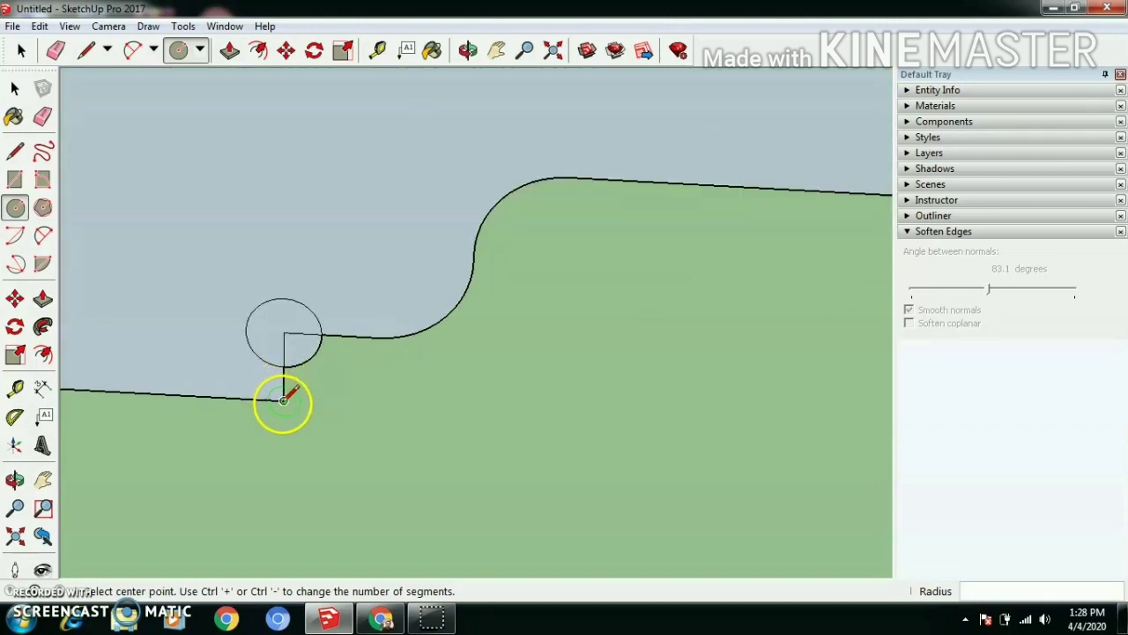
left_click(283, 401)
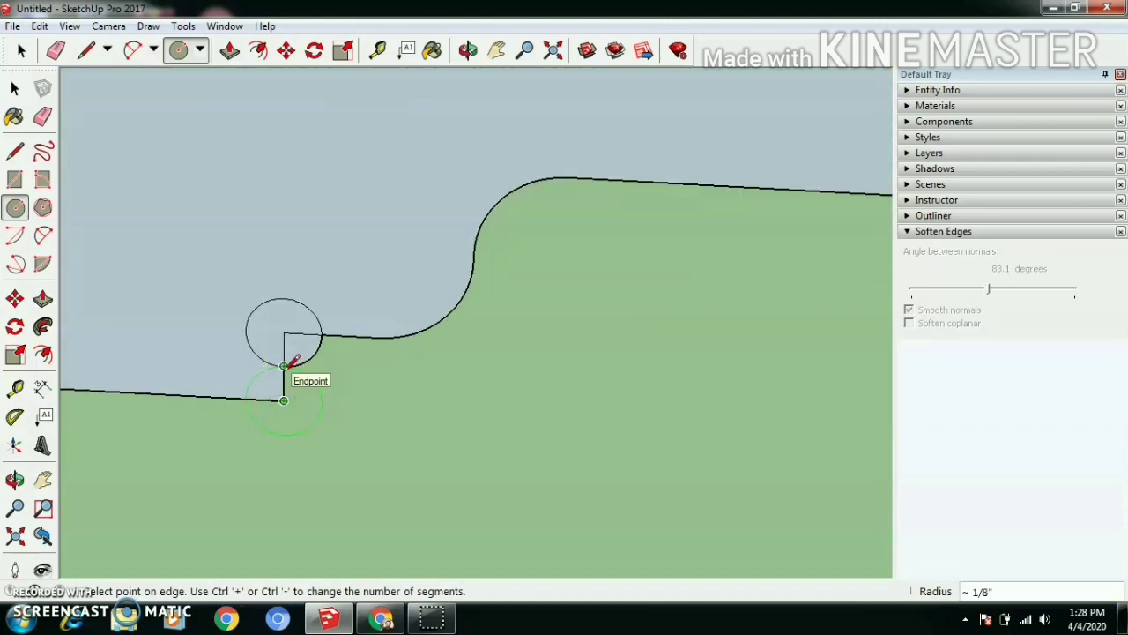
left_click(284, 365)
left_click(54, 50)
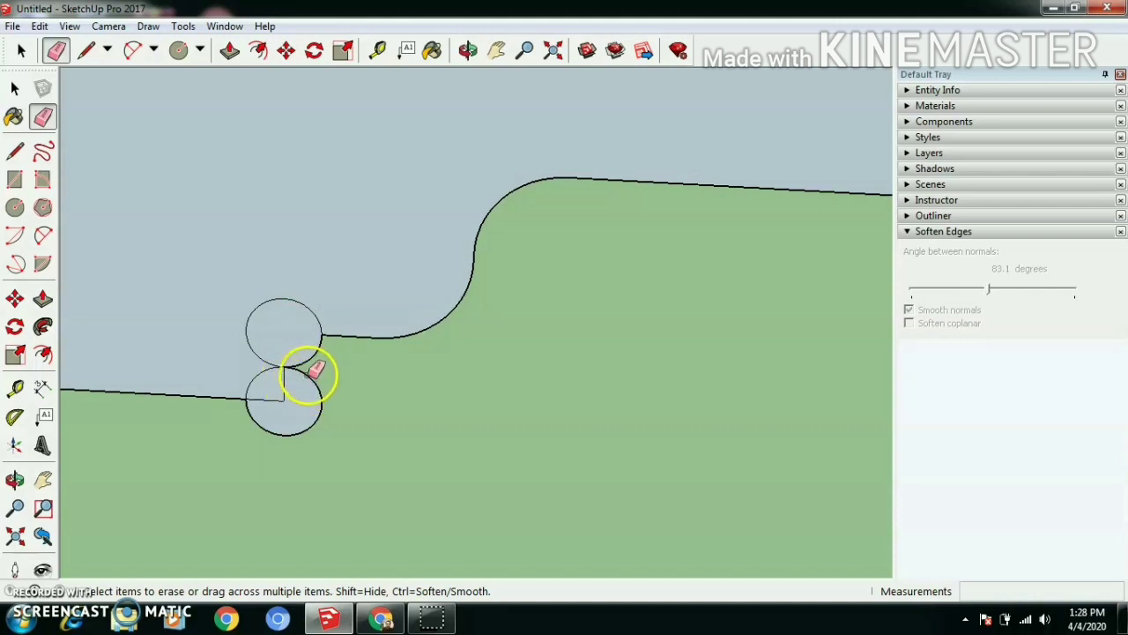
Erase the lower circle's outer arc, its inner vertical line and the unwanted upper-circle arcs.
left_click(308, 373)
left_click(283, 390)
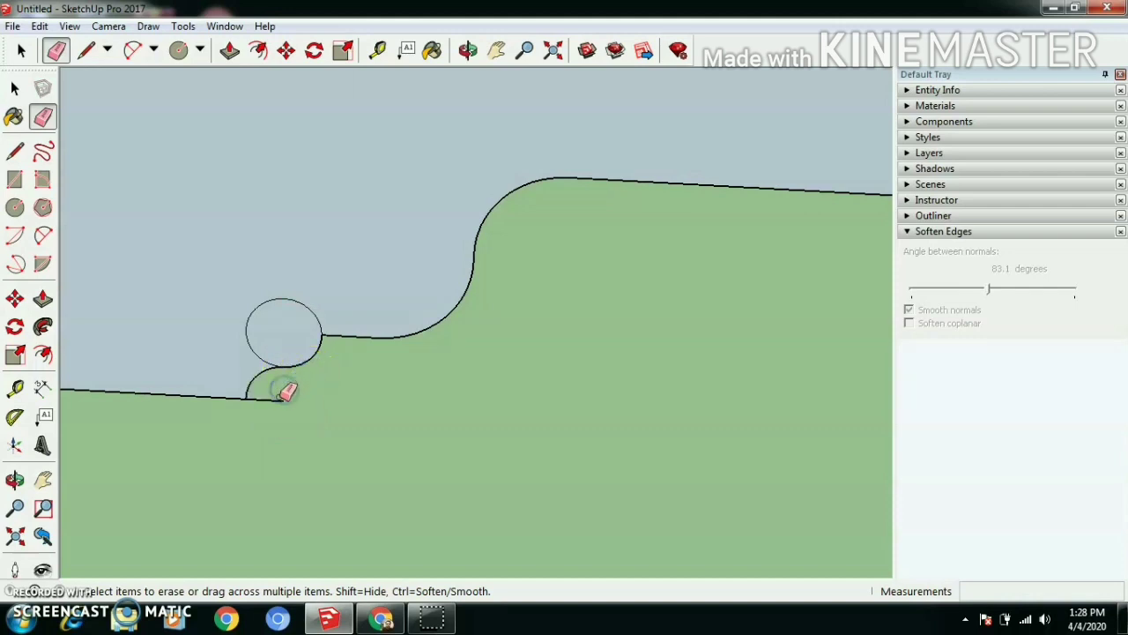
left_click(259, 354)
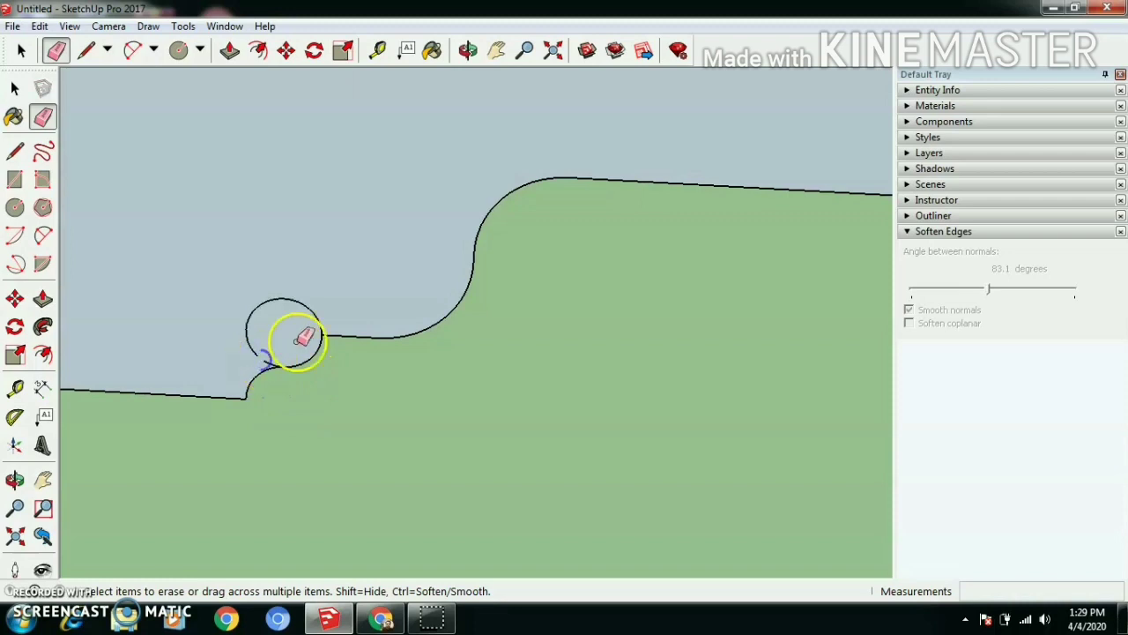
scroll(323, 332, "up", 5)
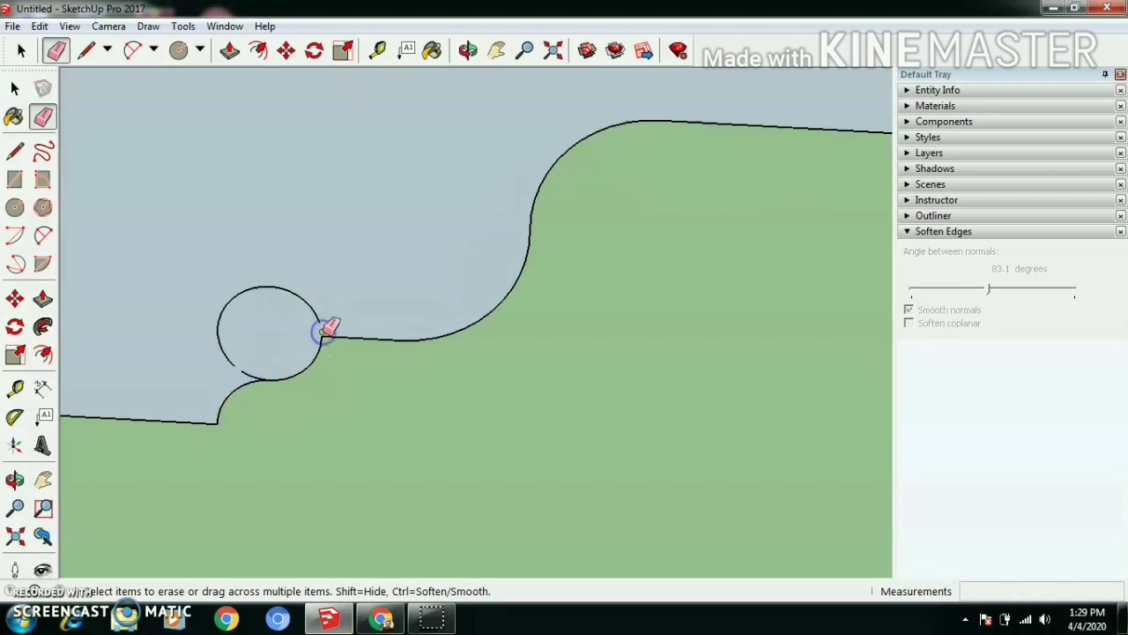
left_click(180, 429)
scroll(204, 425, "up", 5)
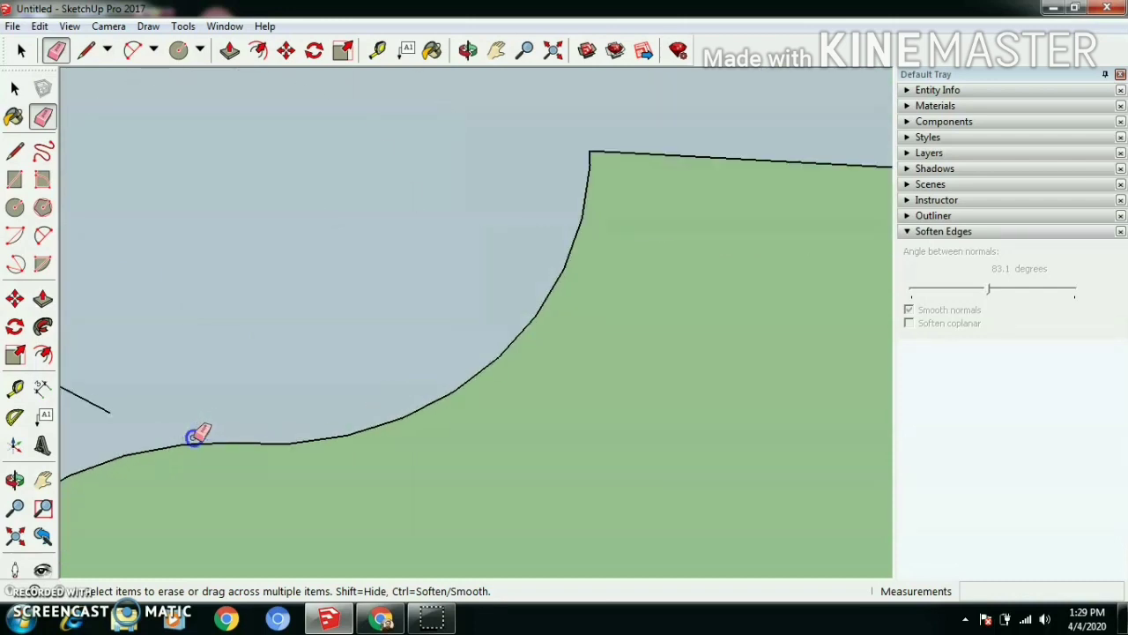
scroll(193, 435, "down", 5)
left_click_drag(202, 361, 164, 306)
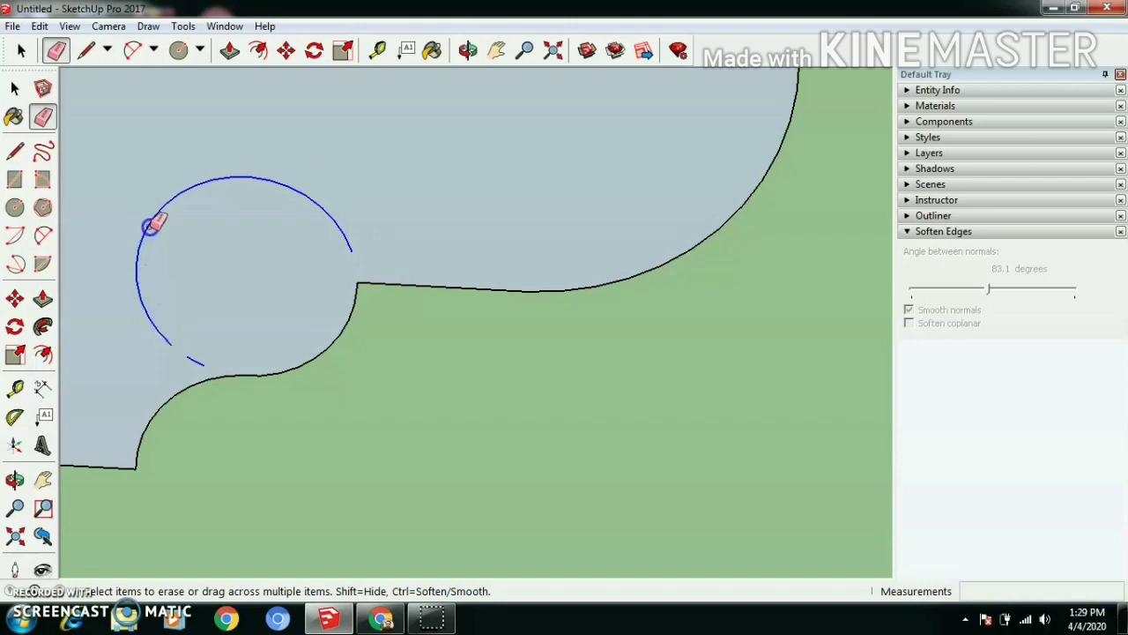
left_click_drag(152, 224, 149, 227)
scroll(211, 291, "down", 8)
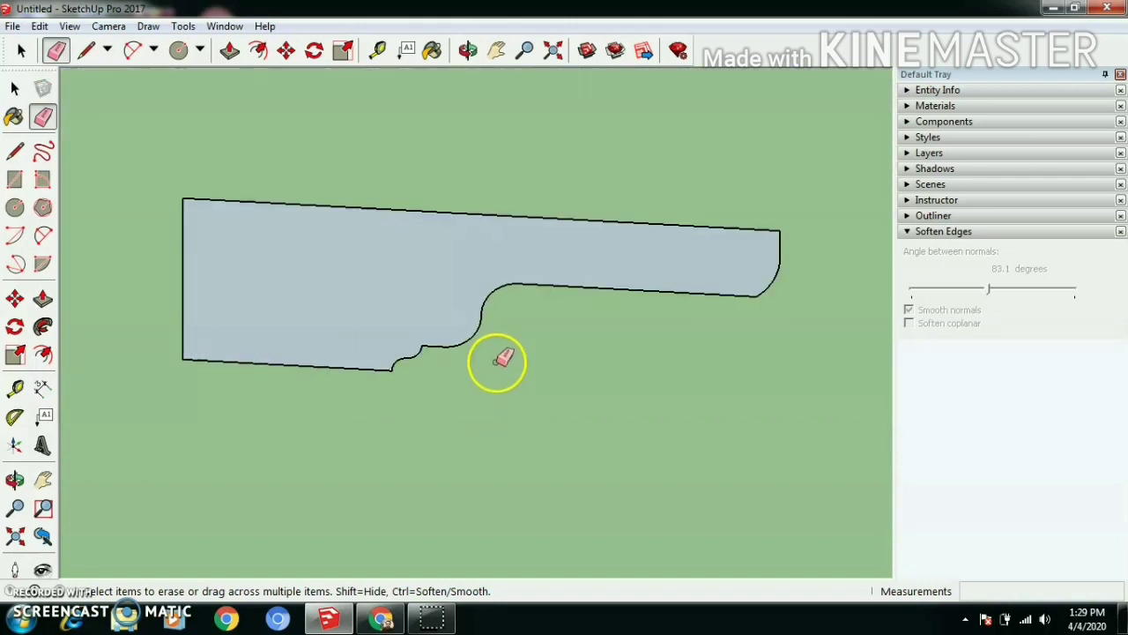
scroll(500, 359, "down", 2)
key("space")
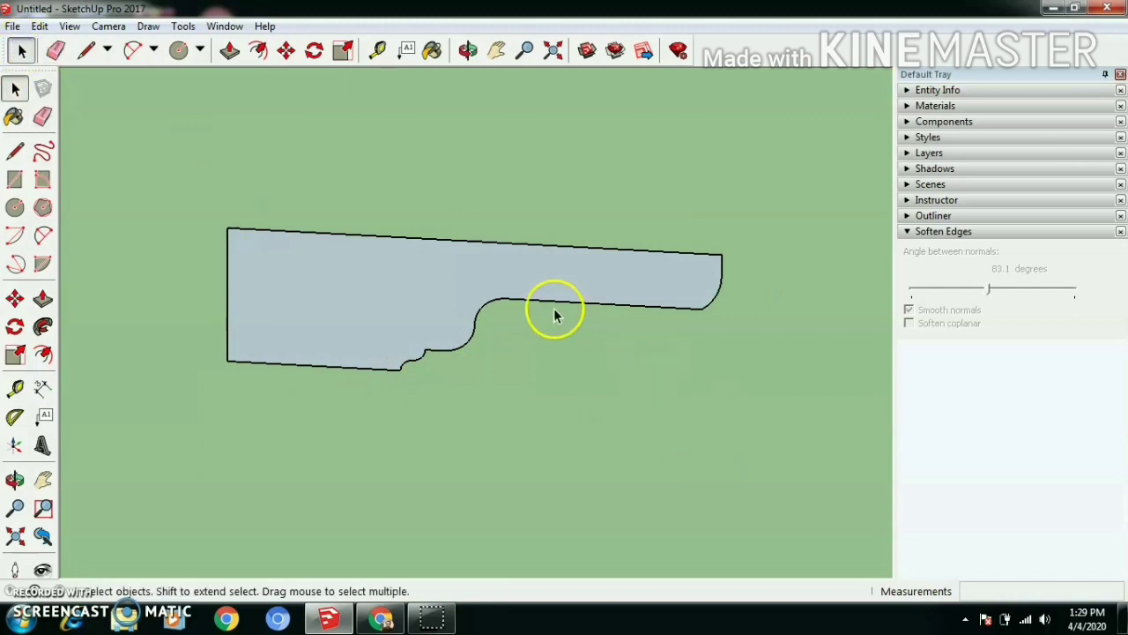
Draw a large circle centred on the profile's top-left corner, reaching past its right end.
middle_click_drag(554, 315, 402, 244)
left_click(180, 51)
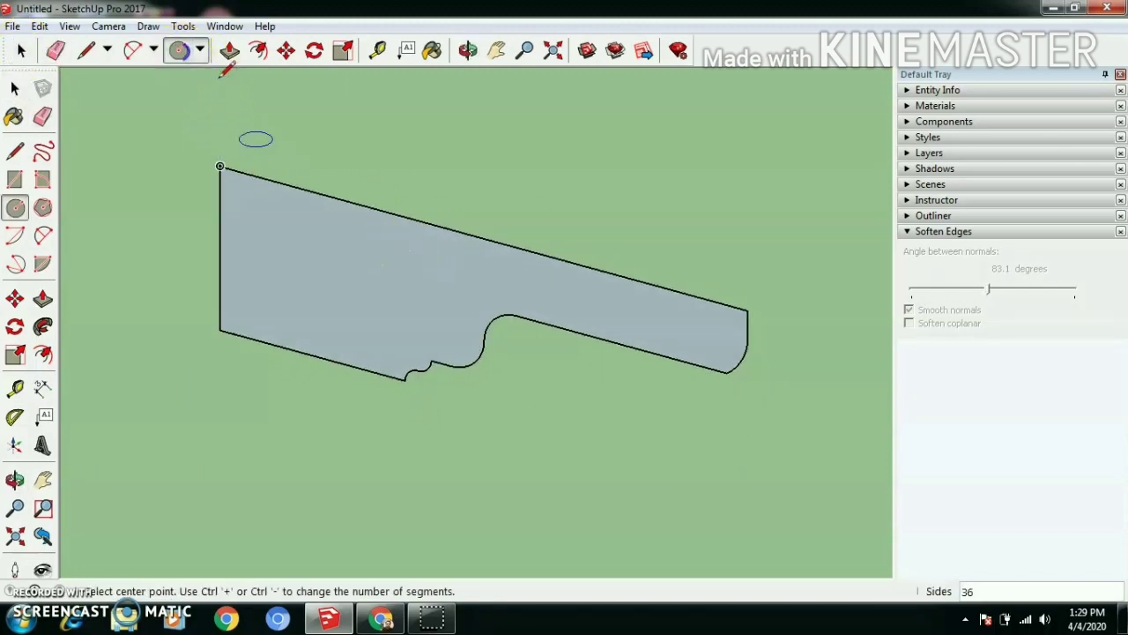
left_click(220, 165)
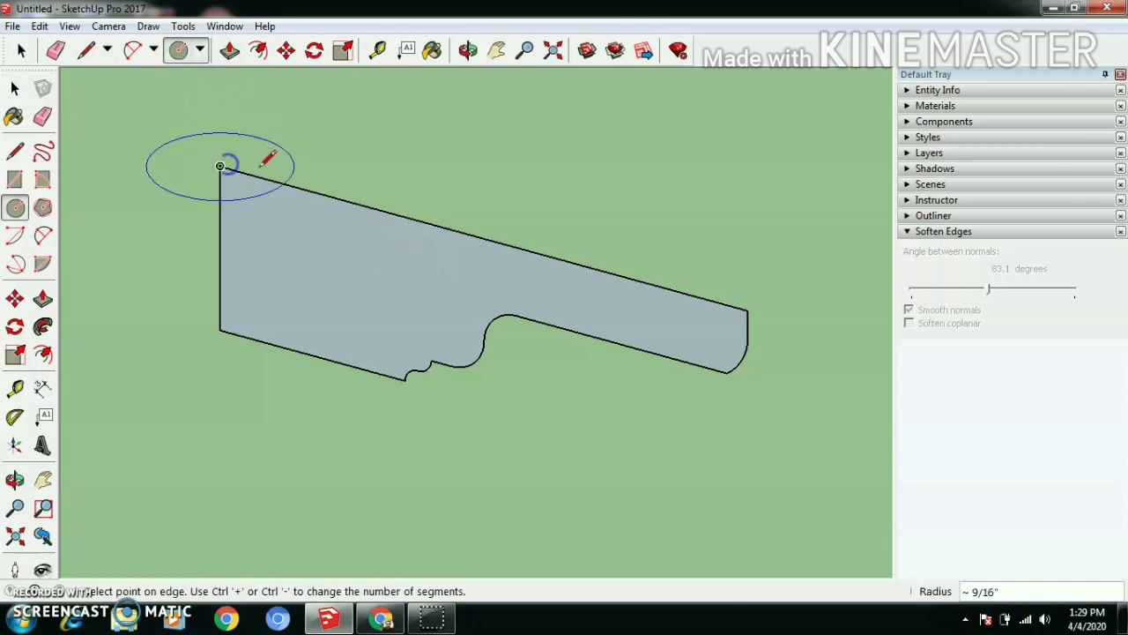
left_click(747, 306)
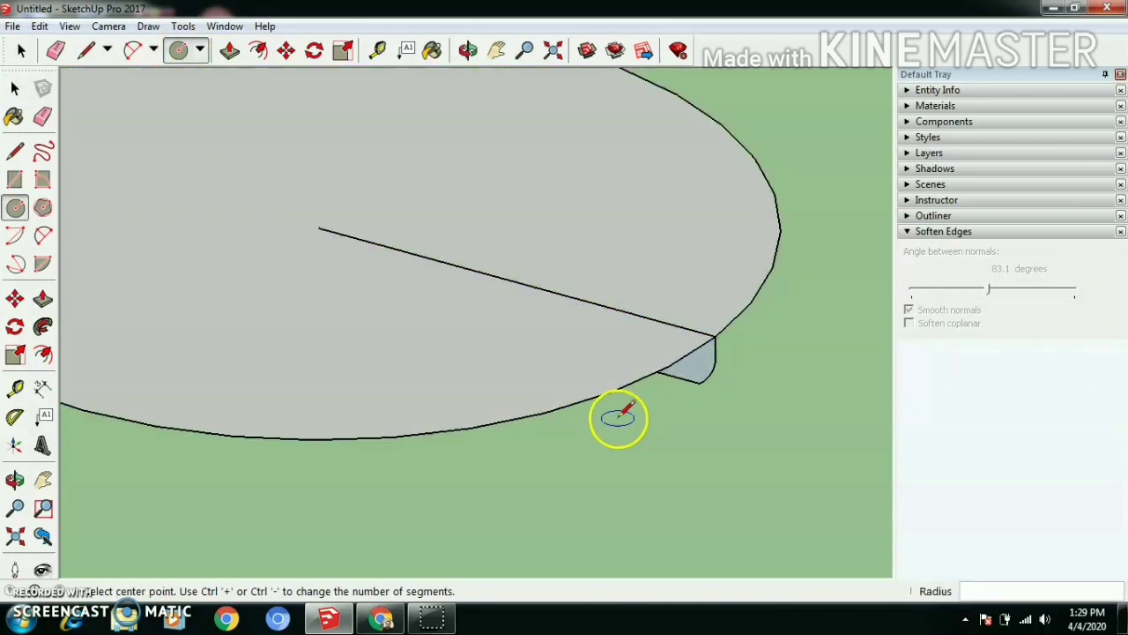
middle_click_drag(620, 418, 582, 365)
Sweep the profile around the circle with Follow Me to form the dish.
left_click(14, 88)
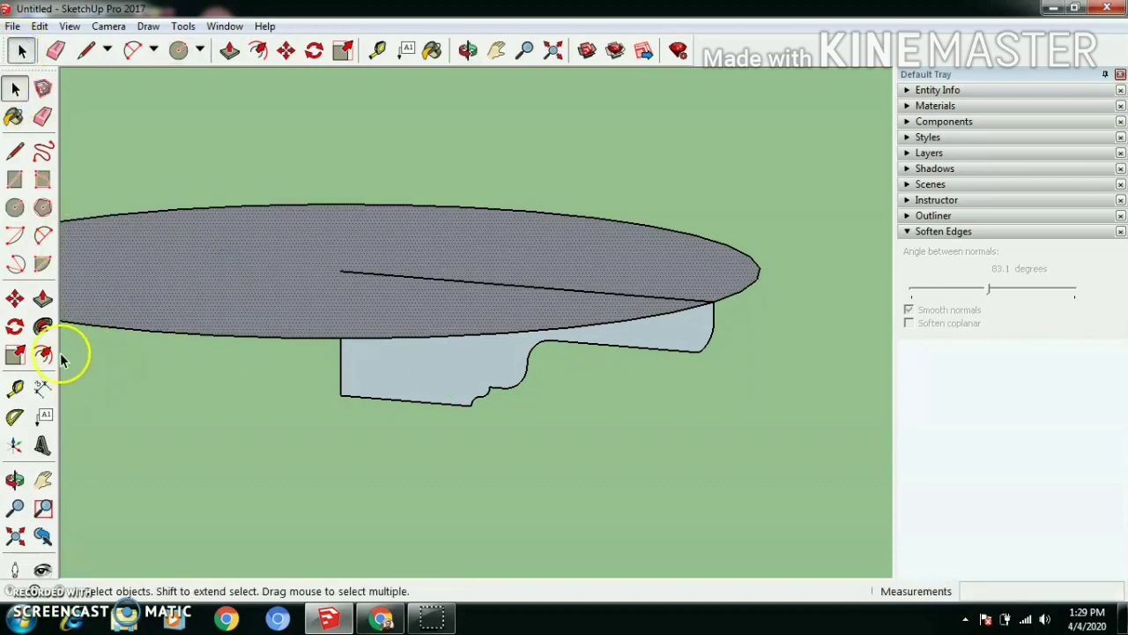
left_click(43, 326)
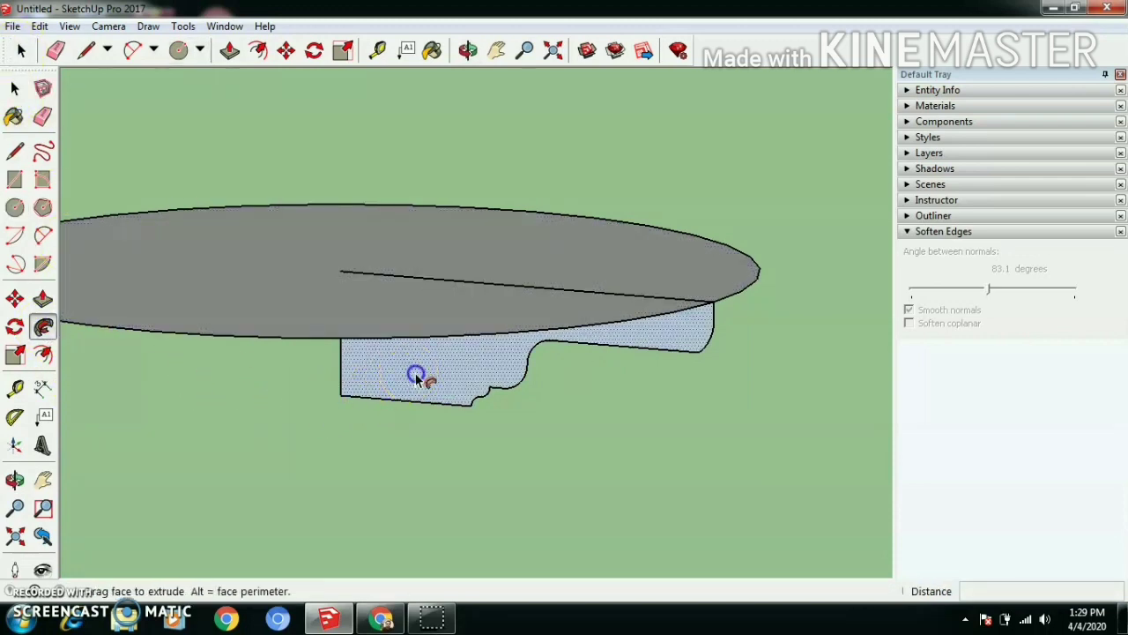
left_click(416, 377)
middle_click_drag(373, 478, 539, 538)
scroll(577, 256, "down", 6)
Draw a line across the dish rim to create the top face, then erase the dividing line.
left_click(468, 51)
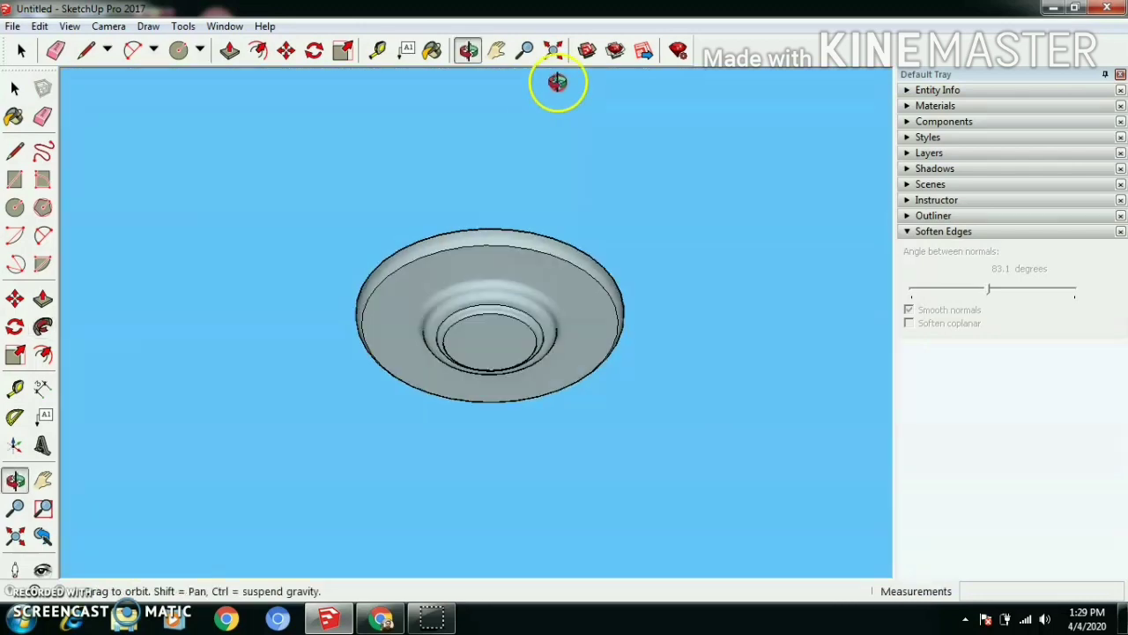
middle_click_drag(557, 82, 570, 448)
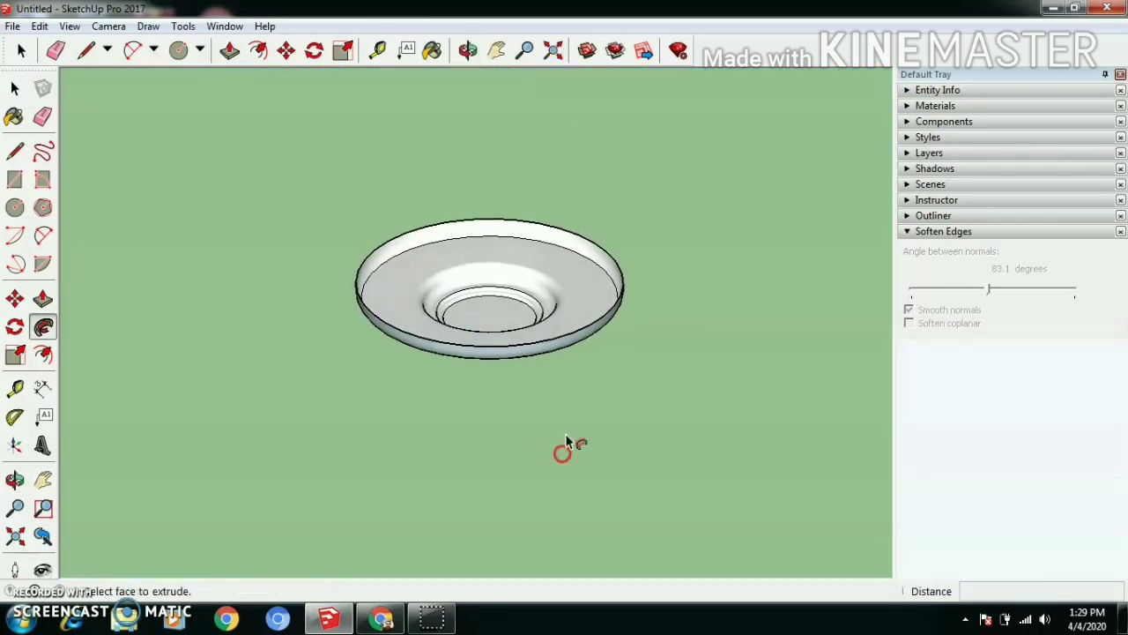
left_click(83, 51)
left_click(469, 219)
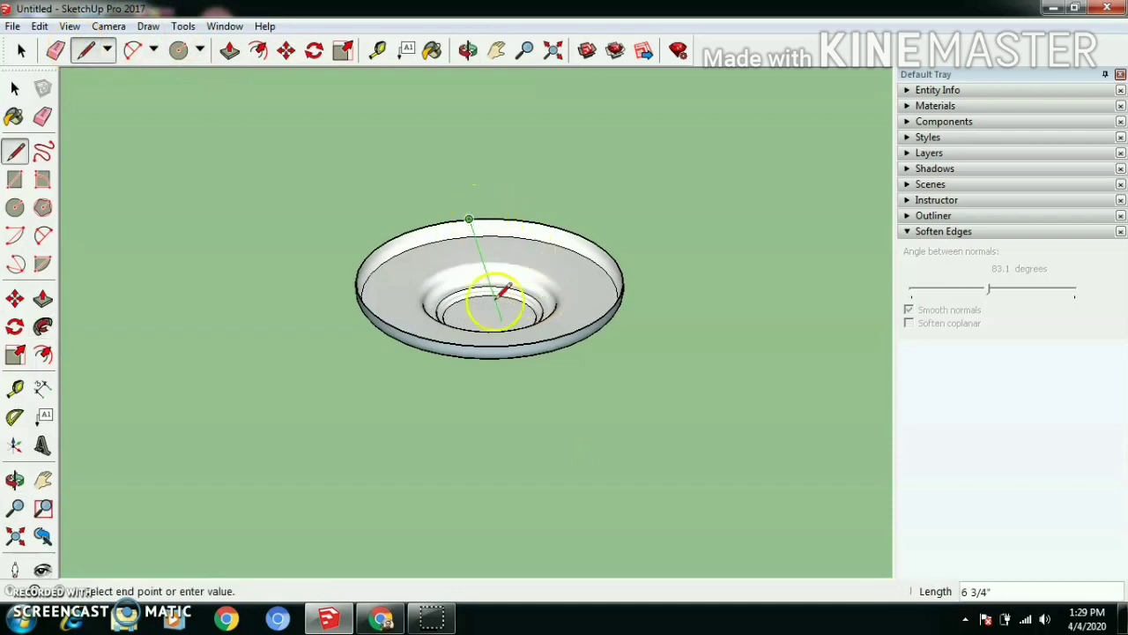
left_click(526, 335)
middle_click_drag(446, 396, 491, 365)
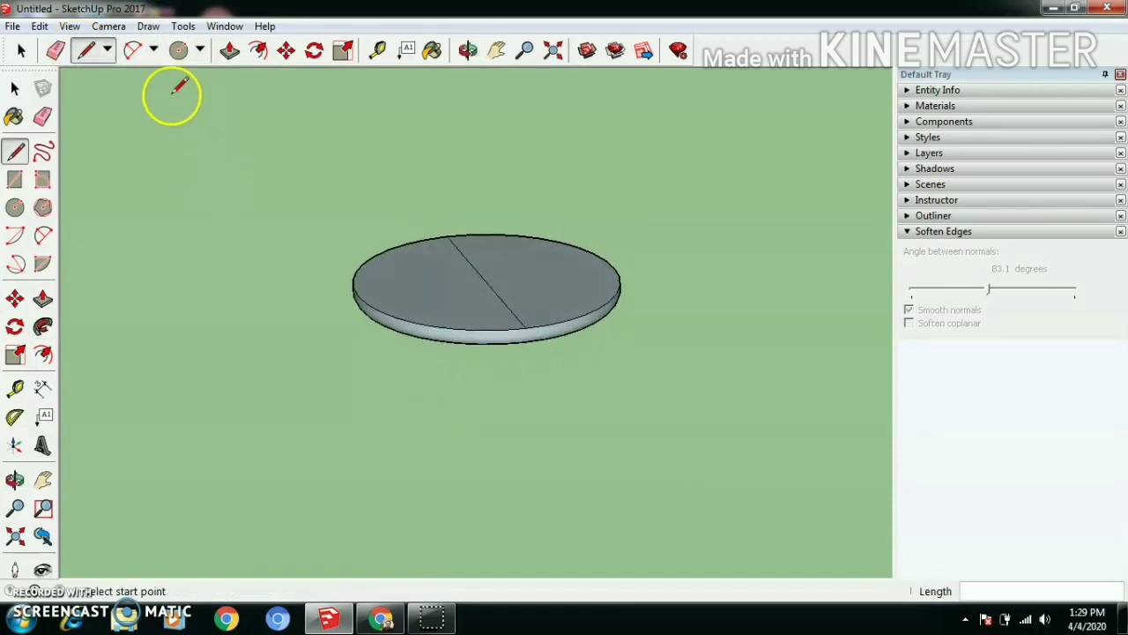
left_click(56, 51)
left_click_drag(506, 252, 490, 340)
middle_click_drag(491, 340, 476, 172)
Select the whole dish and soften/smooth its edges by raising the smoothing angle.
left_click(20, 52)
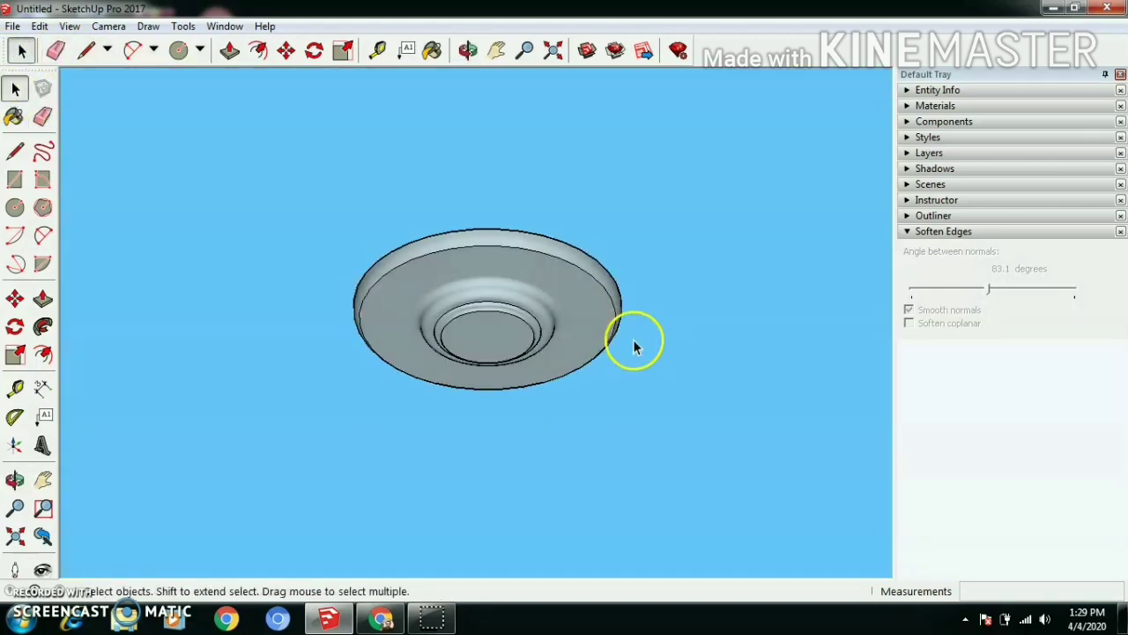
scroll(633, 344, "up", 4)
triple_click(469, 267)
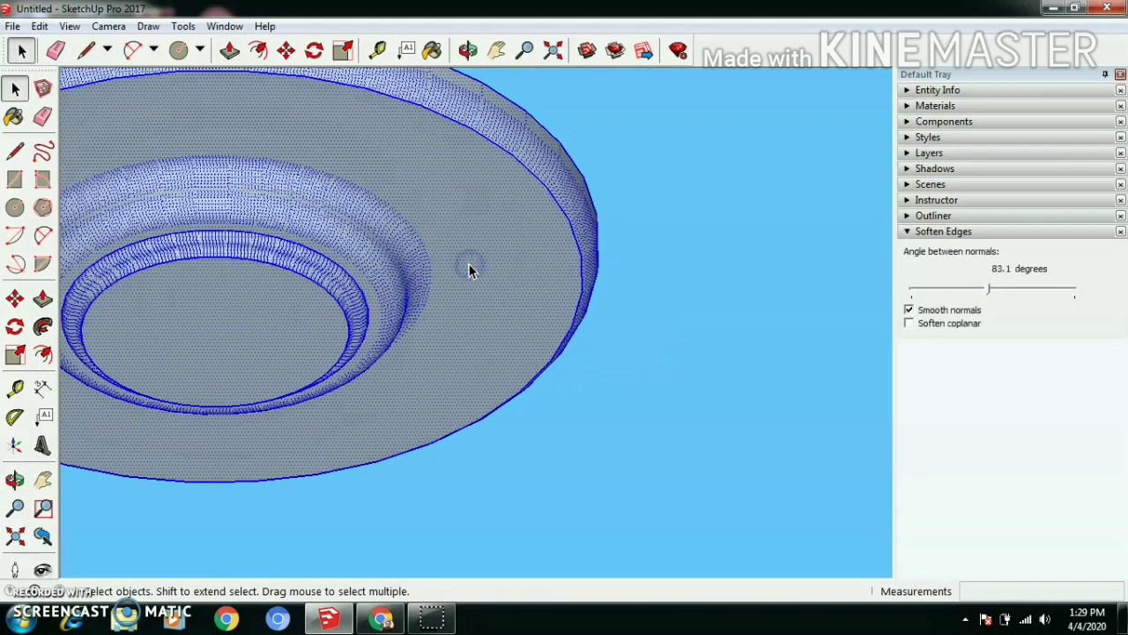
right_click(470, 271)
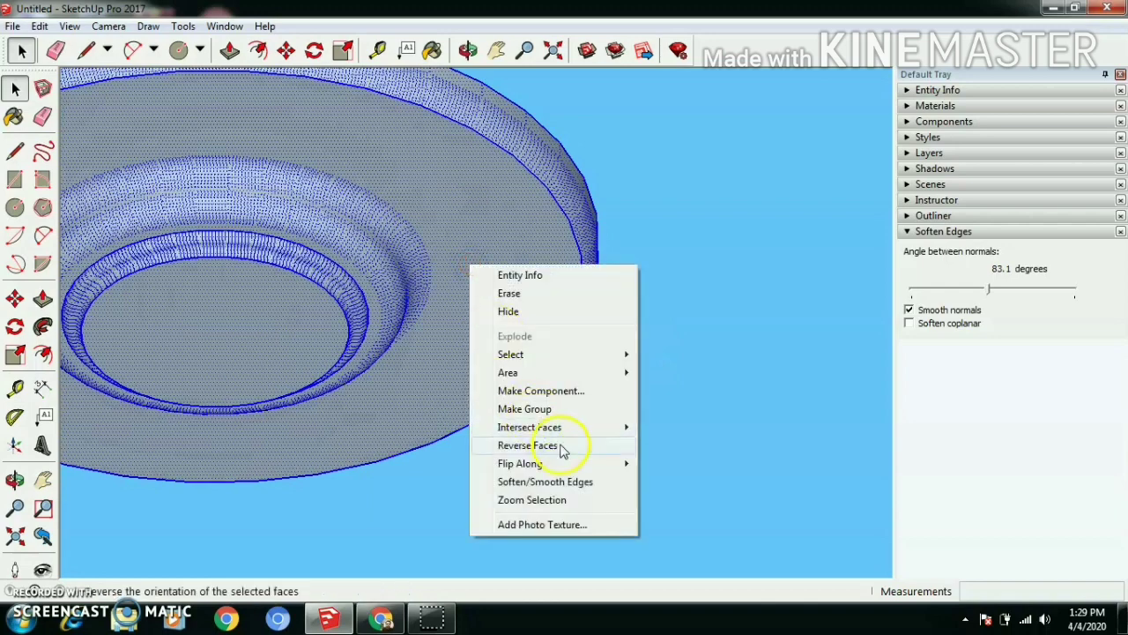
mouse_move(559, 437)
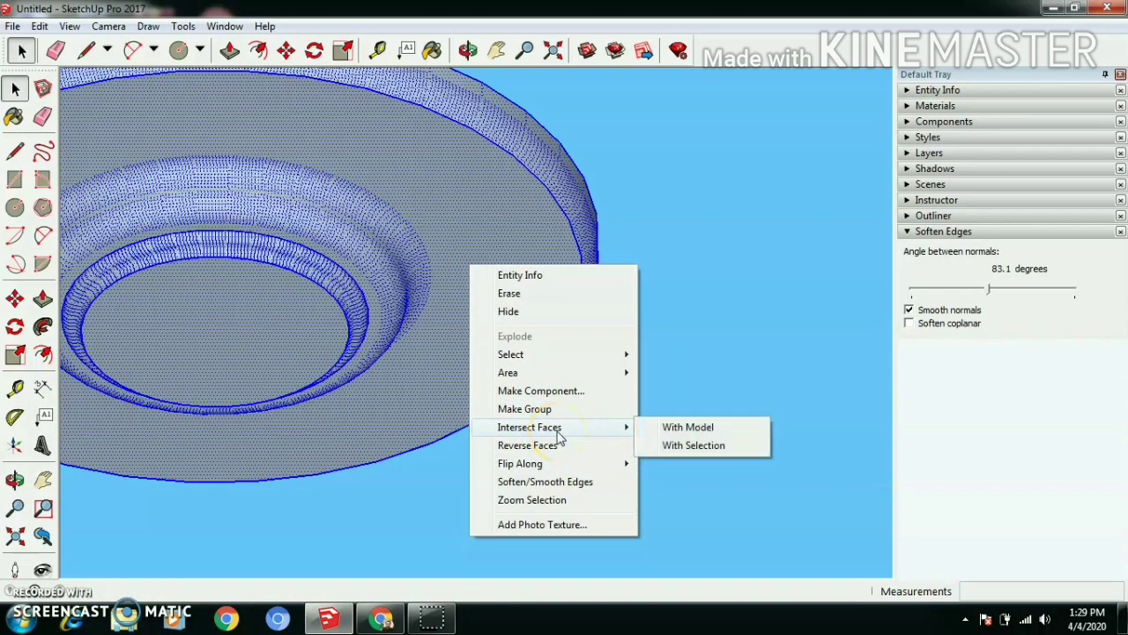
left_click(546, 482)
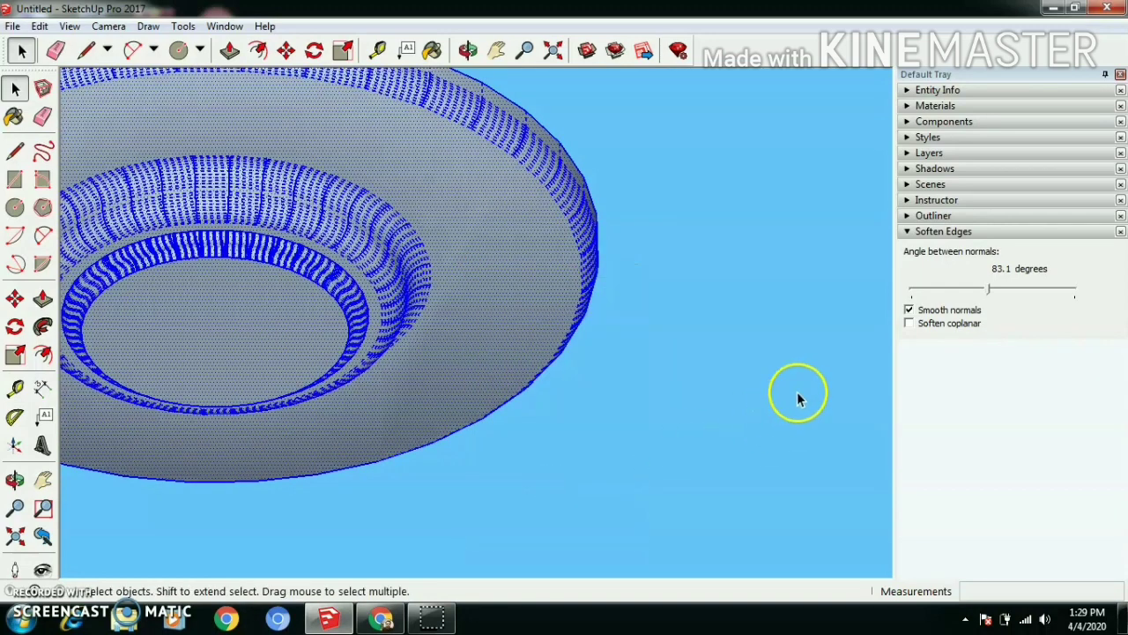
left_click_drag(993, 292, 996, 292)
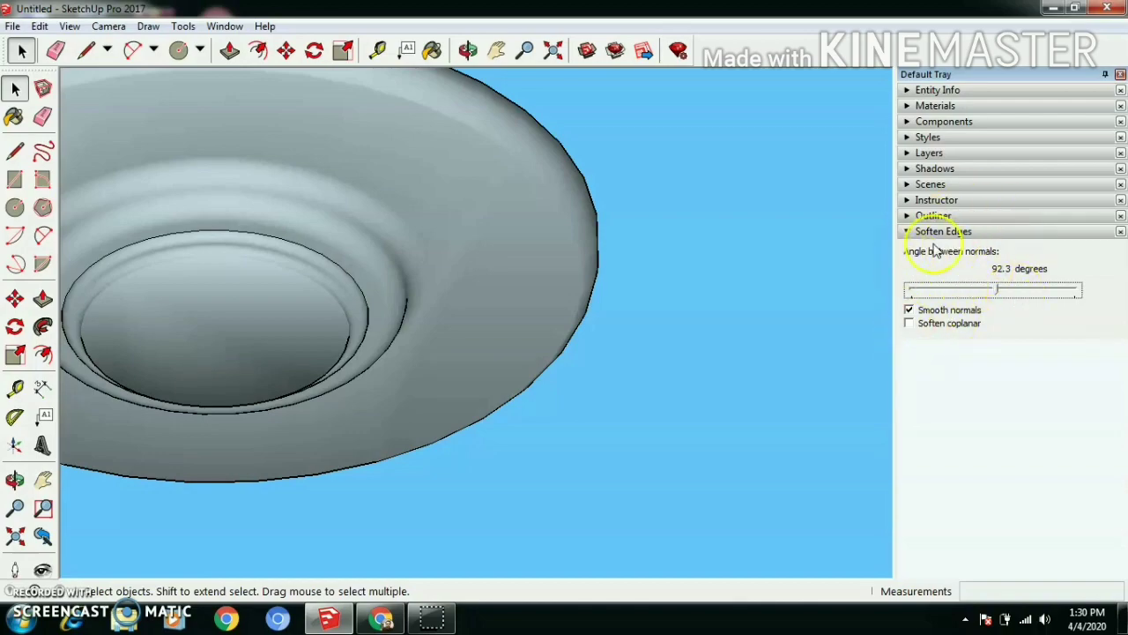
Make the dish face and its edges into a single group.
key("ctrl+a")
middle_click_drag(587, 96, 569, 400)
left_click(612, 427)
left_click(510, 351)
double_click(508, 348)
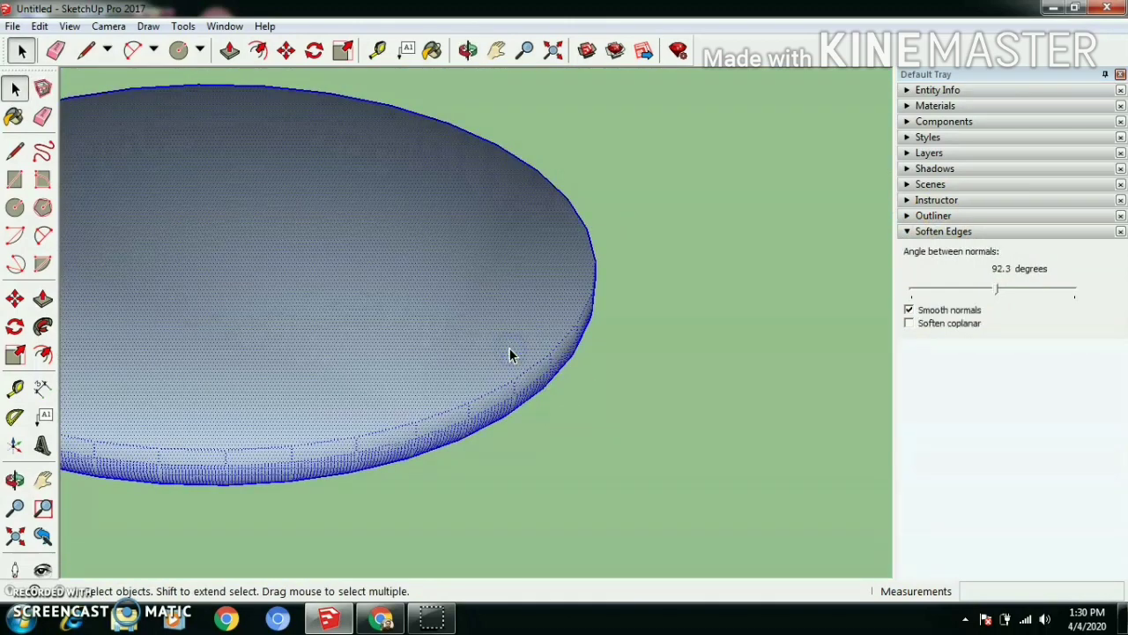
right_click(509, 348)
left_click(565, 221)
middle_click_drag(574, 219, 667, 348)
scroll(667, 348, "down", 5)
middle_click_drag(673, 299, 578, 259)
scroll(572, 220, "up", 3)
middle_click_drag(573, 220, 519, 447)
Inside the dish group, set the soften/smooth angle to 78.6 degrees.
left_click(625, 508)
scroll(524, 396, "down", 3)
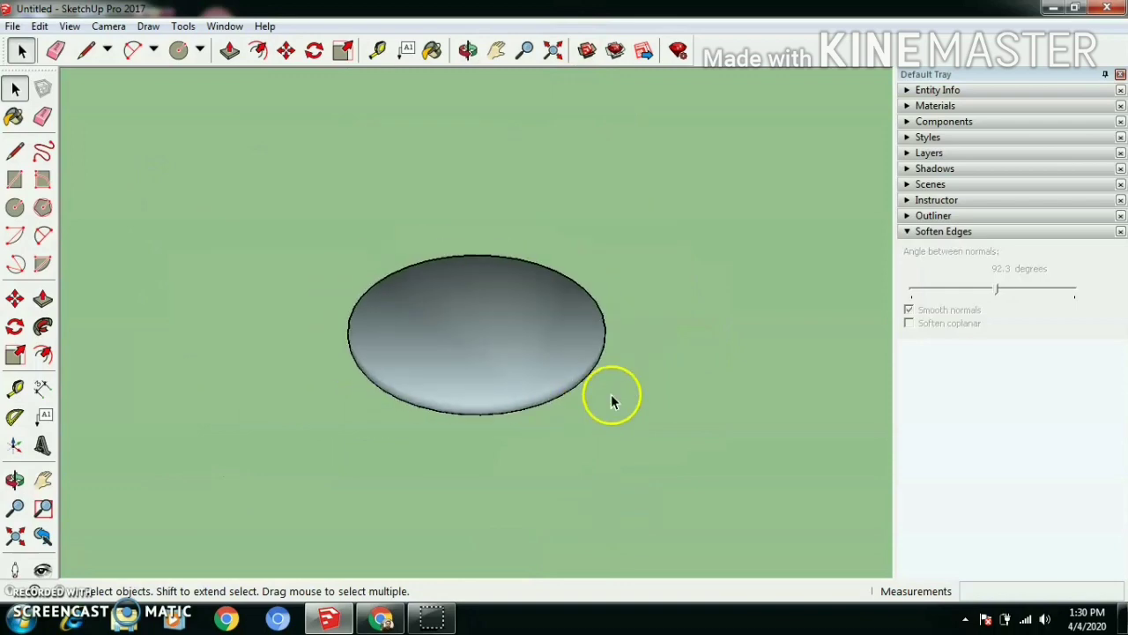
scroll(612, 388, "up", 5)
middle_click_drag(494, 419, 463, 350)
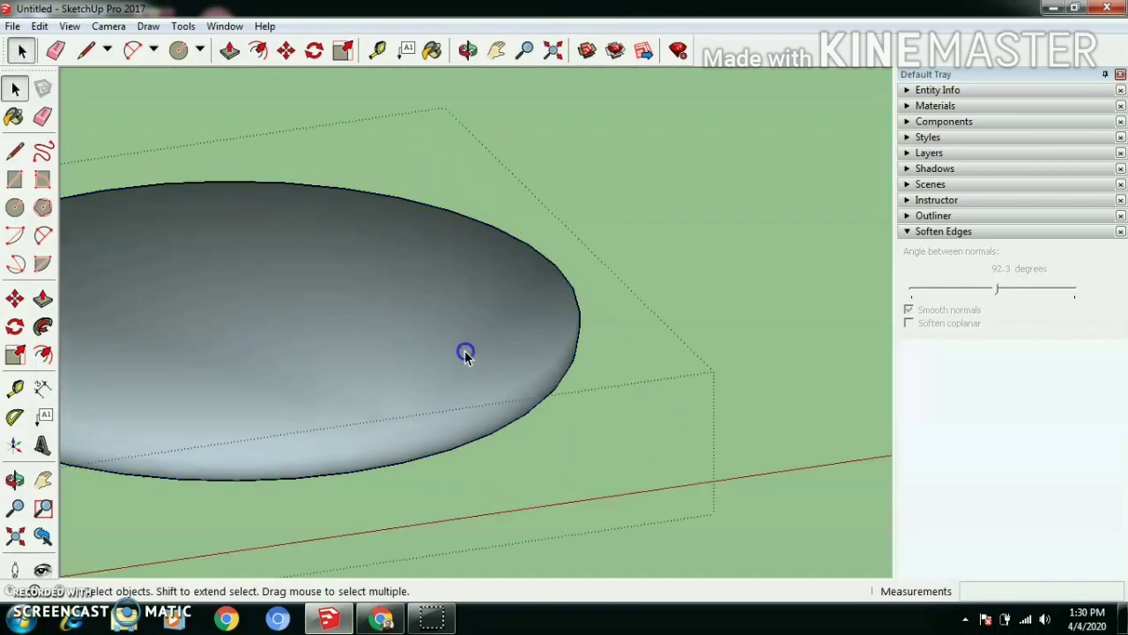
double_click(463, 350)
triple_click(499, 346)
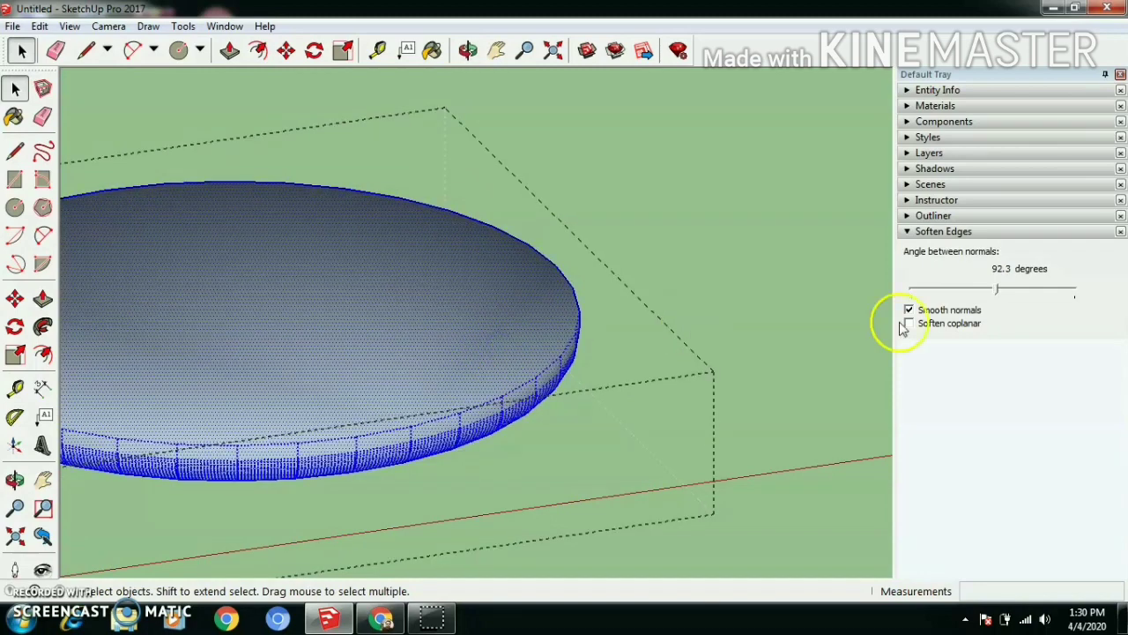
left_click_drag(1002, 291, 985, 289)
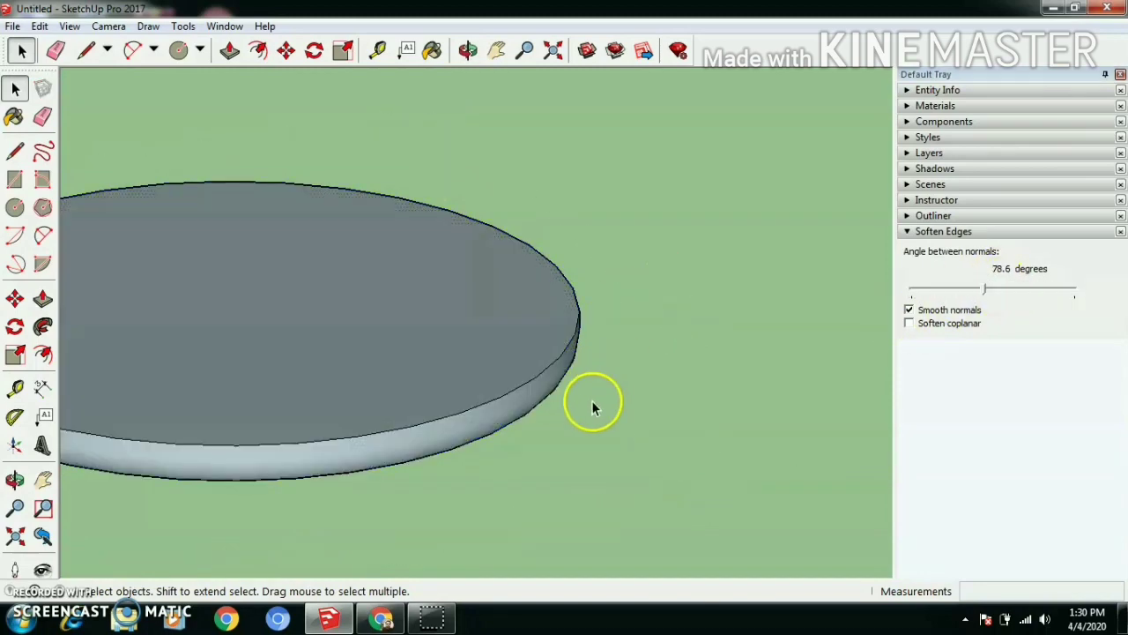
middle_click_drag(587, 398, 499, 202)
scroll(497, 204, "down", 3)
middle_click_drag(540, 250, 448, 242)
Deselect the dish, switch to the Top standard view and zoom in on the disc.
left_click(403, 228)
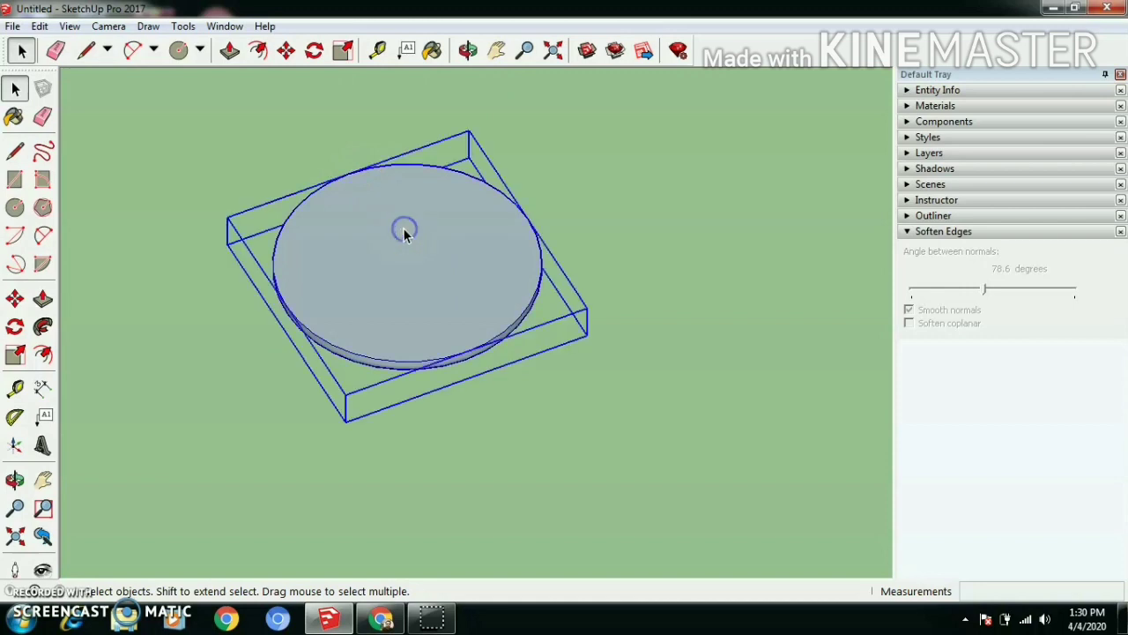
left_click(144, 330)
left_click(108, 26)
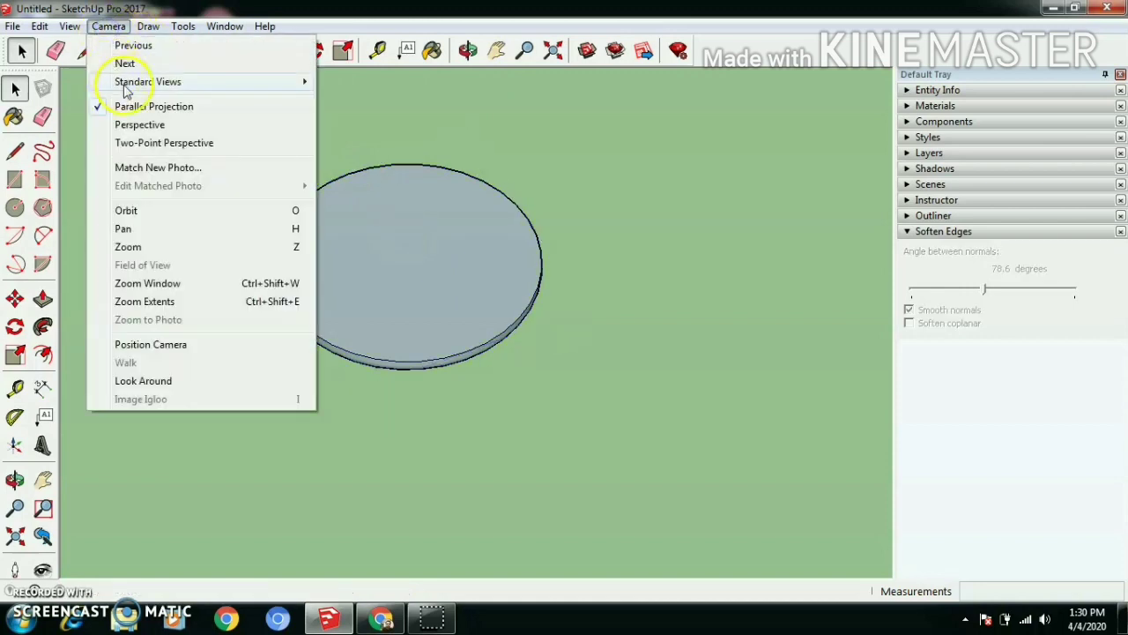
mouse_move(151, 82)
left_click(336, 82)
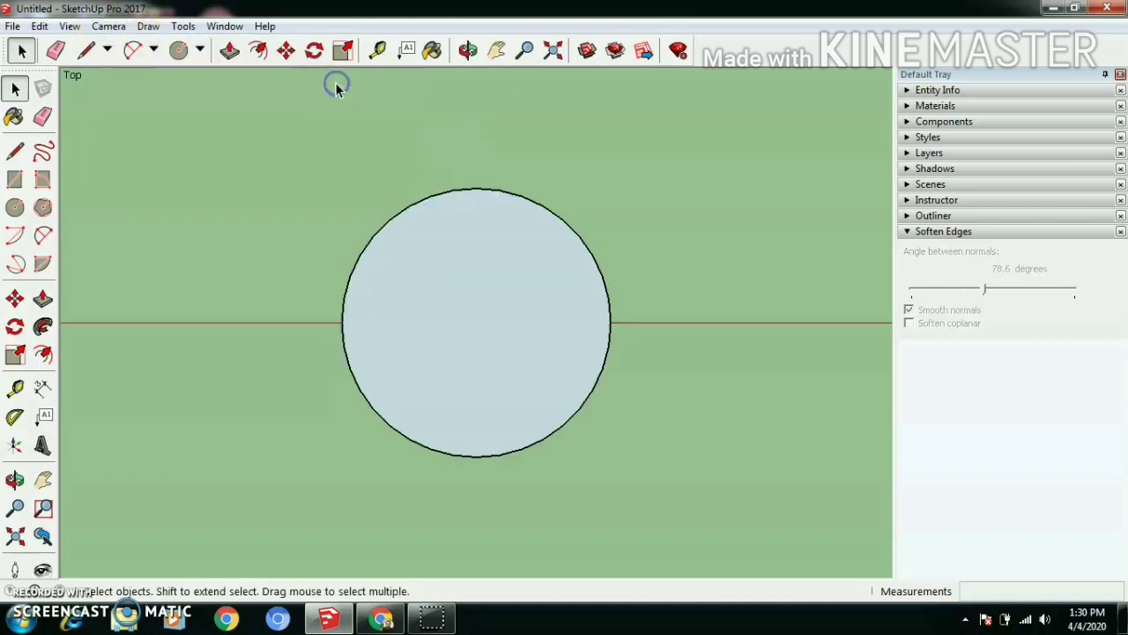
scroll(832, 310, "up", 2)
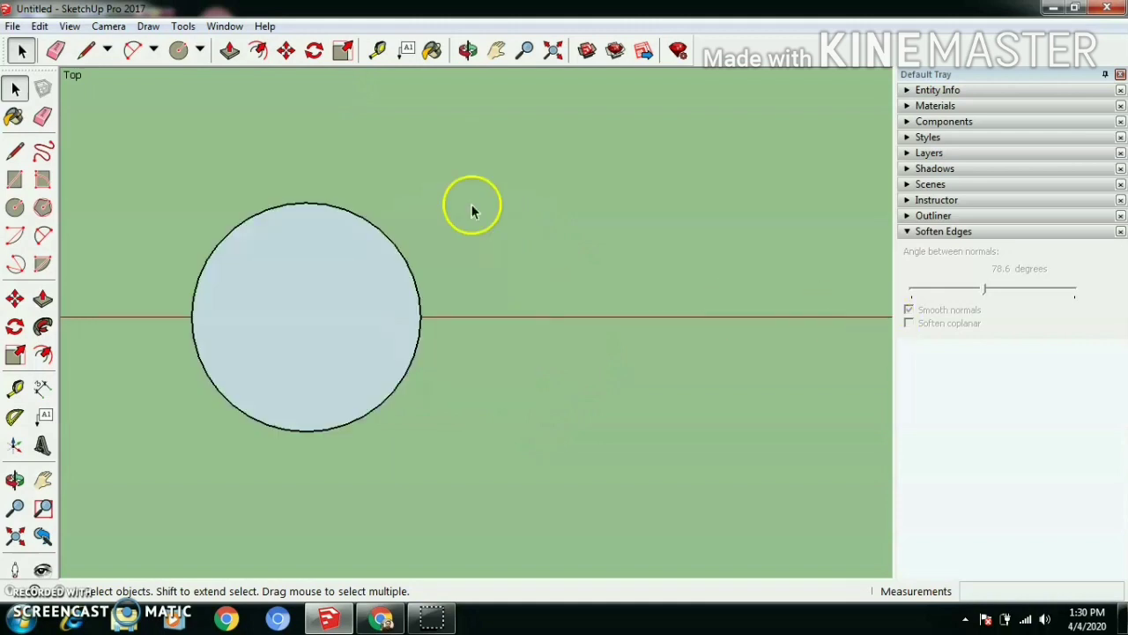
Draw a 1.5' by 3 rectangle starting on the disc.
left_click(201, 53)
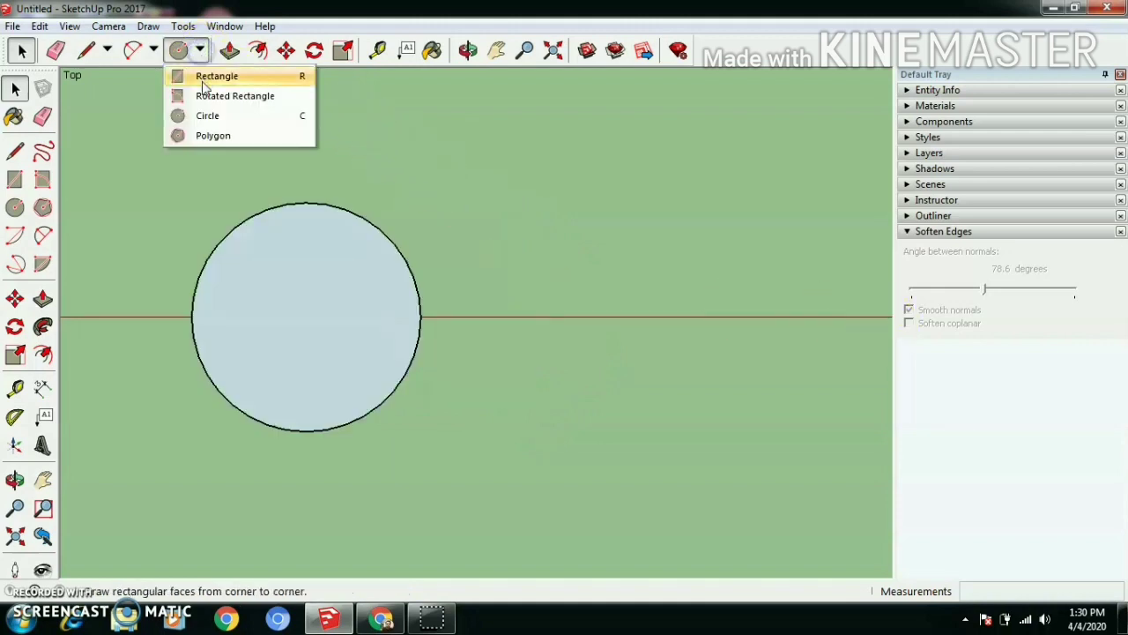
left_click(218, 79)
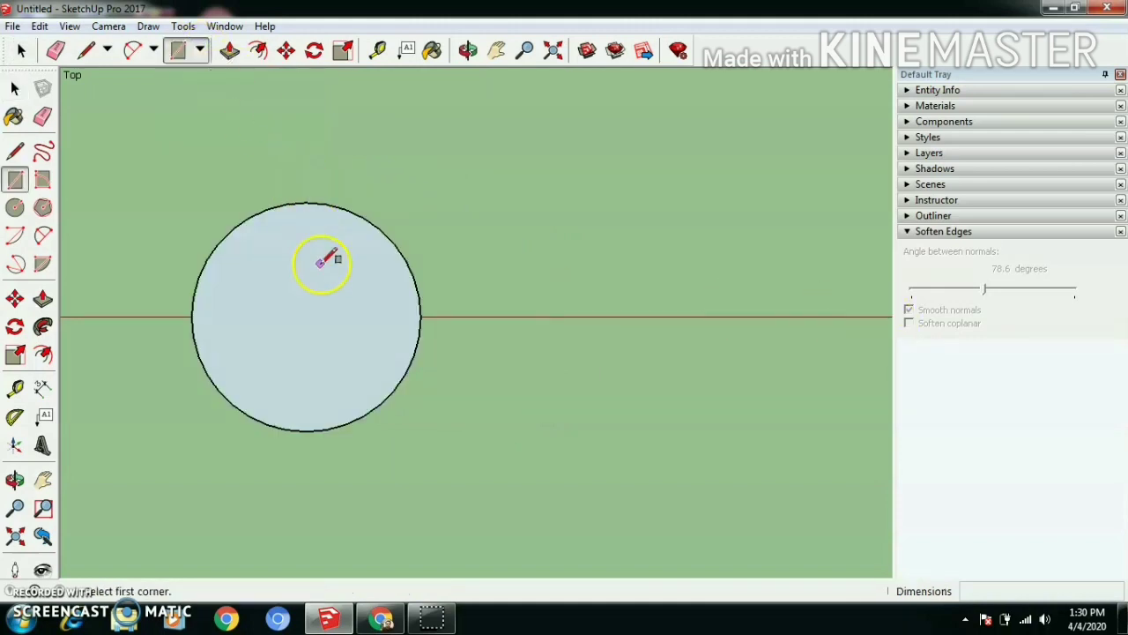
left_click(389, 343)
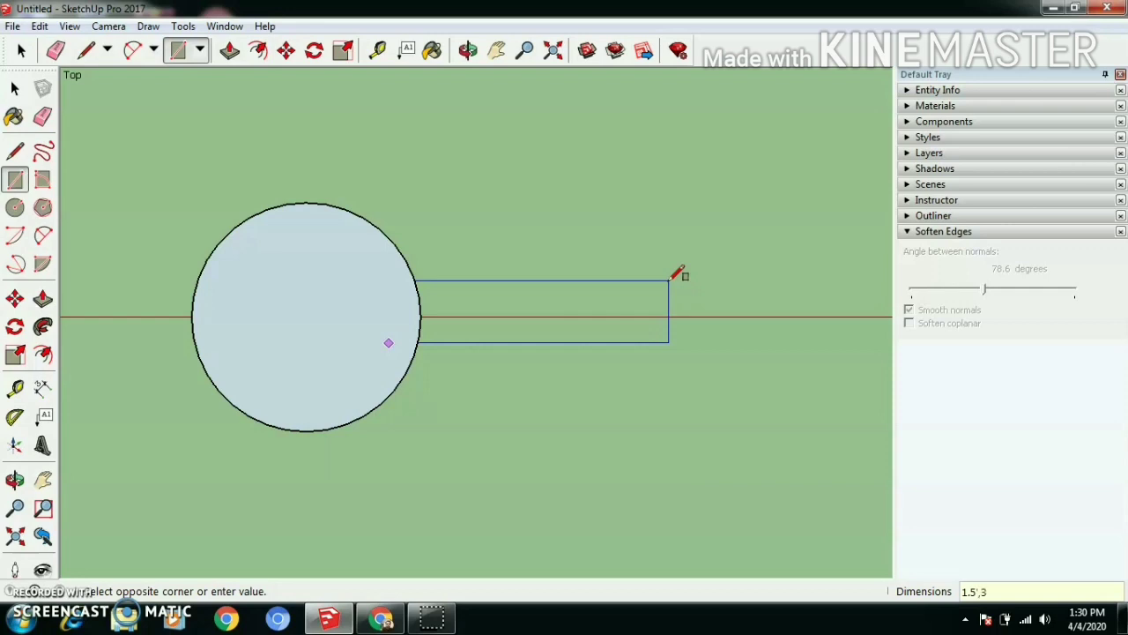
key("Return")
scroll(365, 290, "down", 4)
scroll(468, 302, "up", 2)
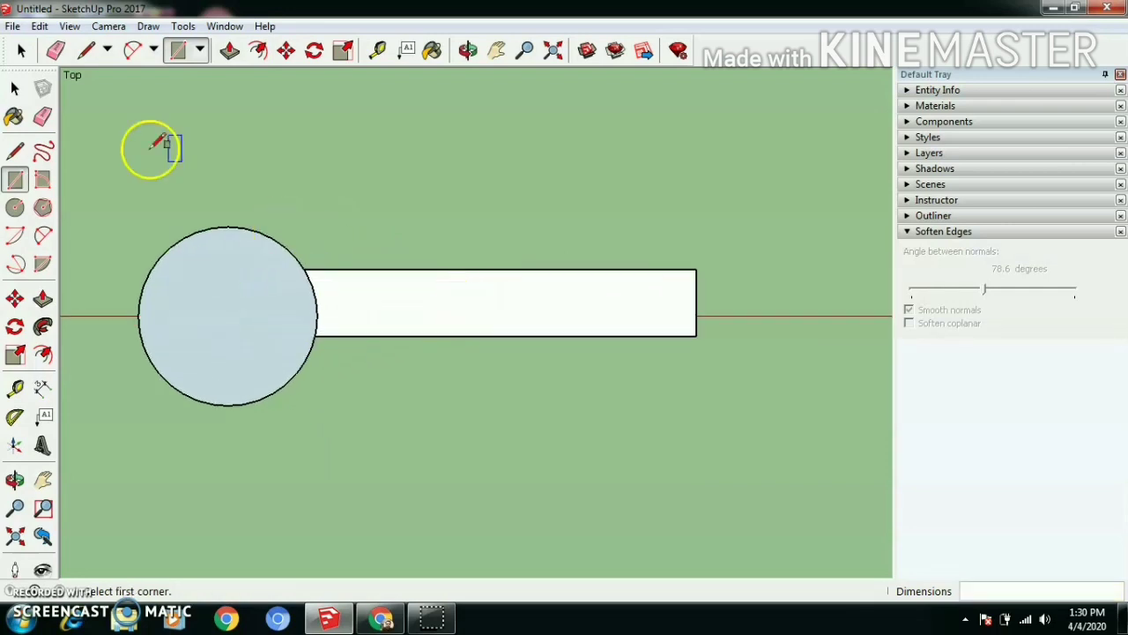
Round the rectangle's outer end with a half-circle 2-Point Arc.
left_click(132, 50)
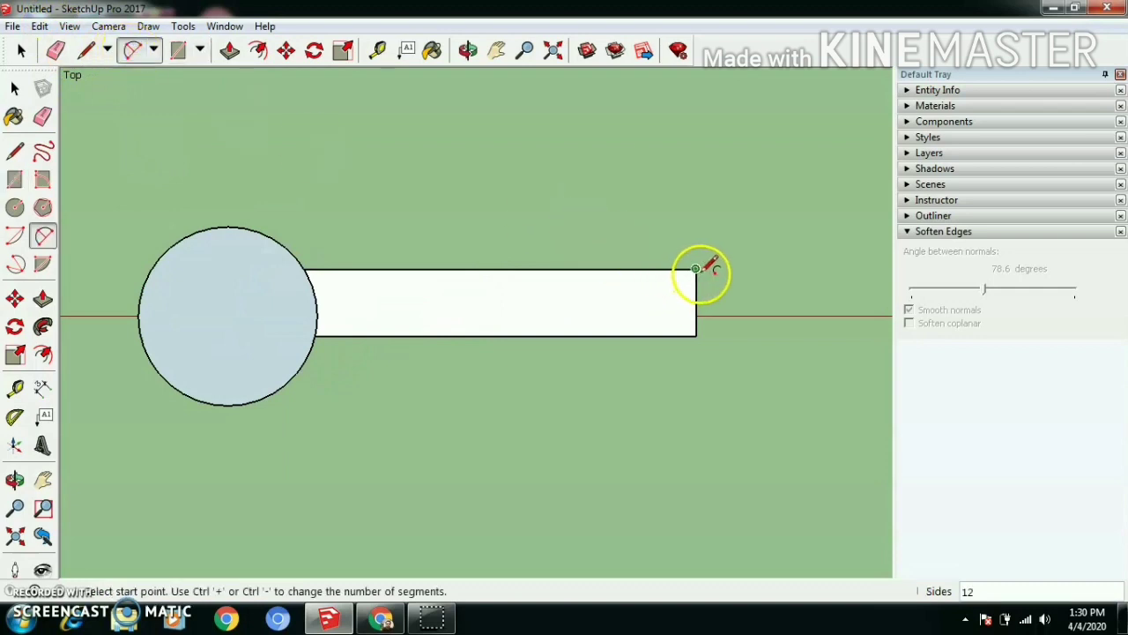
left_click(696, 268)
left_click(696, 336)
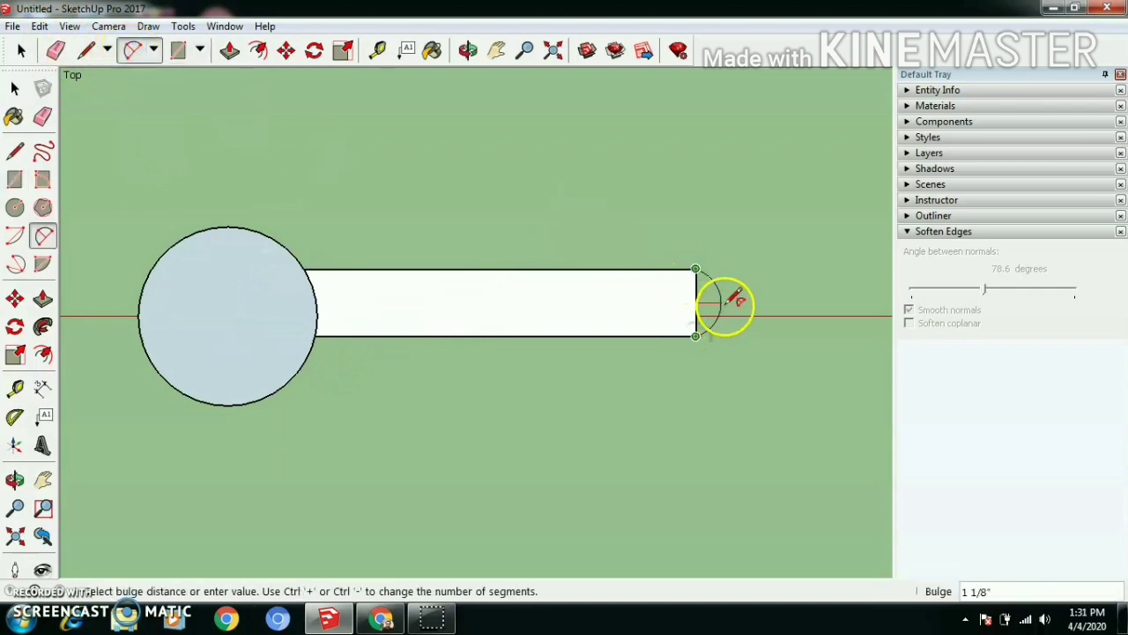
left_click(729, 303)
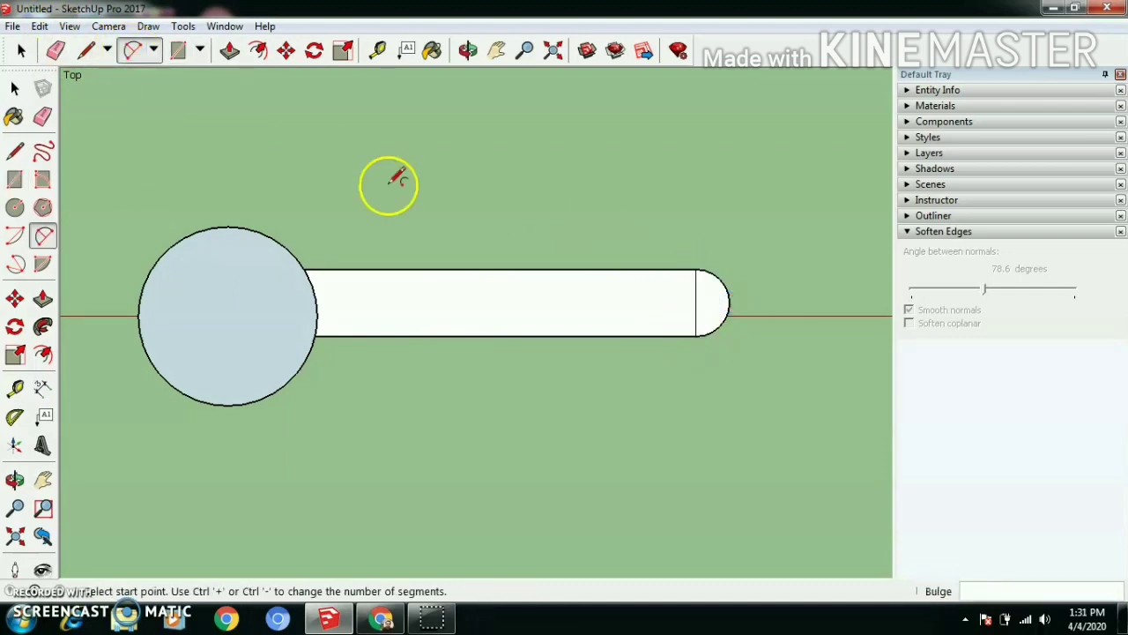
scroll(417, 176, "up", 1)
Erase the straight end line and select the rounded blade face.
left_click(55, 50)
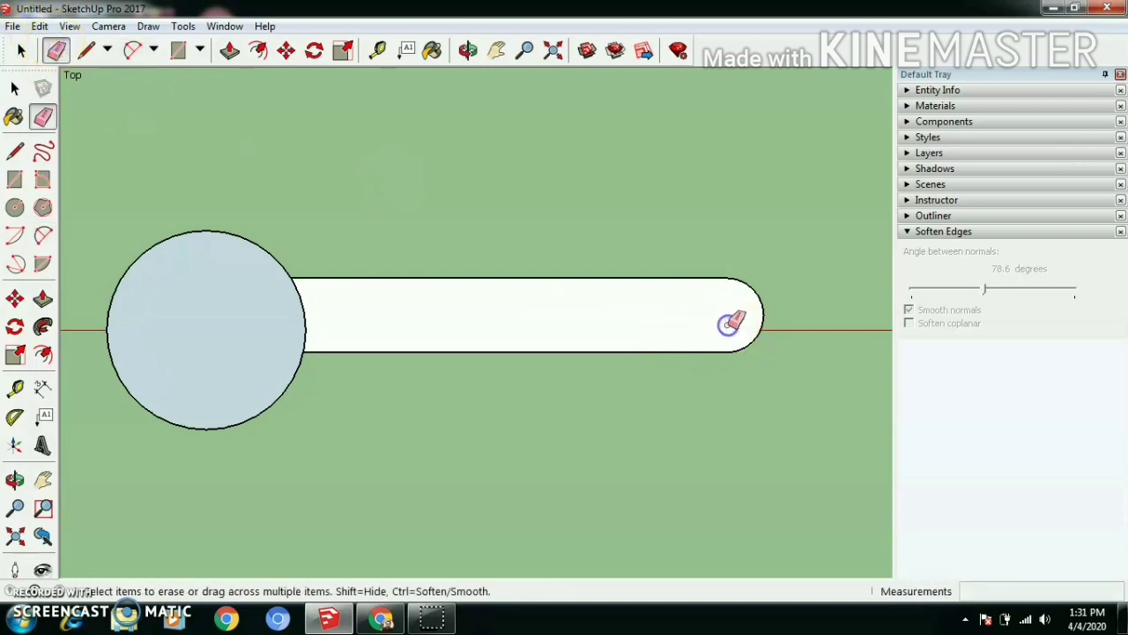
left_click(729, 323)
left_click(21, 50)
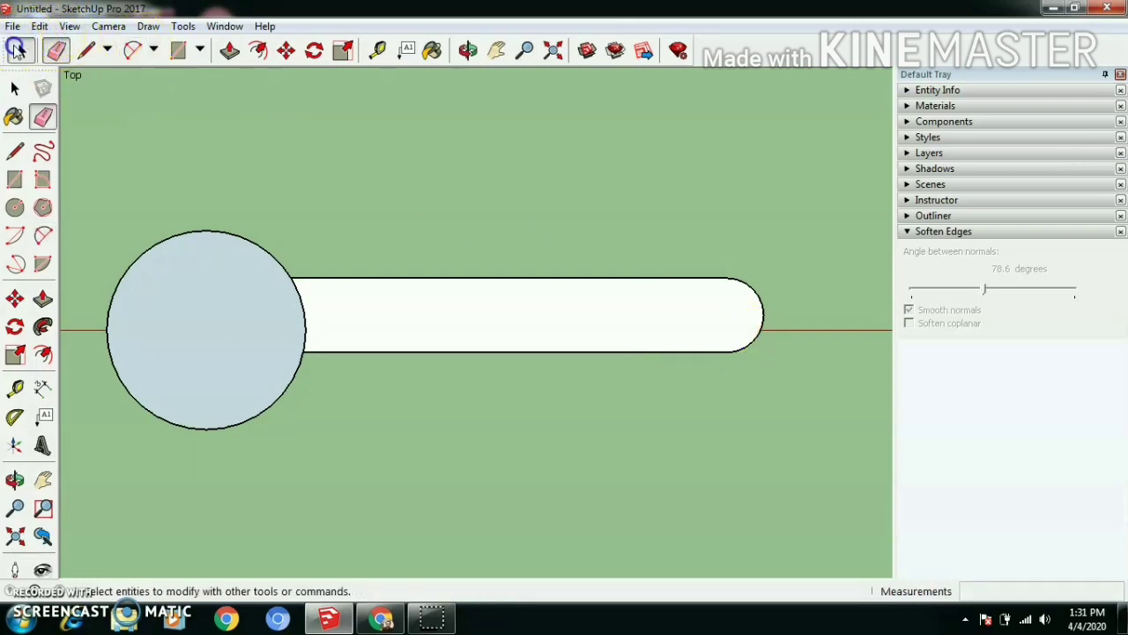
left_click(412, 328)
Turn the rounded blade face into its own group, separate from the hub.
middle_click_drag(410, 321, 413, 263)
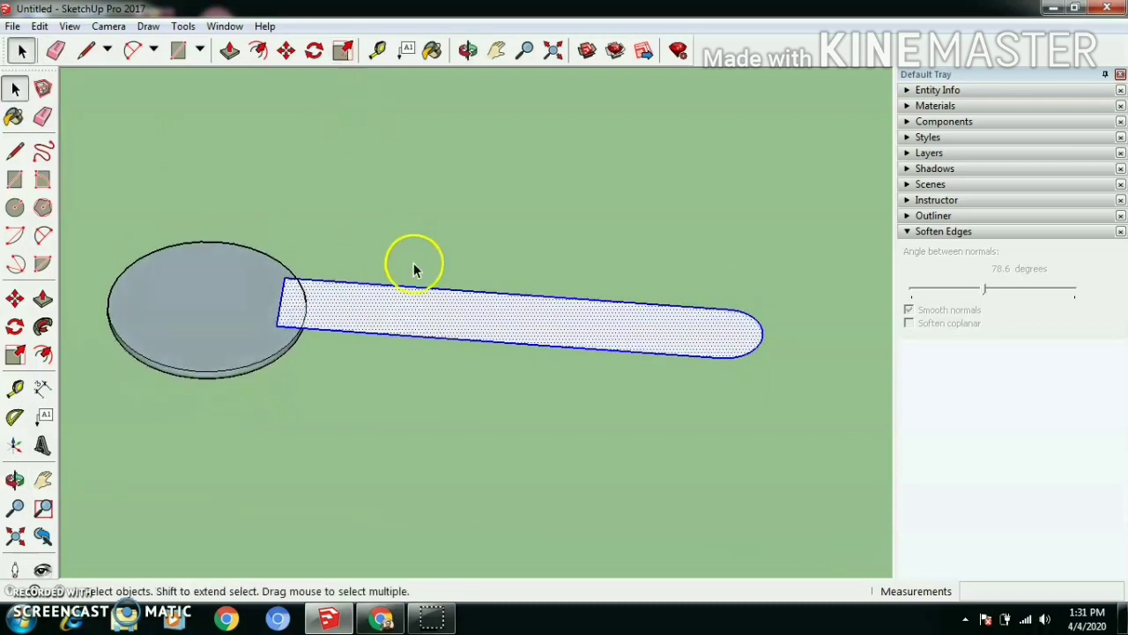
right_click(441, 332)
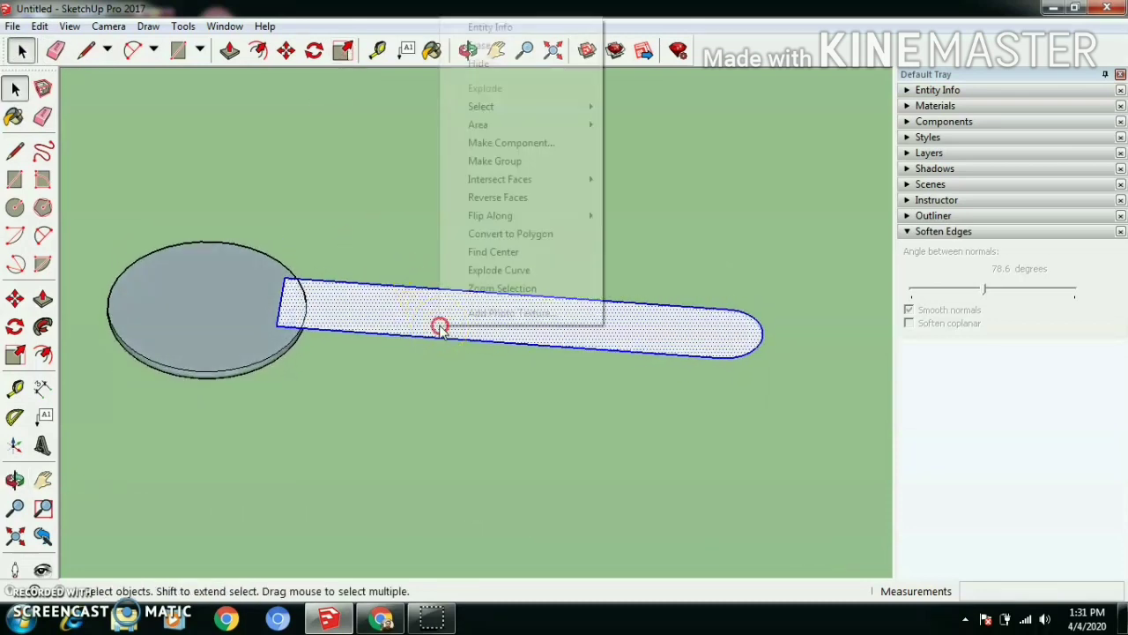
left_click(499, 162)
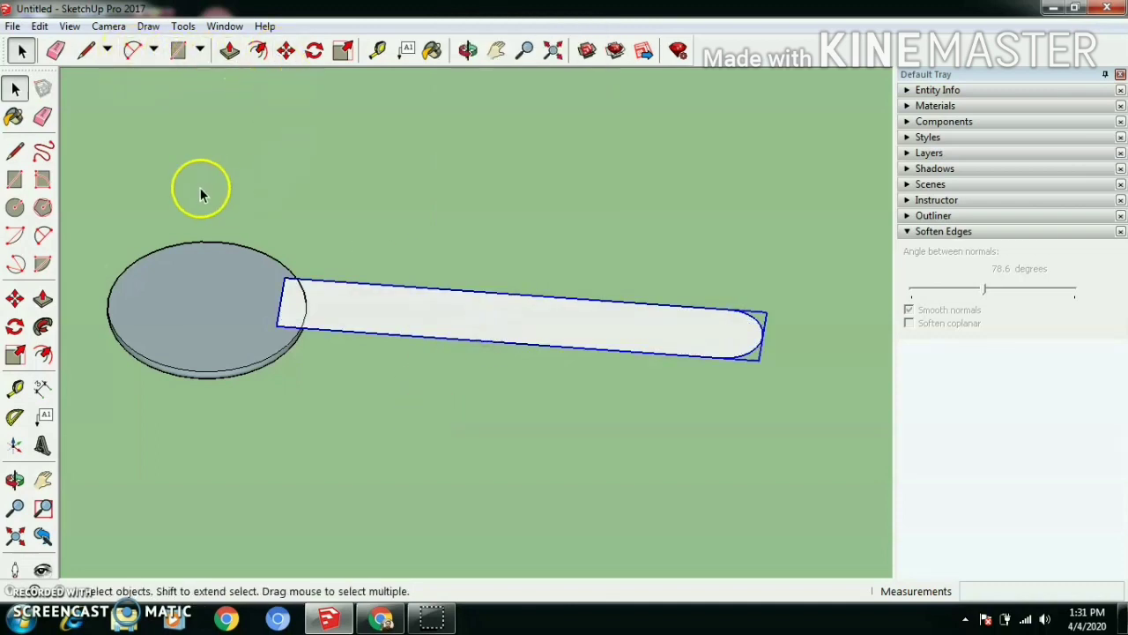
Switch to the Top standard view looking straight down on the model.
left_click(113, 28)
mouse_move(300, 80)
left_click(347, 81)
scroll(336, 316, "up", 1)
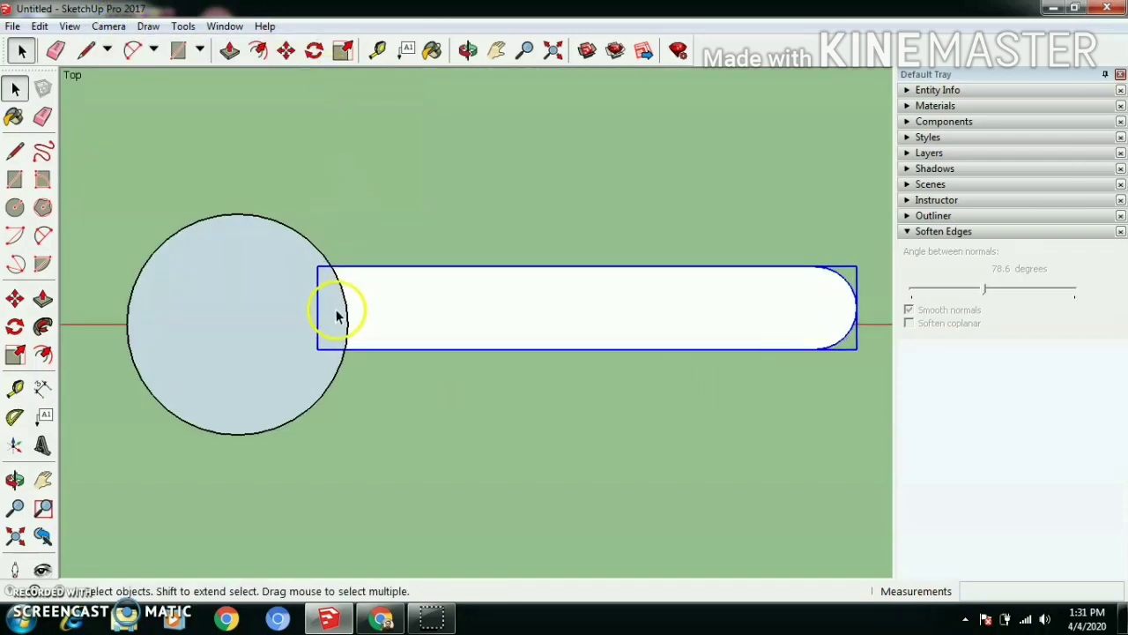
Move the blade group so its inner end overlaps the hub disc's edge.
left_click(286, 50)
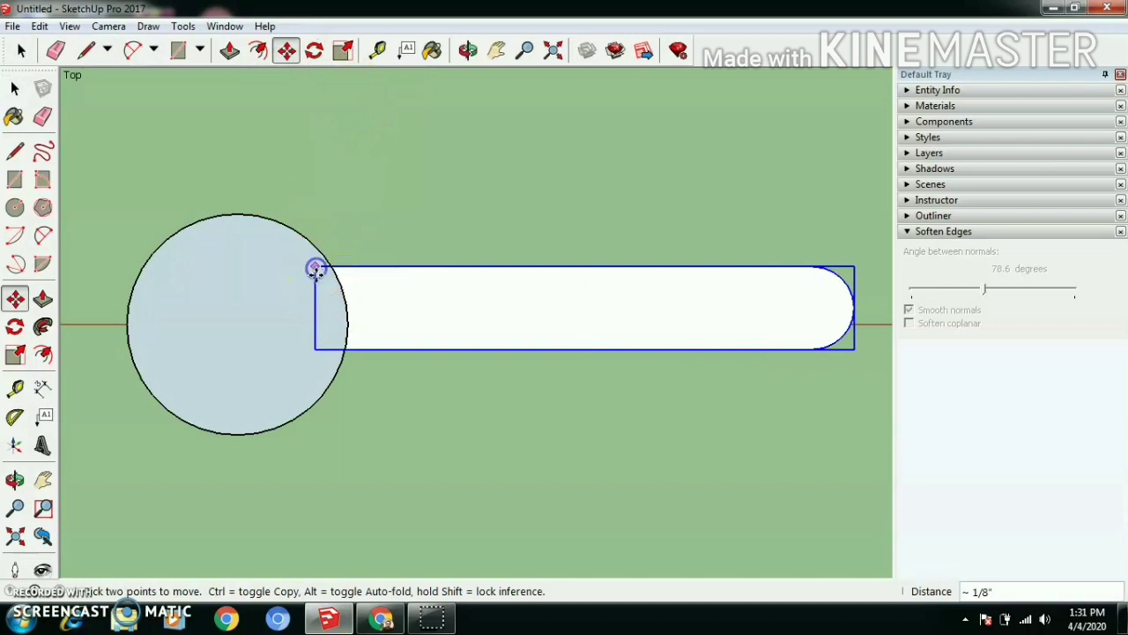
left_click(316, 266)
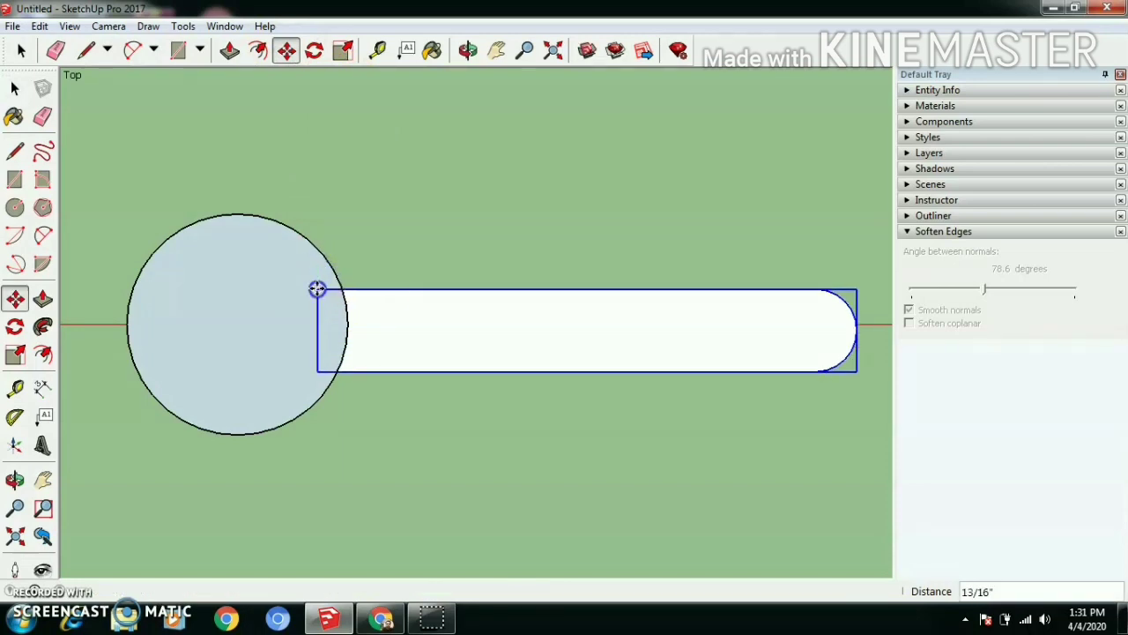
left_click(317, 288)
scroll(298, 300, "down", 1)
mouse_move(362, 395)
middle_mouse_down()
mouse_move(361, 378)
mouse_move(378, 391)
mouse_move(374, 379)
middle_mouse_up()
left_click(357, 296)
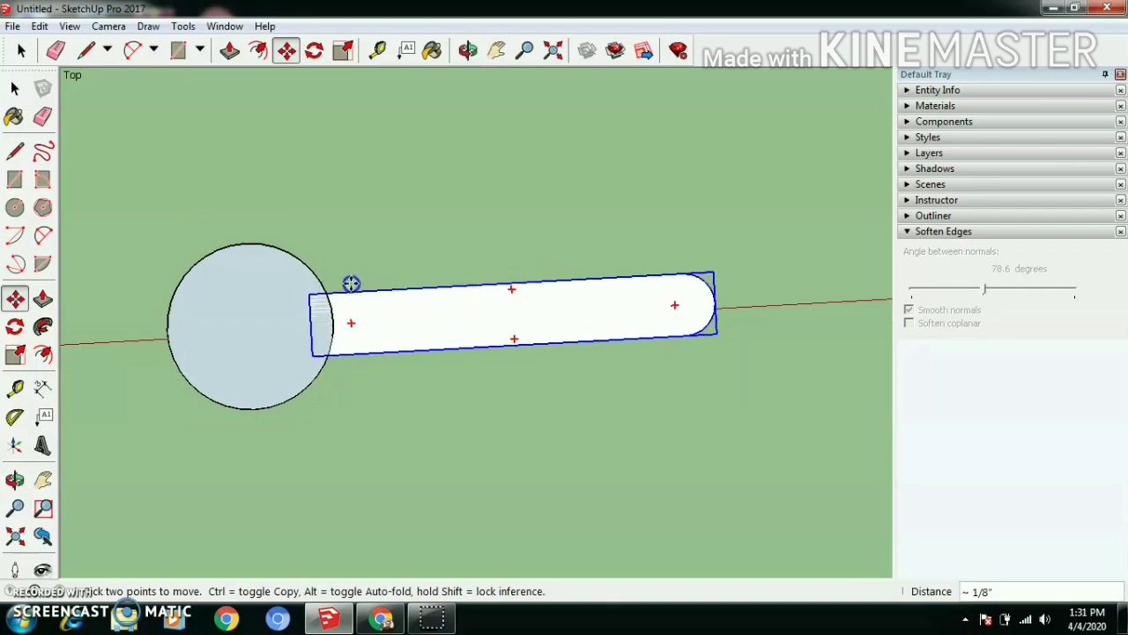
middle_click_drag(350, 282, 312, 294)
scroll(256, 239, "up", 3)
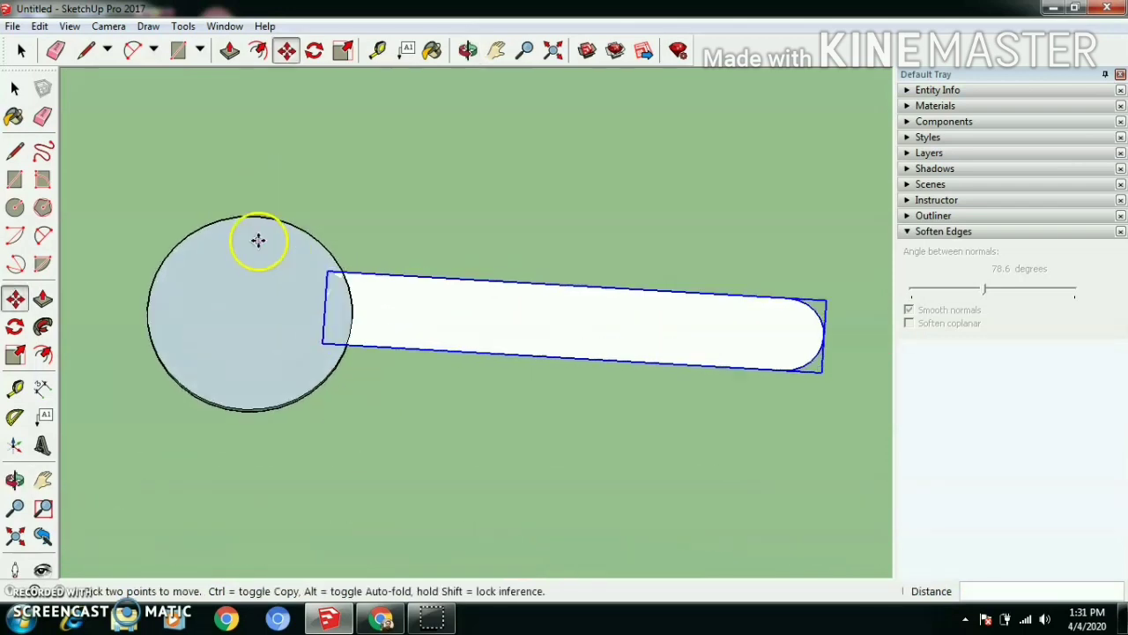
Deselect the blade and orbit to a tilted close-up of its inner end.
left_click(20, 52)
left_click(428, 453)
middle_click_drag(428, 453, 316, 299)
scroll(315, 300, "up", 2)
scroll(441, 327, "up", 6)
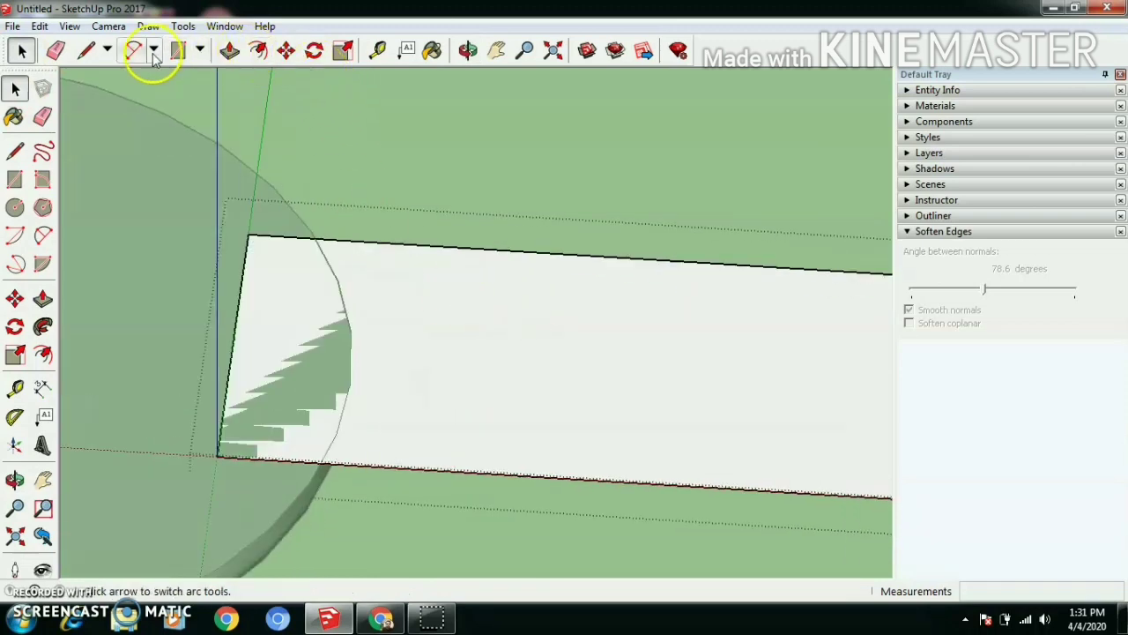
Draw a small circle on the blade's inner end above the hub.
left_click(200, 50)
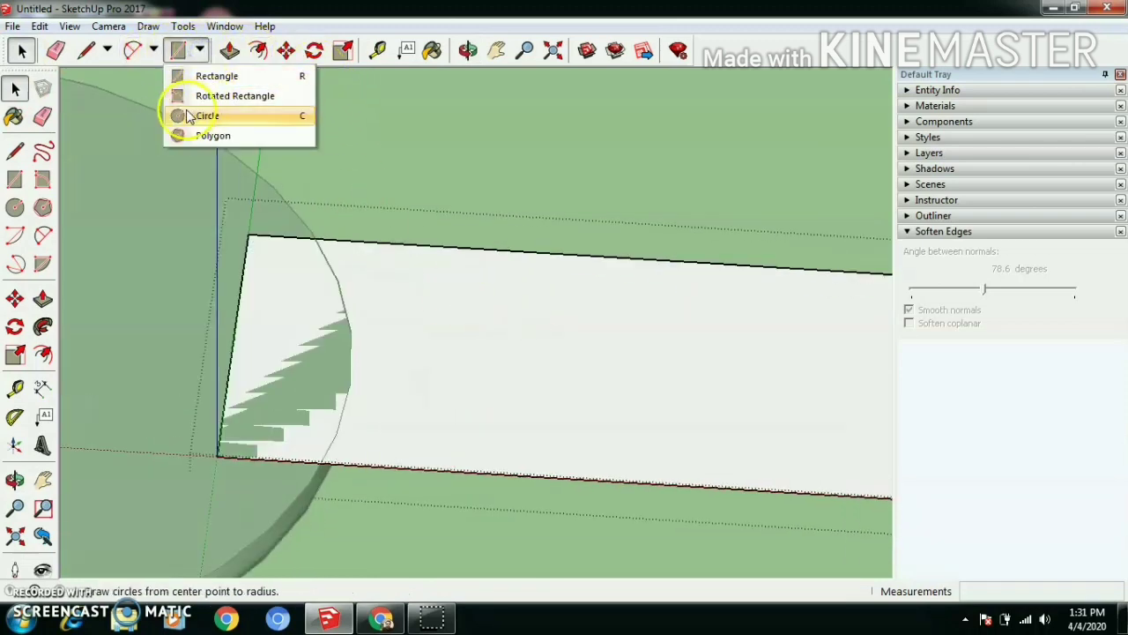
left_click(185, 114)
scroll(277, 247, "up", 2)
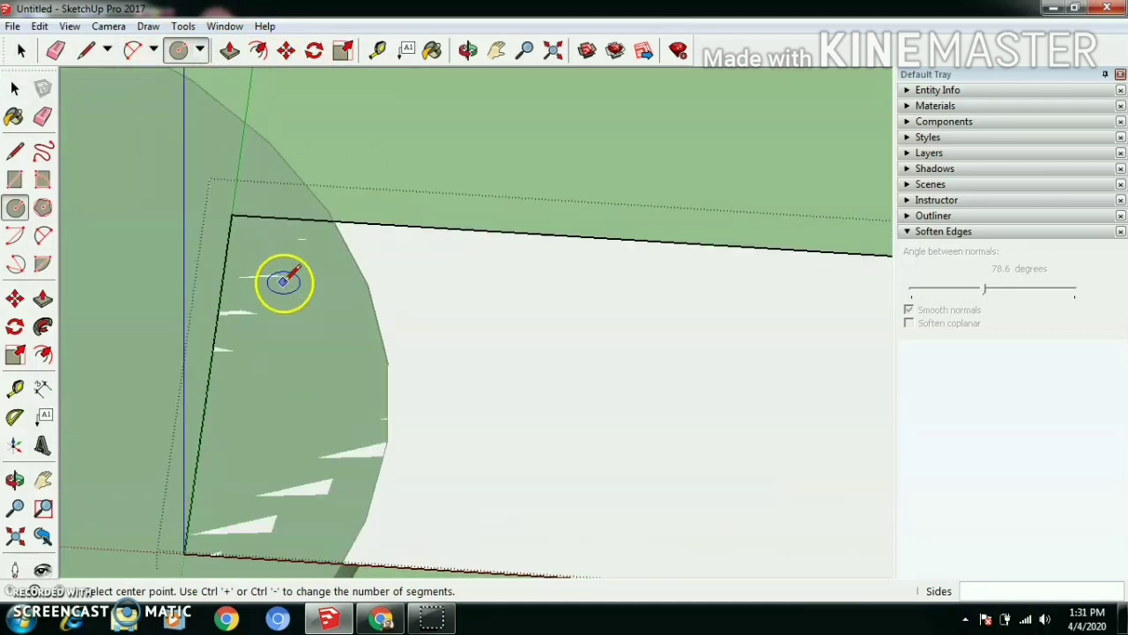
left_click(283, 281)
left_click(285, 273)
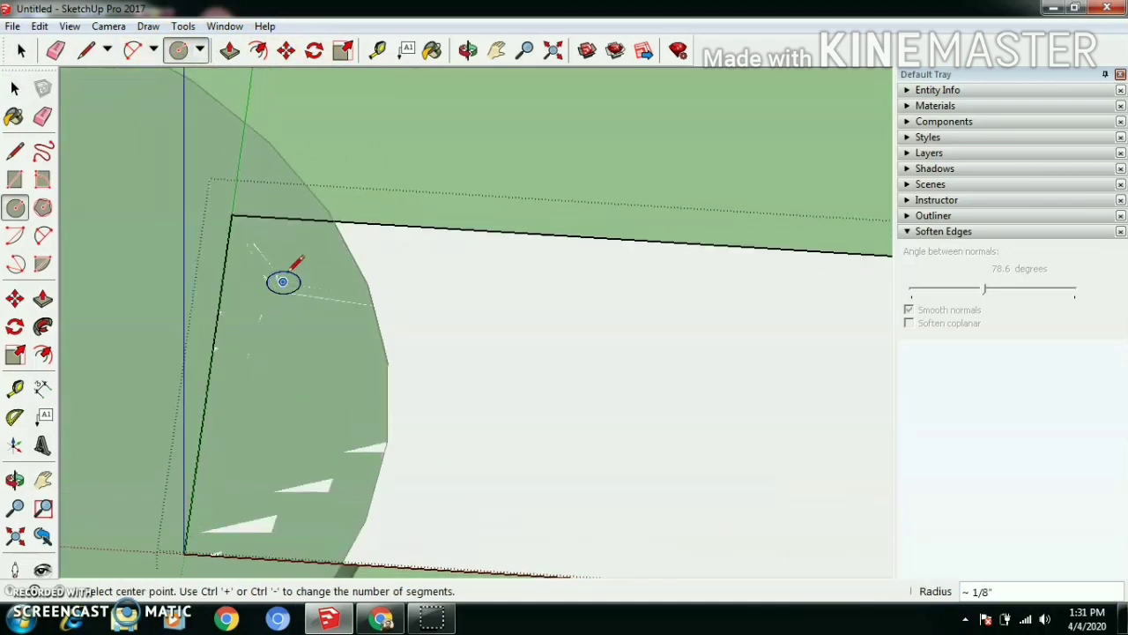
left_click(21, 51)
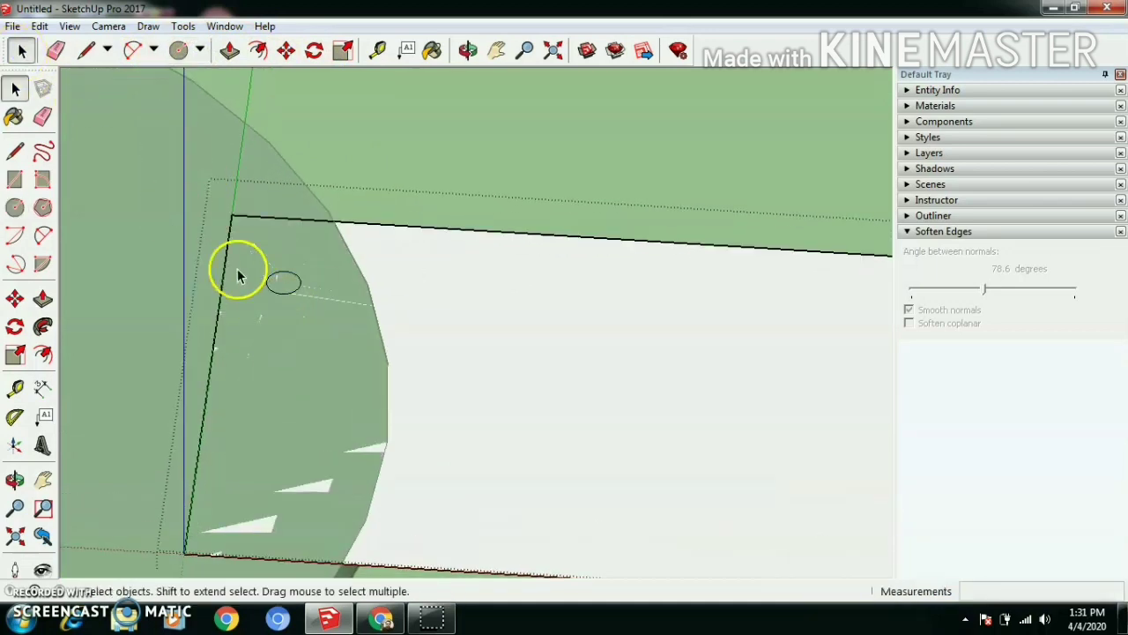
Copy the small circle to a second spot below the first.
left_click(286, 50)
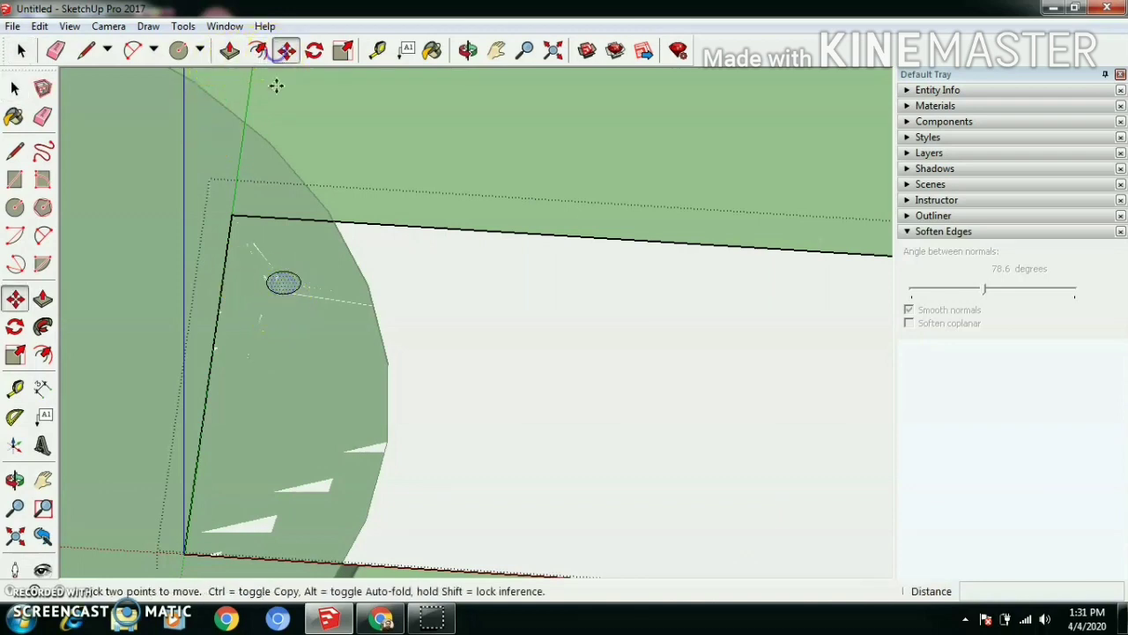
left_click(282, 282)
key("ctrl")
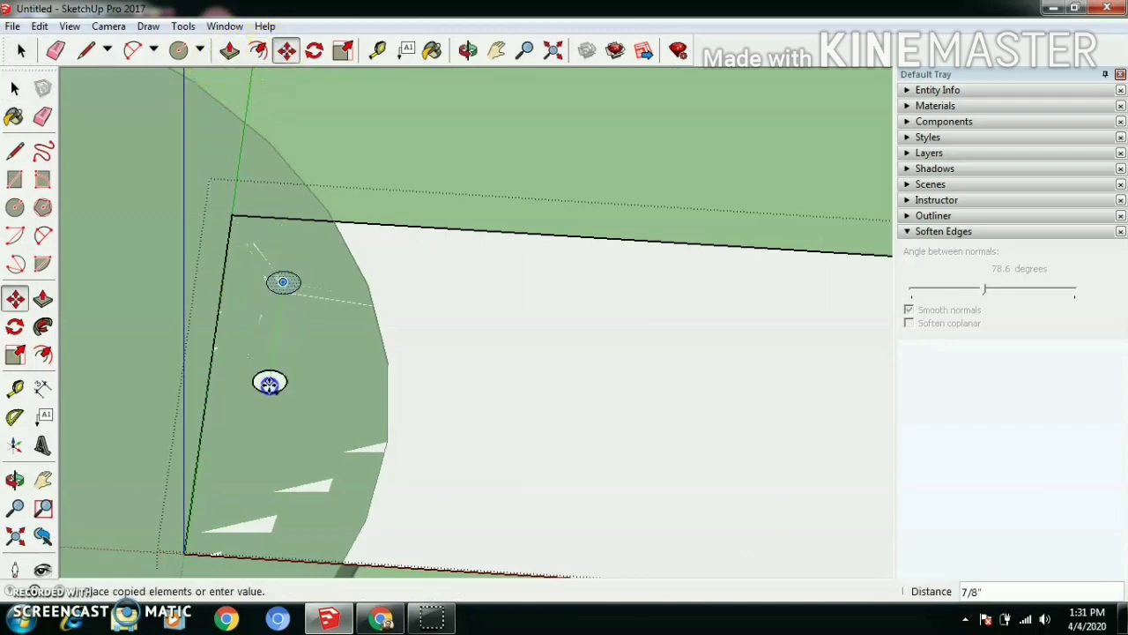
left_click(256, 502)
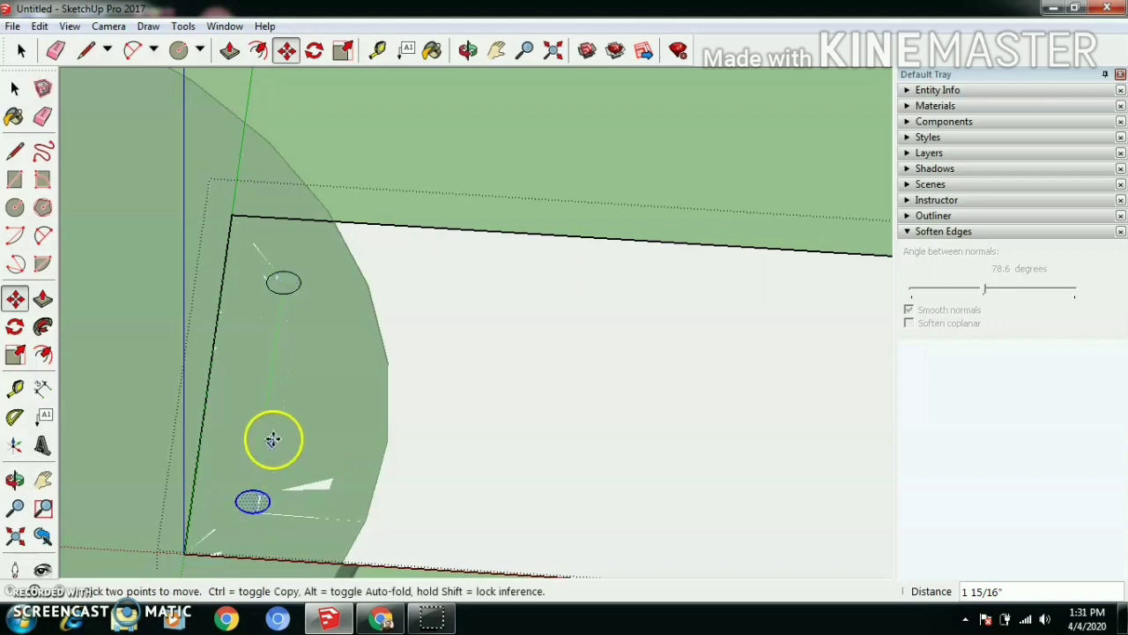
Push/pull the upper small circle up into a short bolt cylinder.
left_click(229, 51)
left_click(283, 282)
scroll(283, 281, "up", 3)
left_click(273, 306)
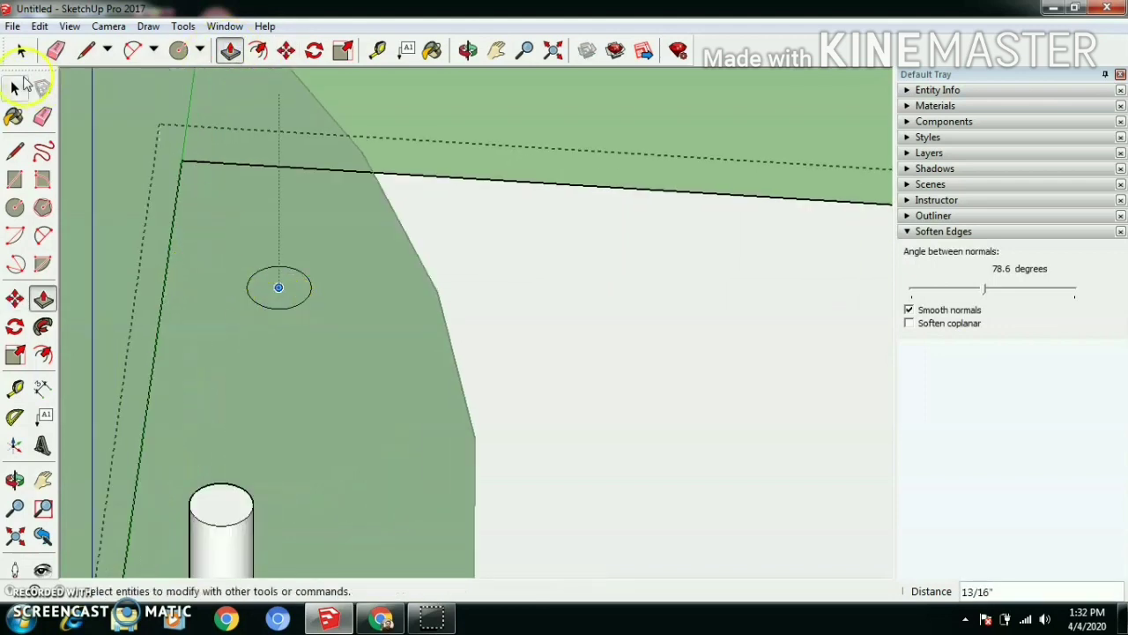
left_click(27, 48)
left_click(229, 50)
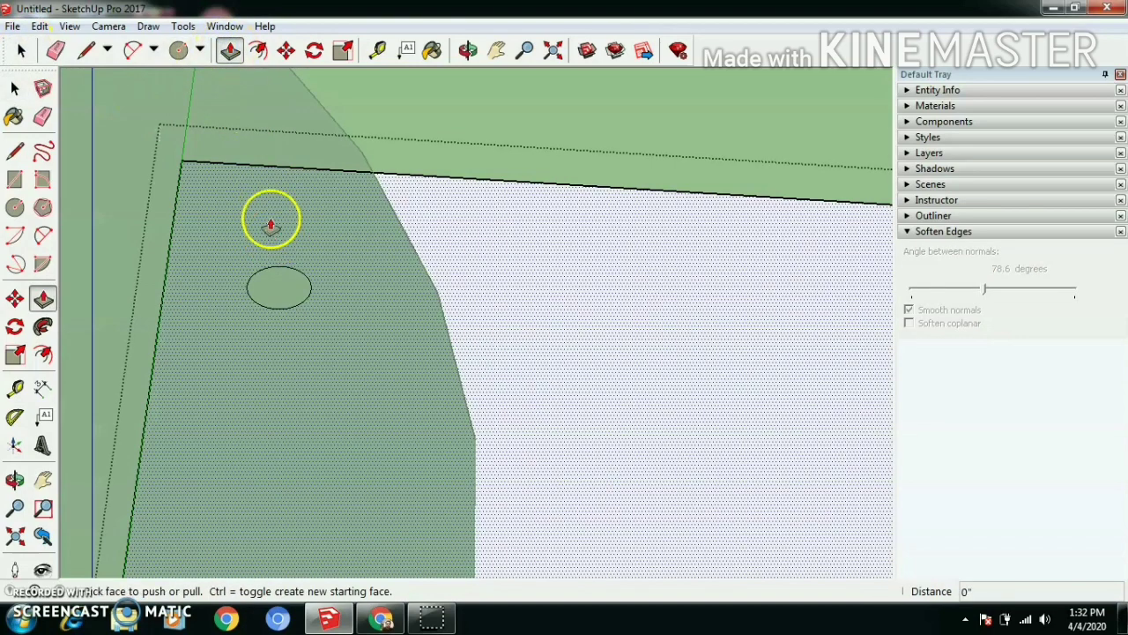
left_click(280, 284)
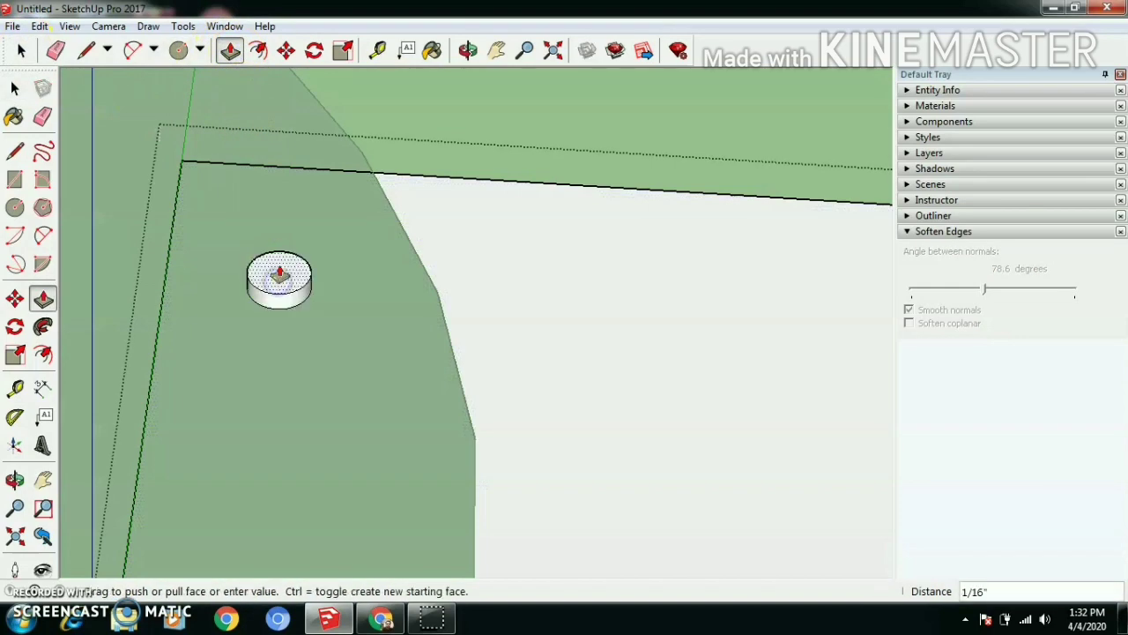
scroll(278, 278, "up", 1)
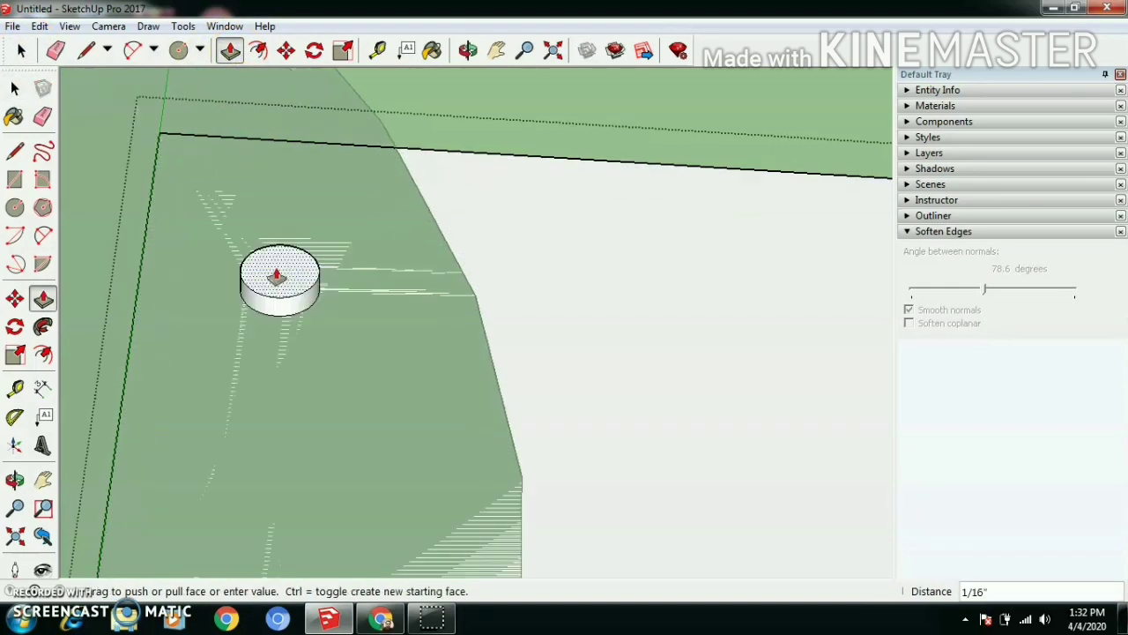
mouse_move(278, 278)
middle_mouse_down()
mouse_move(252, 269)
mouse_move(221, 290)
mouse_move(234, 197)
middle_mouse_up()
scroll(234, 273, "down", 3)
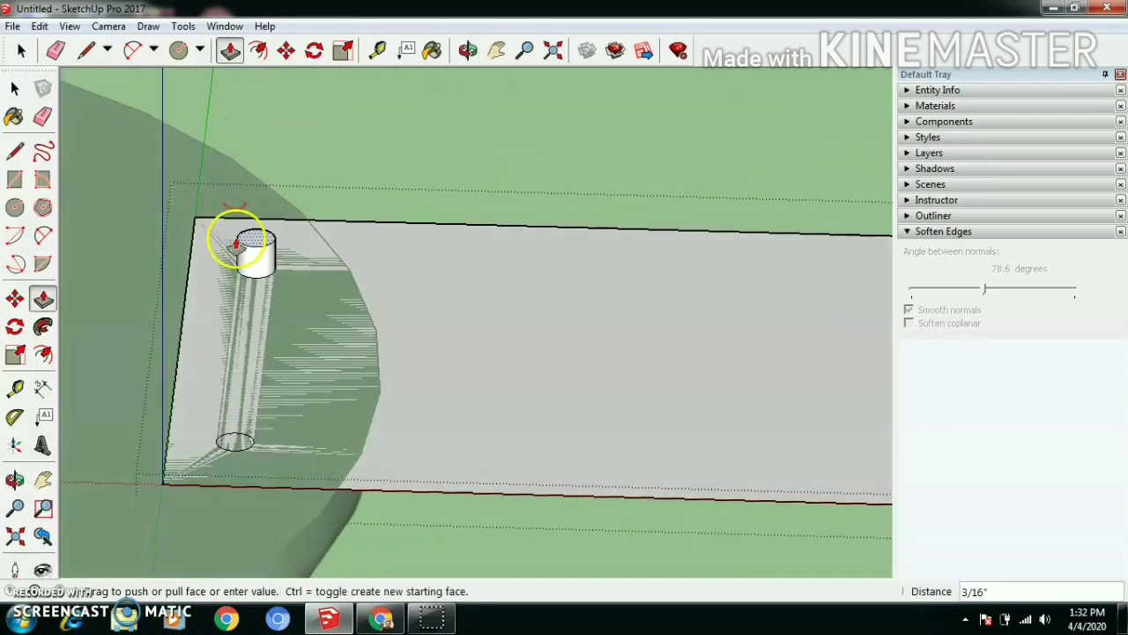
middle_click_drag(236, 244, 237, 261)
left_click_drag(244, 269, 247, 261)
Pull the second small circle into a matching bolt cylinder.
mouse_move(234, 464)
left_mouse_down()
mouse_move(235, 446)
mouse_move(235, 461)
left_mouse_up()
middle_click_drag(235, 461, 360, 461)
key("space")
middle_click_drag(388, 197, 264, 356)
scroll(353, 324, "down", 3)
scroll(332, 388, "down", 4)
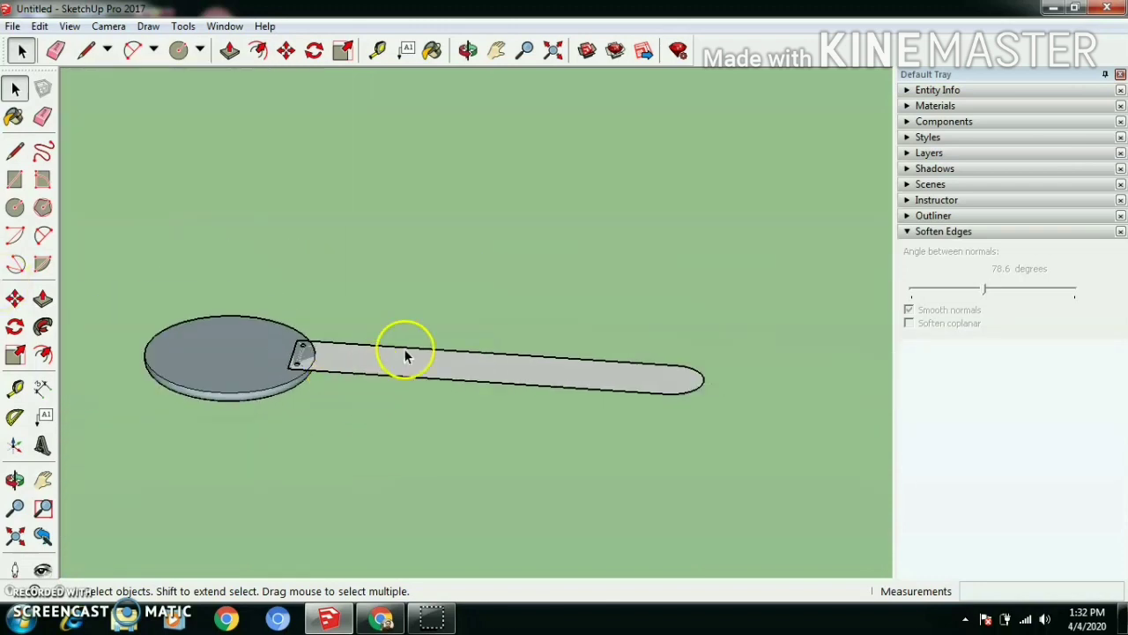
Select the blade group and switch to the Top view.
left_click(403, 360)
scroll(404, 364, "up", 1)
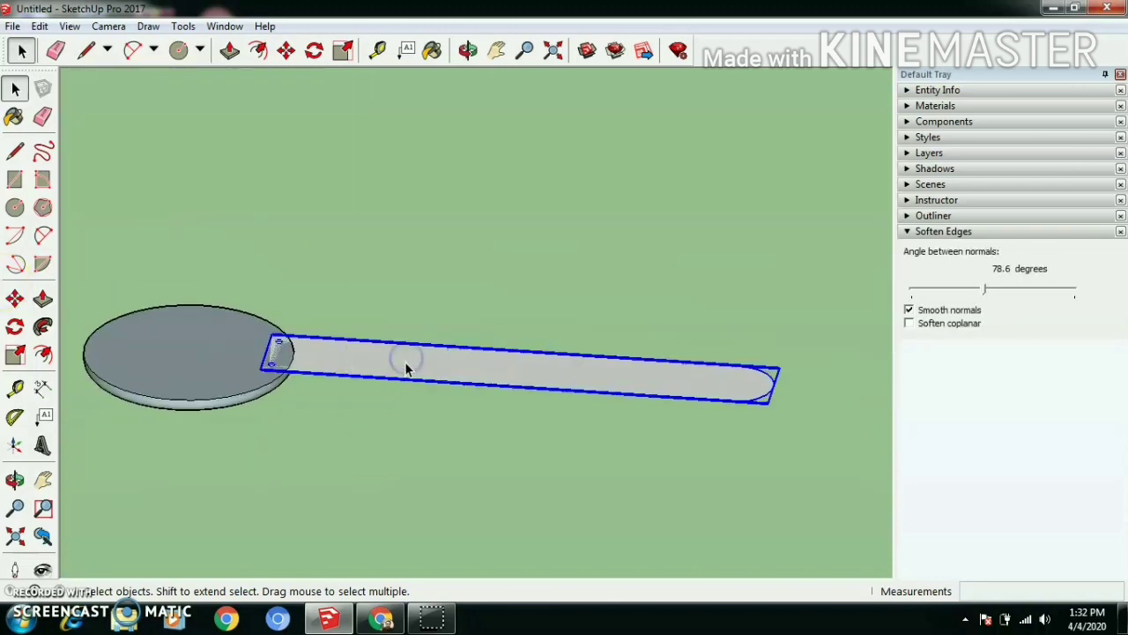
left_click(109, 26)
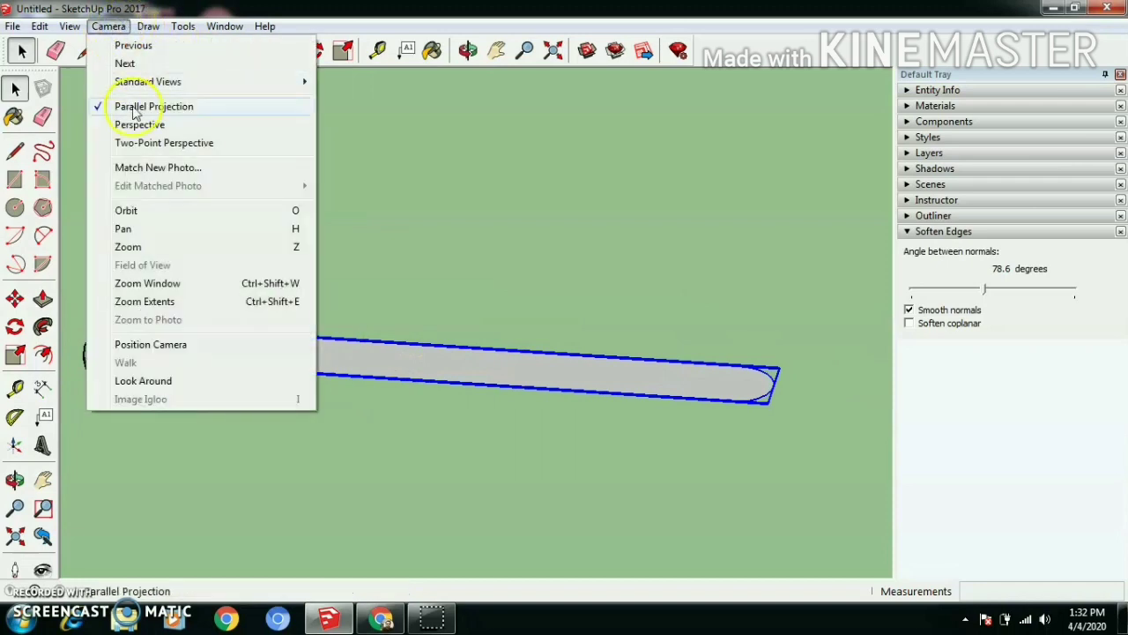
mouse_move(144, 82)
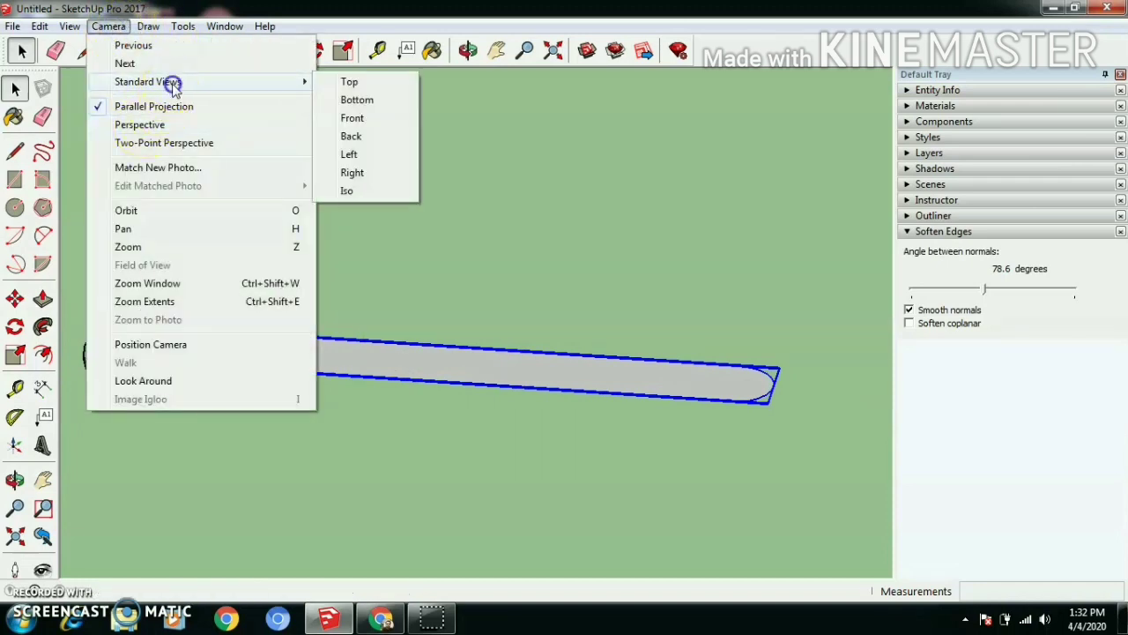
left_click(353, 82)
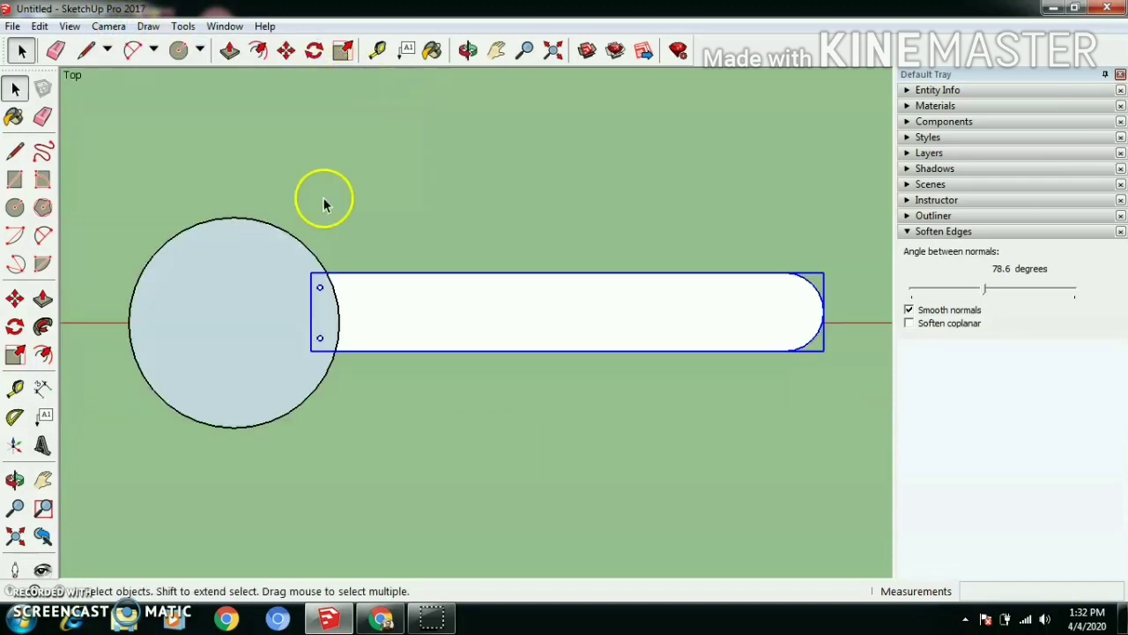
Add tape-measure guide lines across the hub, locating its centre 4" from the edge.
left_click(316, 53)
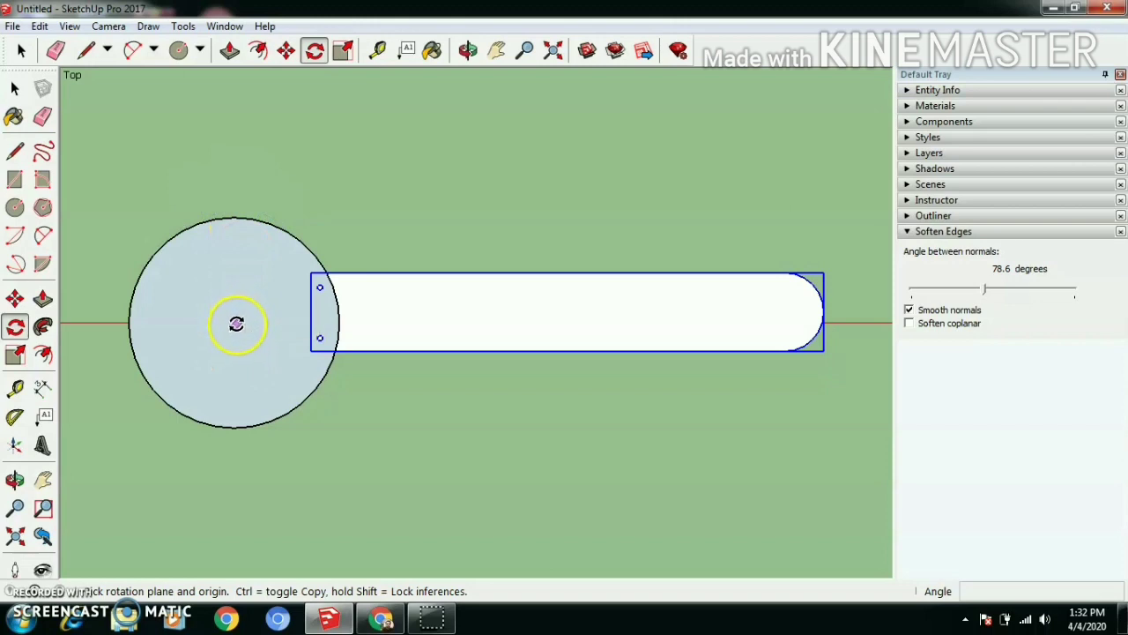
key("space")
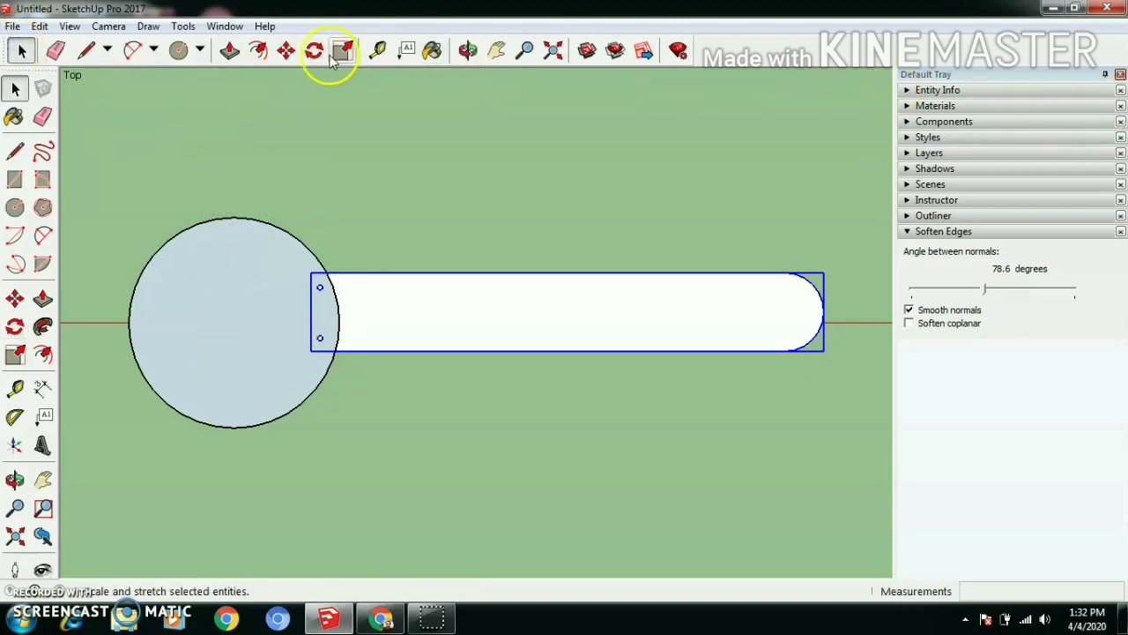
left_click(377, 50)
left_click(233, 217)
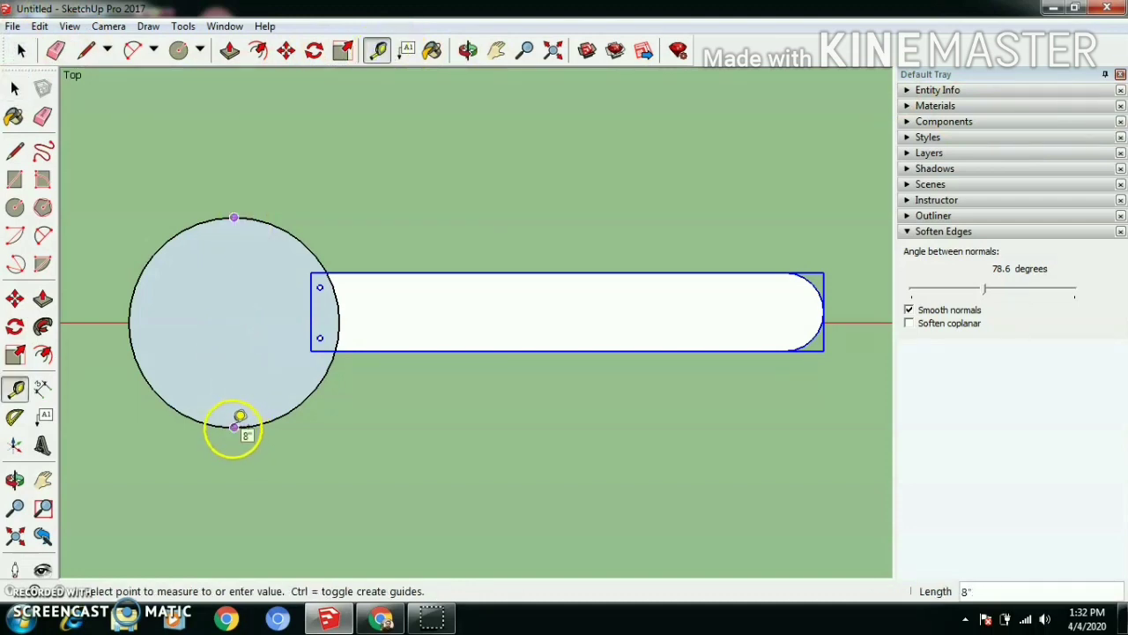
left_click(235, 428)
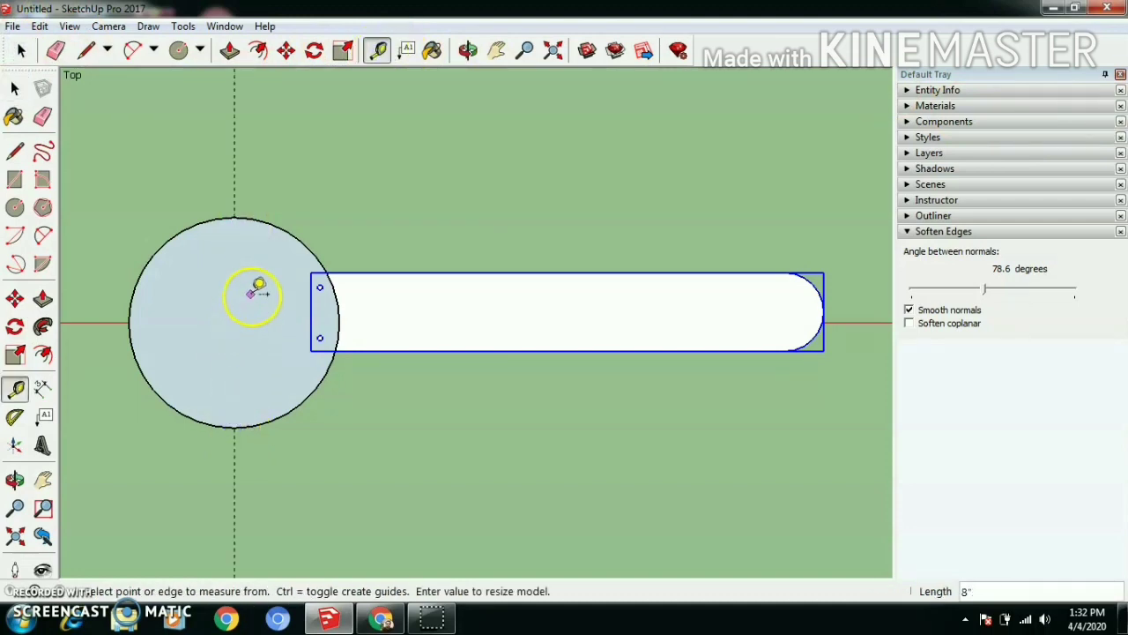
left_click(129, 323)
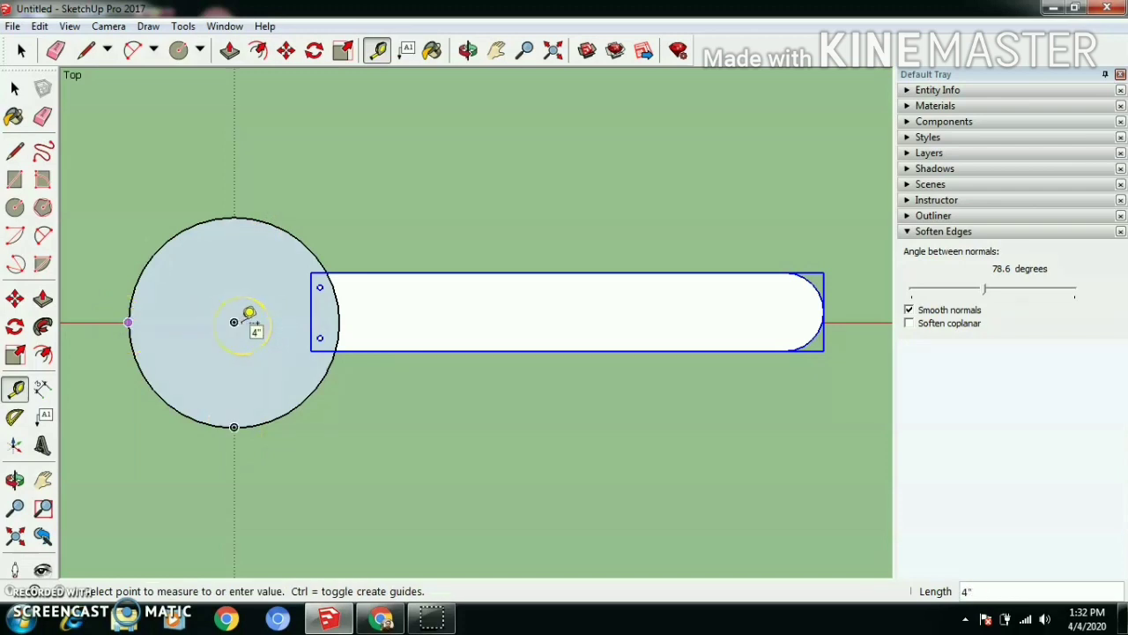
left_click(248, 319)
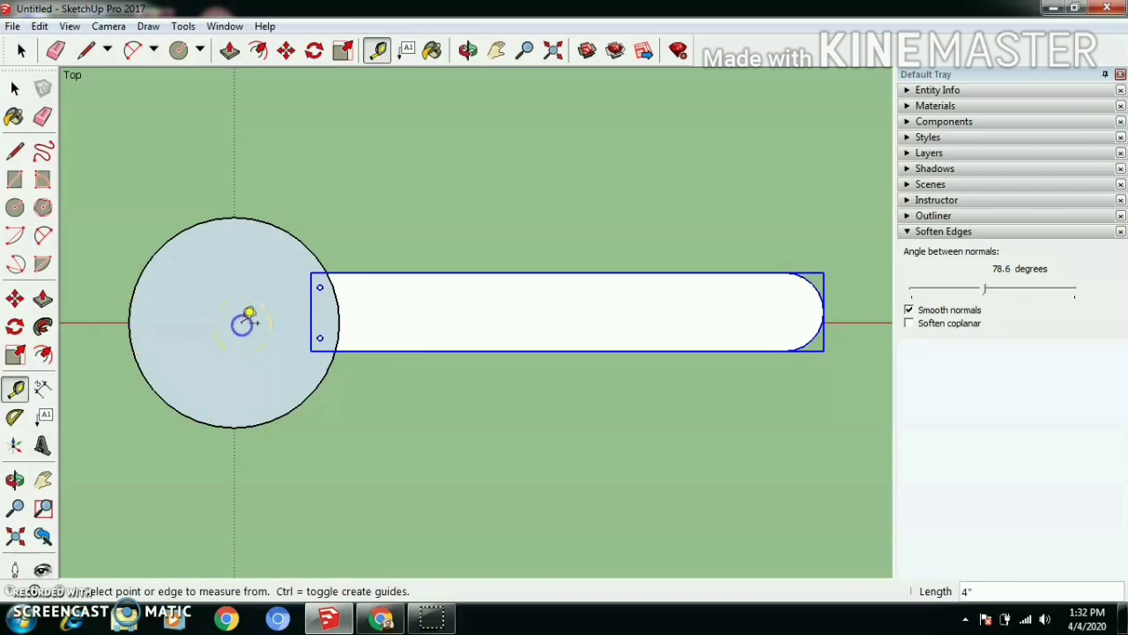
left_click(199, 51)
left_click(207, 116)
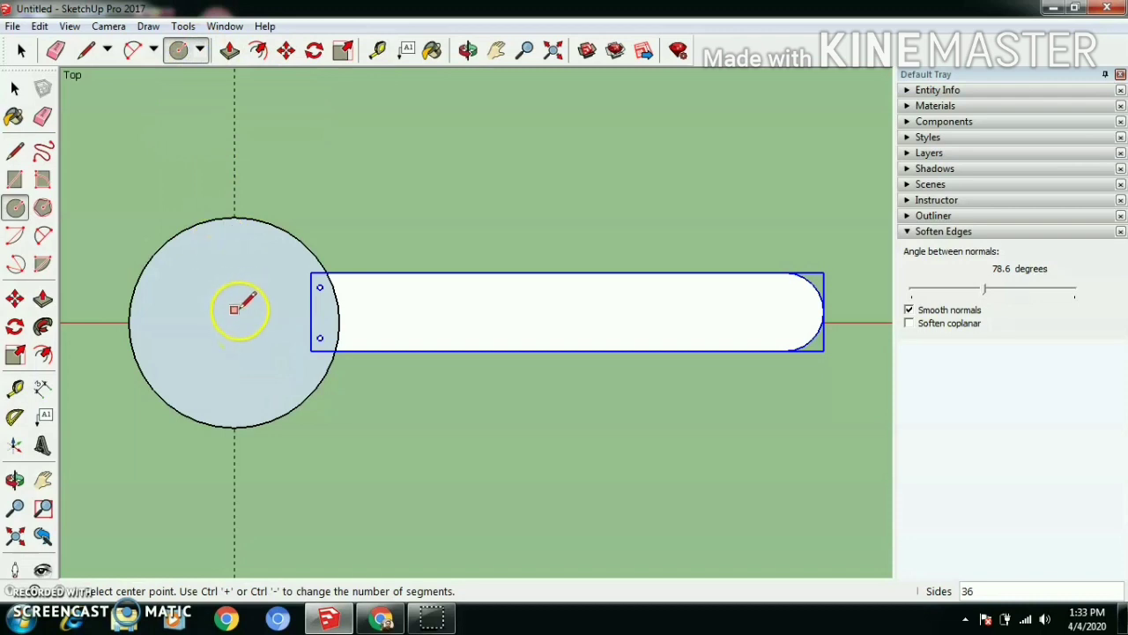
left_click(22, 50)
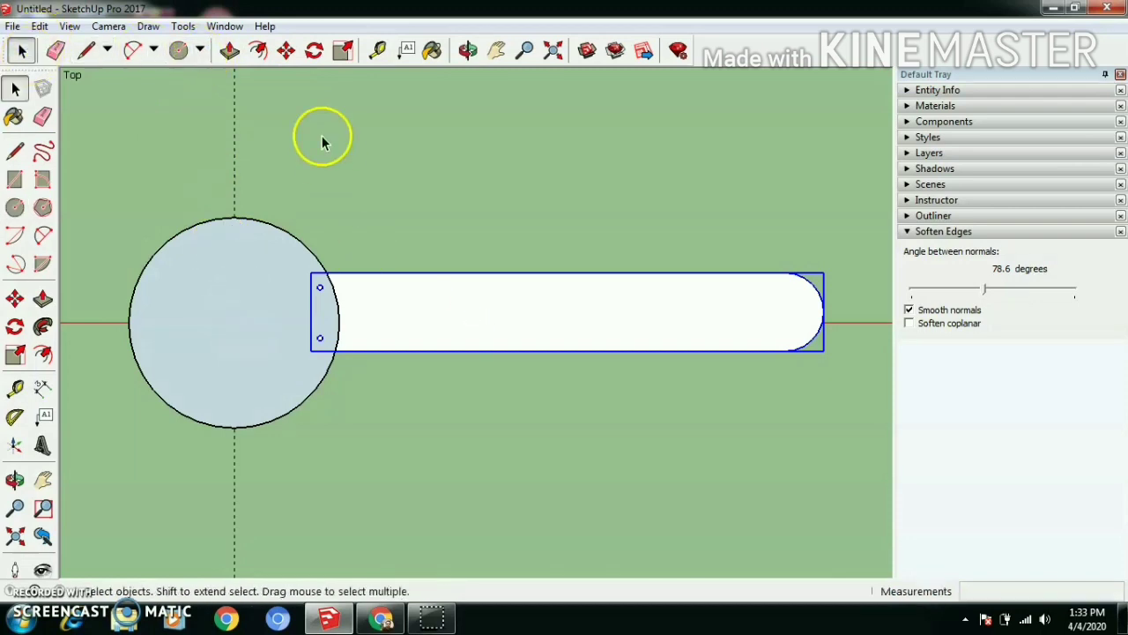
Rotate-copy the blade 120° about the hub centre, then repeat for a third blade.
left_click(314, 50)
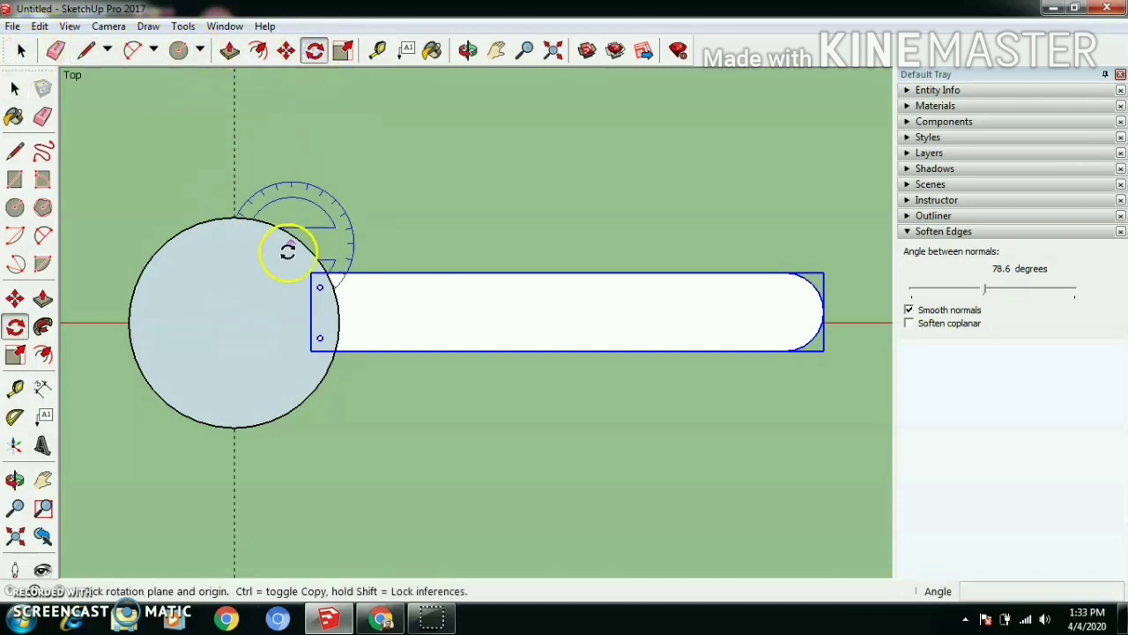
left_click(232, 322)
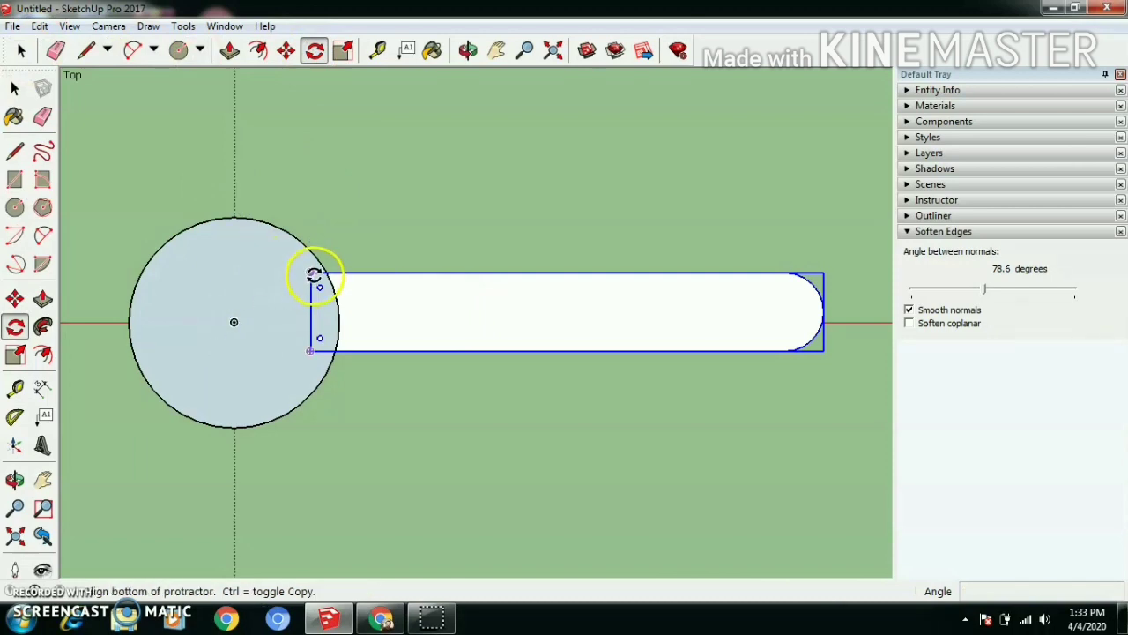
left_click(109, 323)
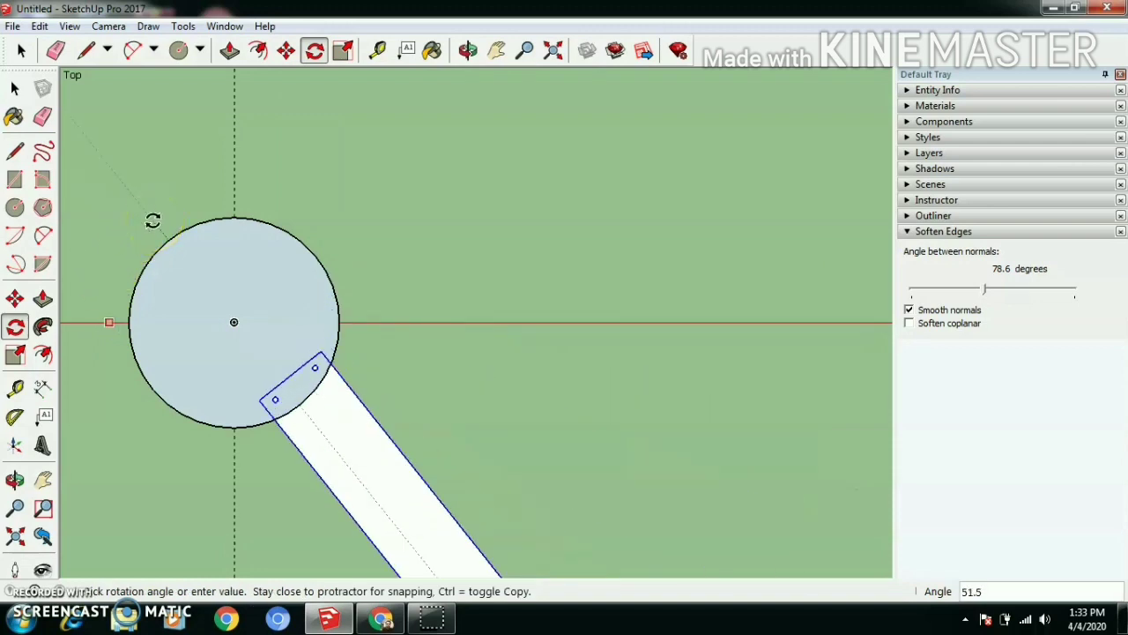
key("ctrl")
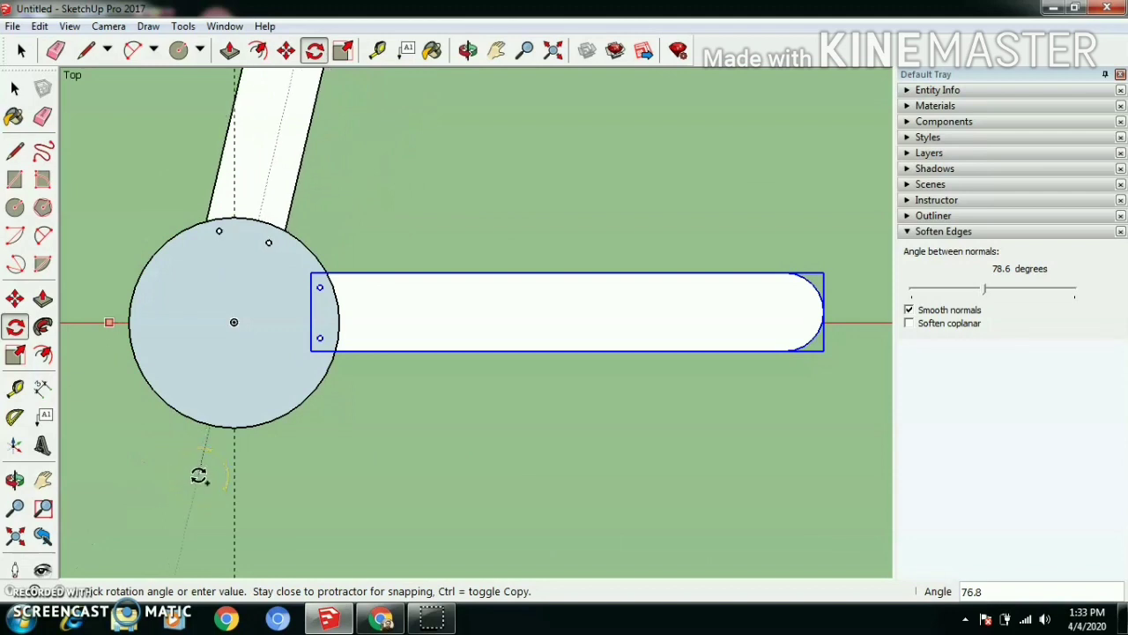
left_click(200, 476)
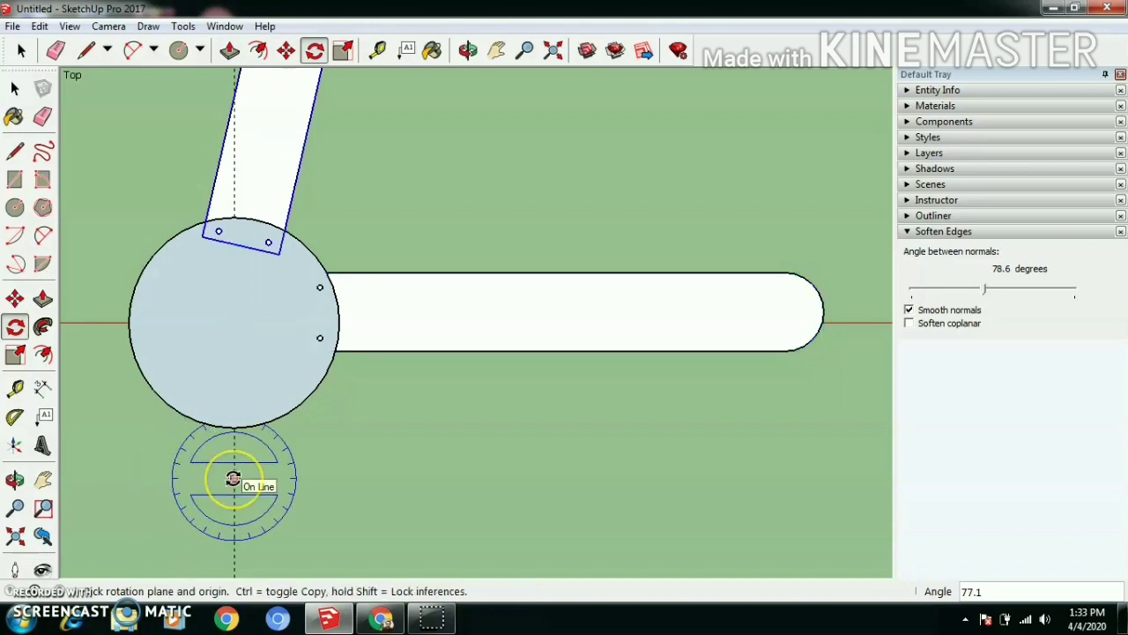
type("120")
key("Return")
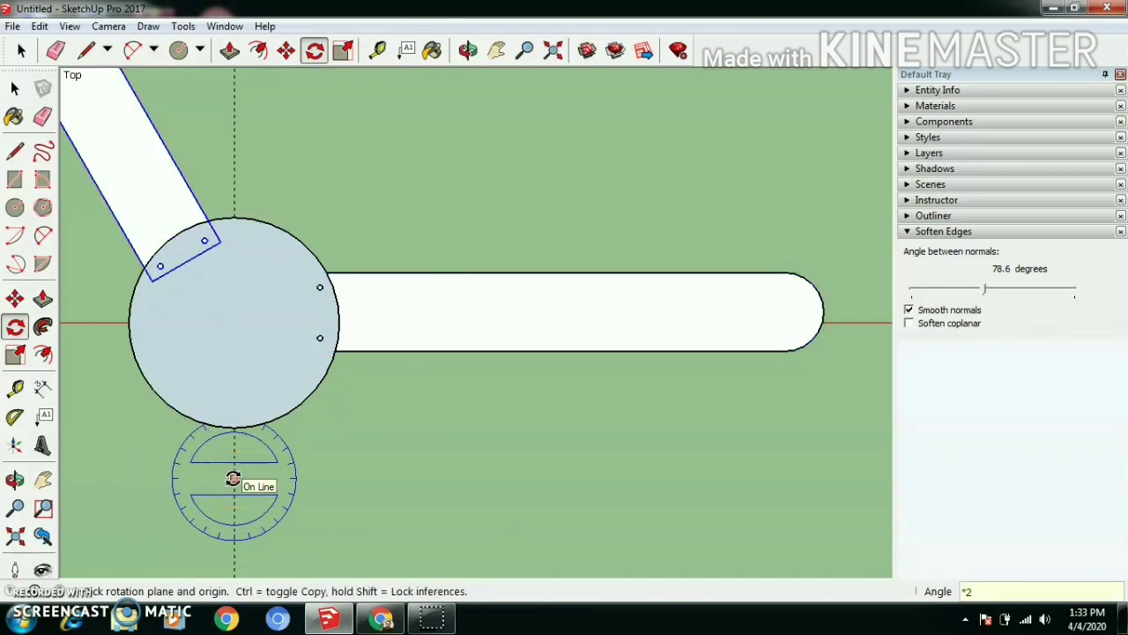
key("Return")
Orbit around the finished three-blade fan to inspect it.
middle_click_drag(390, 398, 418, 106)
middle_click_drag(361, 182, 412, 446)
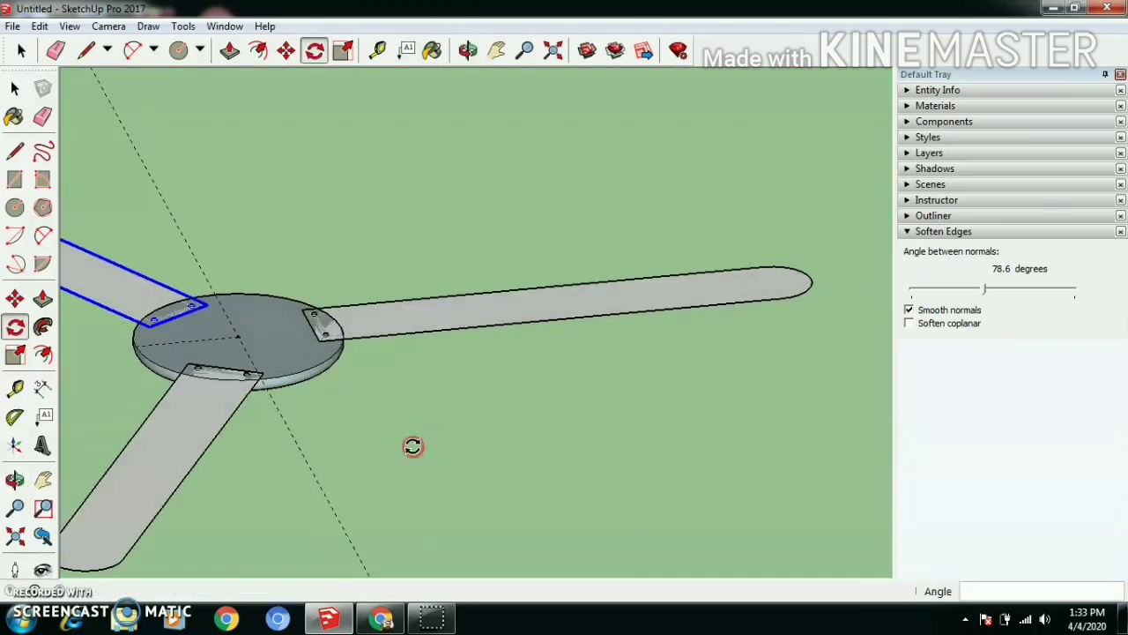
left_click(40, 26)
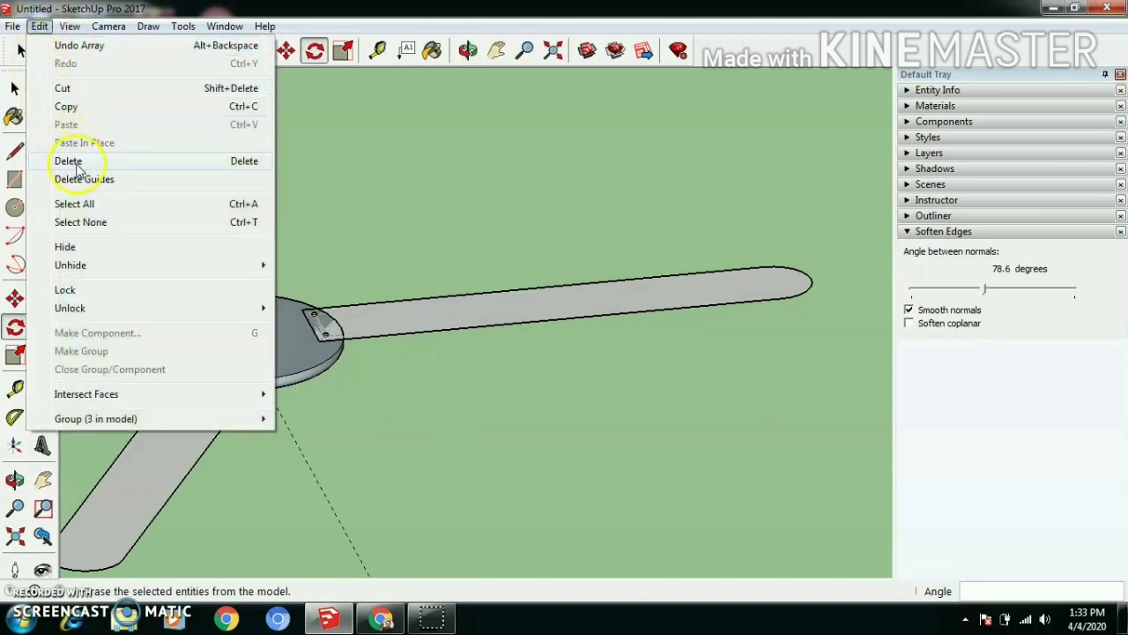
left_click(429, 192)
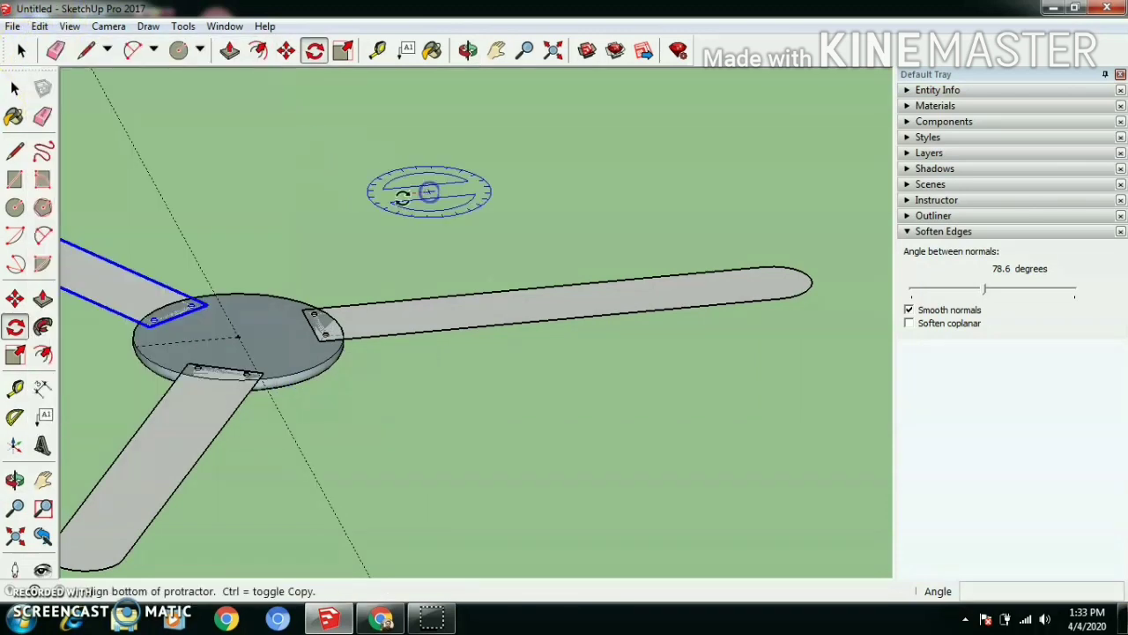
left_click(24, 51)
left_click(336, 250)
middle_click_drag(390, 268, 256, 385)
scroll(255, 385, "down", 5)
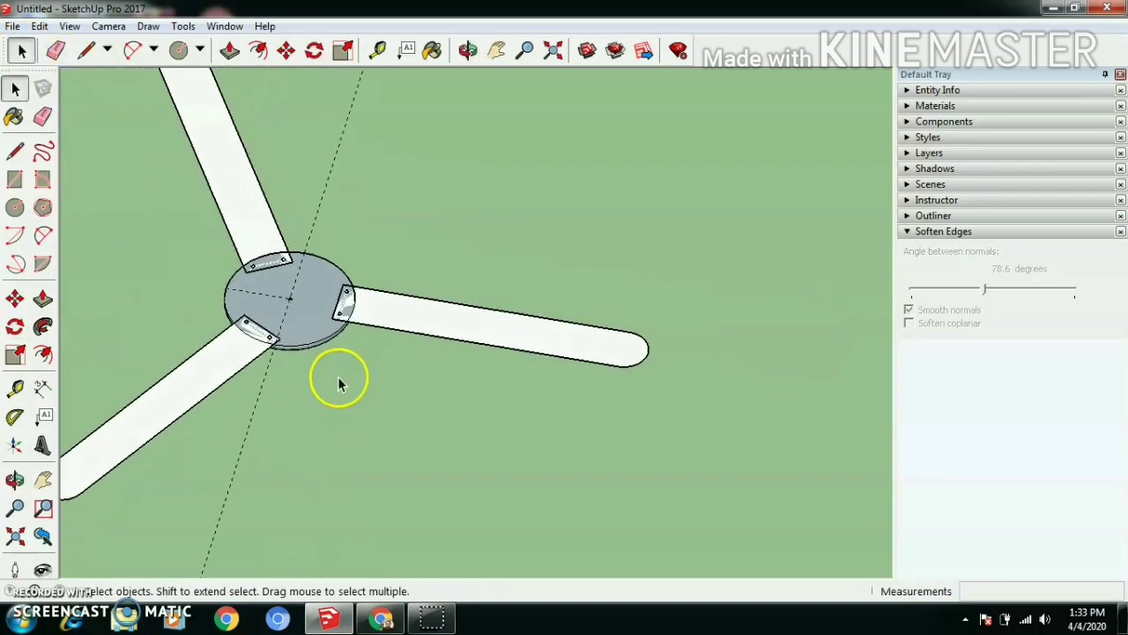
scroll(436, 300, "up", 5)
scroll(251, 298, "up", 2)
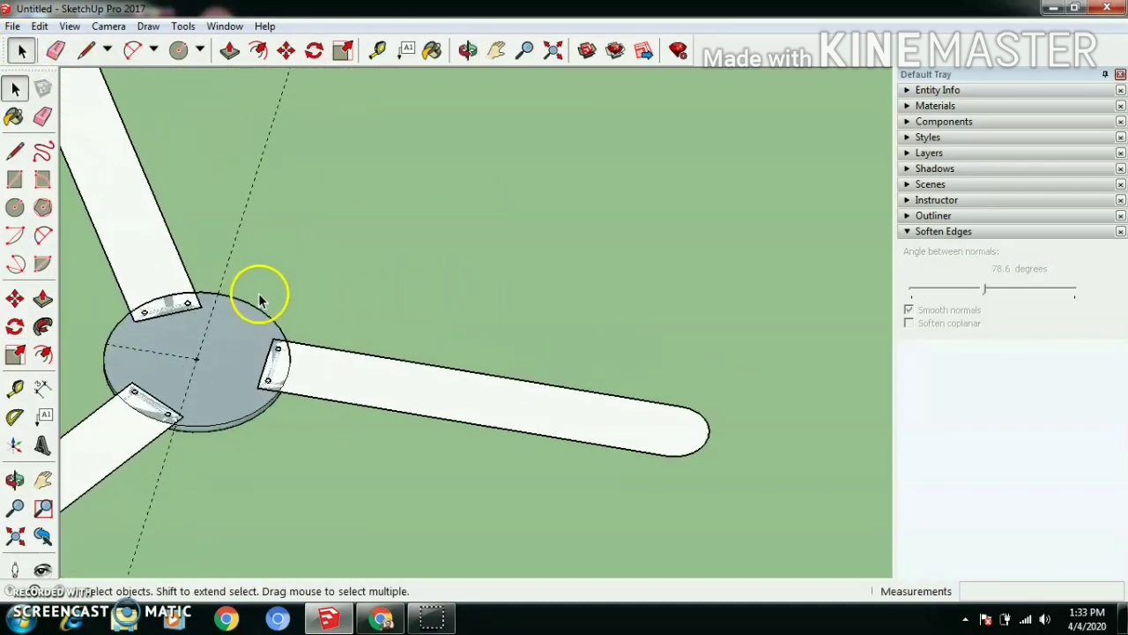
Draw a circle of radius .5 at the hub centre.
left_click(200, 49)
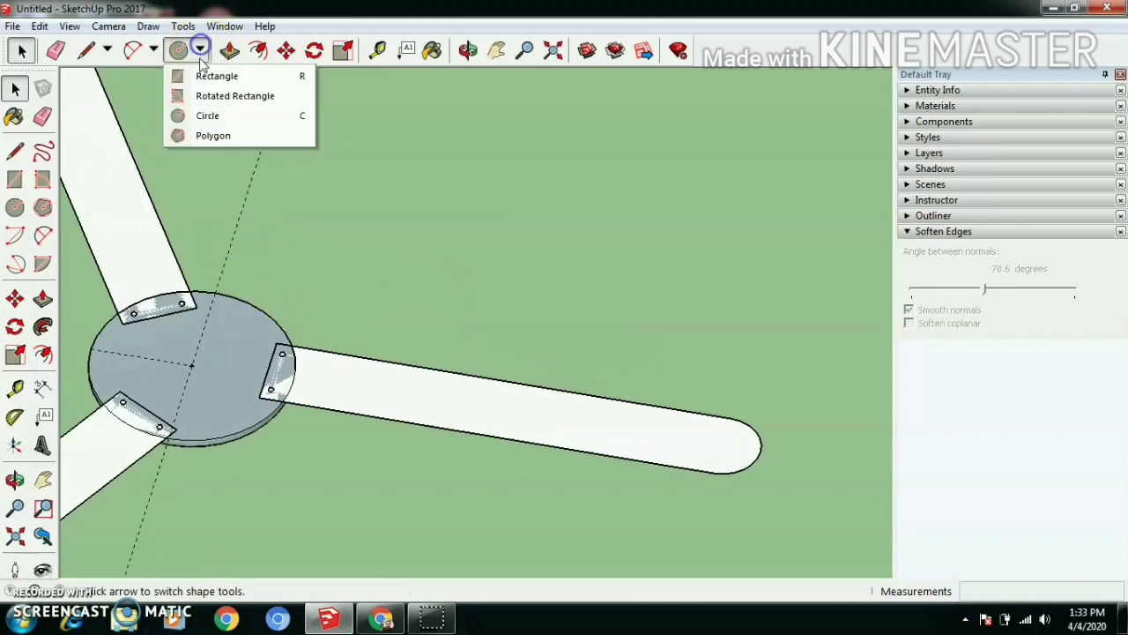
left_click(179, 121)
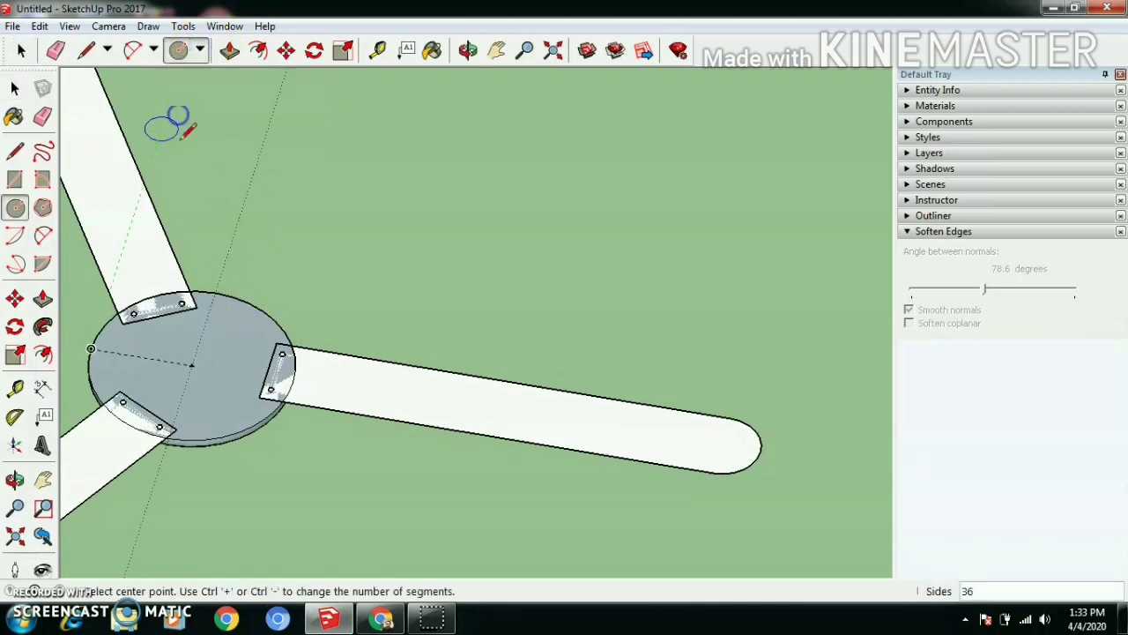
left_click(192, 365)
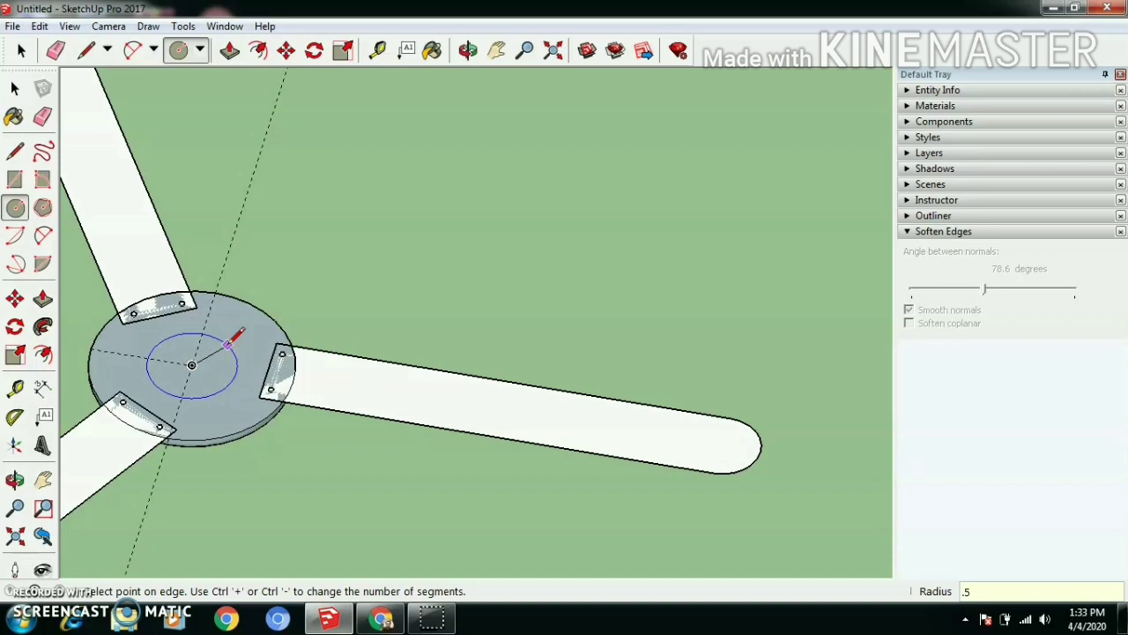
key("Return")
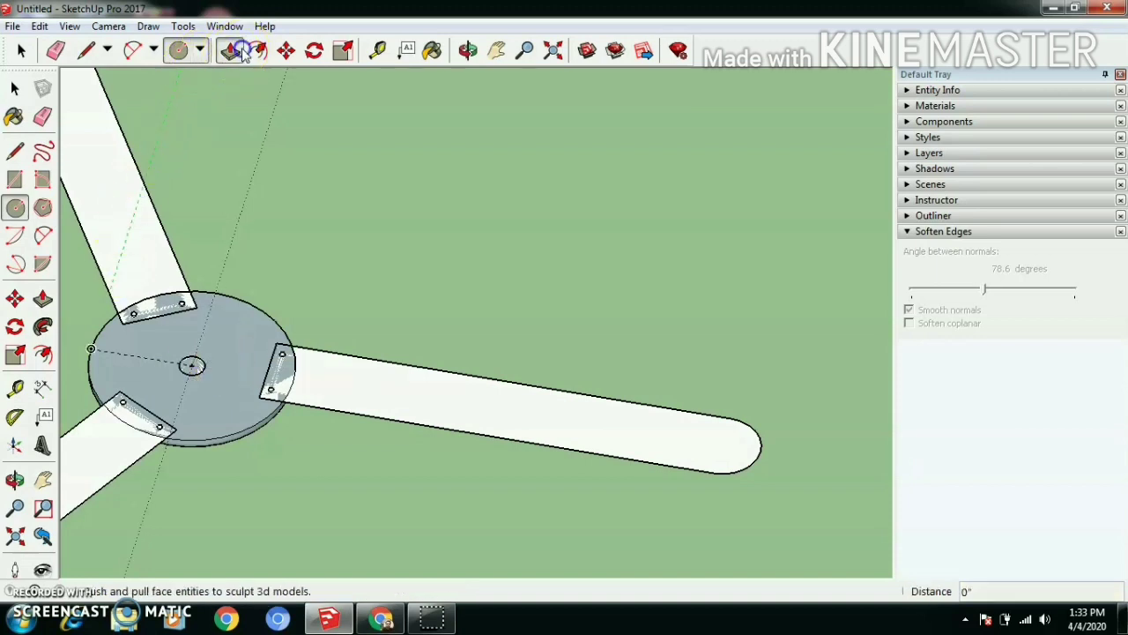
Push/pull the small circle up 1' 6" into the pole.
left_click(229, 50)
scroll(196, 370, "up", 2)
scroll(195, 370, "up", 2)
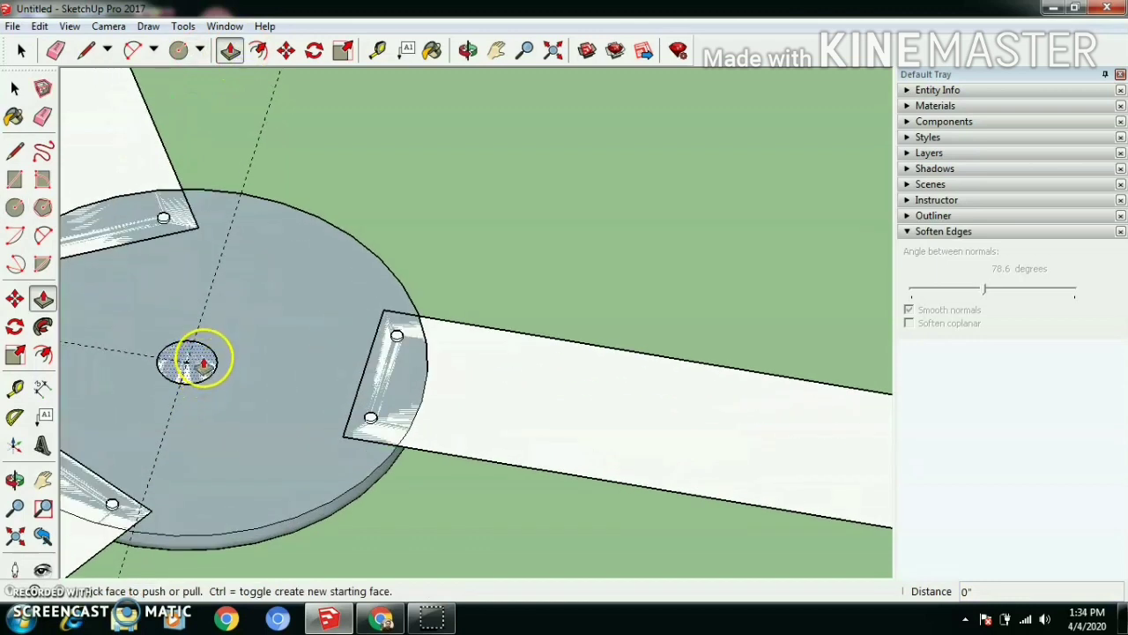
left_click_drag(203, 361, 220, 216)
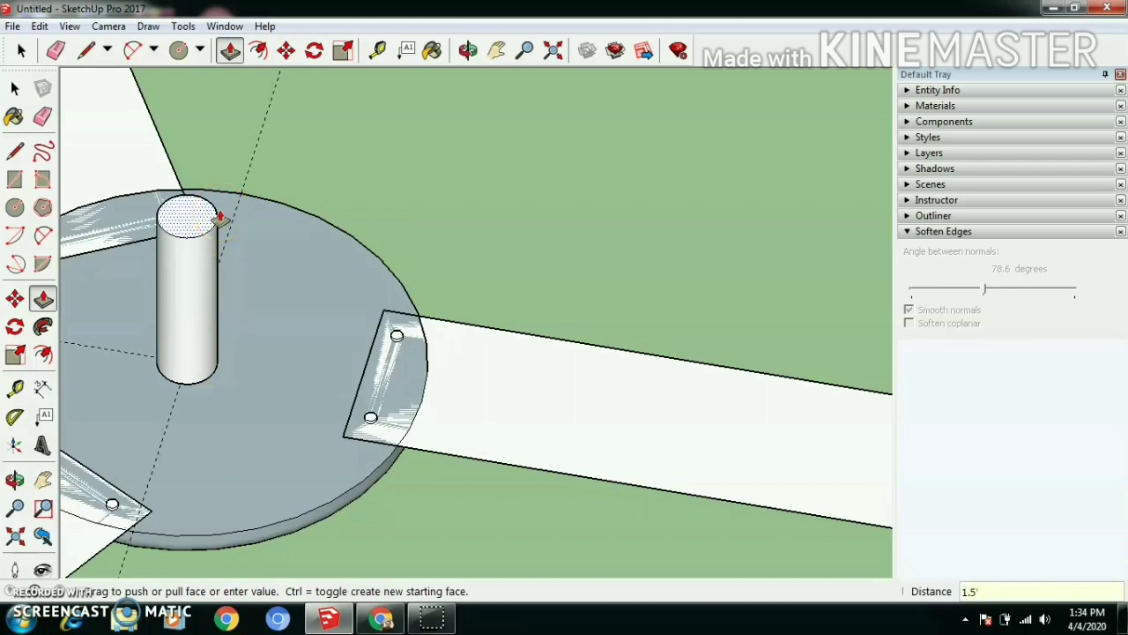
key("Return")
scroll(220, 216, "down", 5)
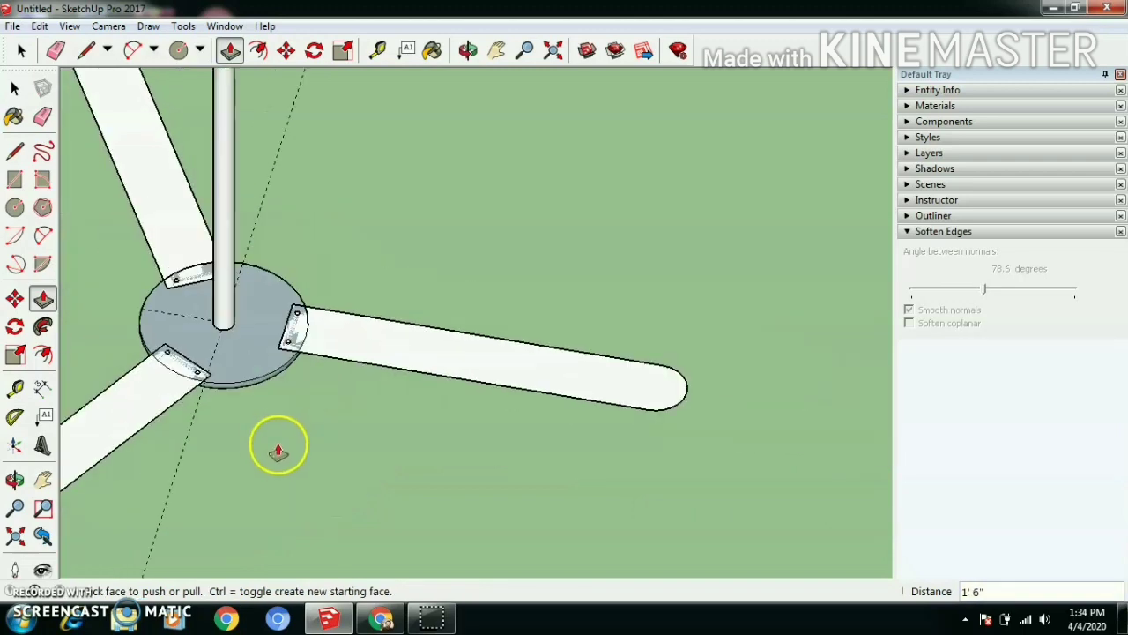
scroll(226, 323, "up", 5)
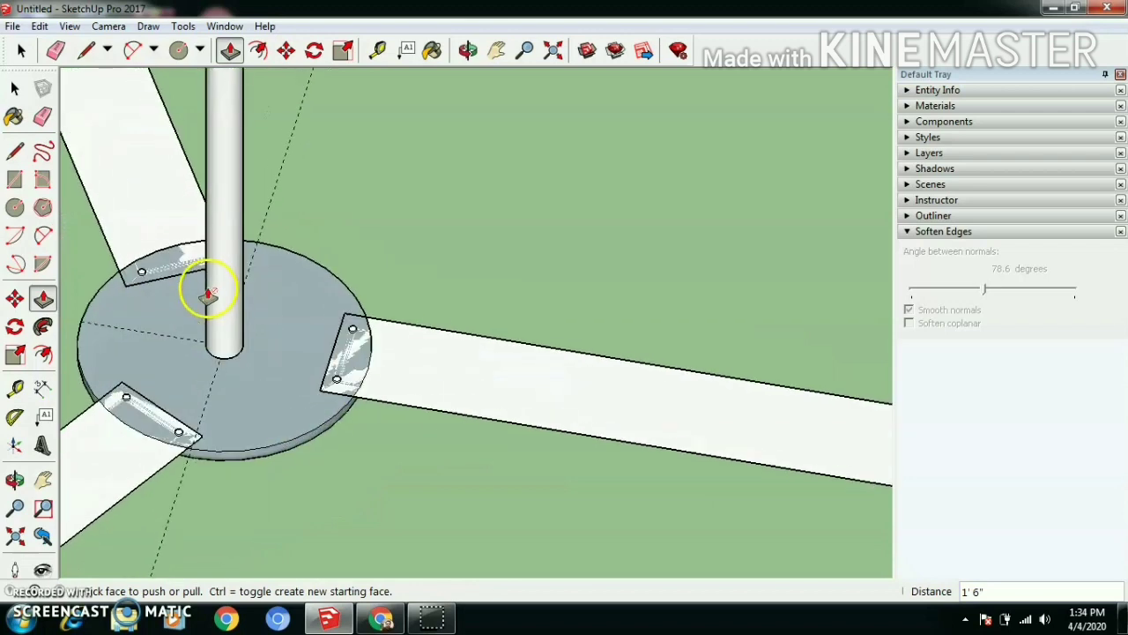
Select the whole pole and make it a group.
left_click(14, 88)
left_click(227, 255)
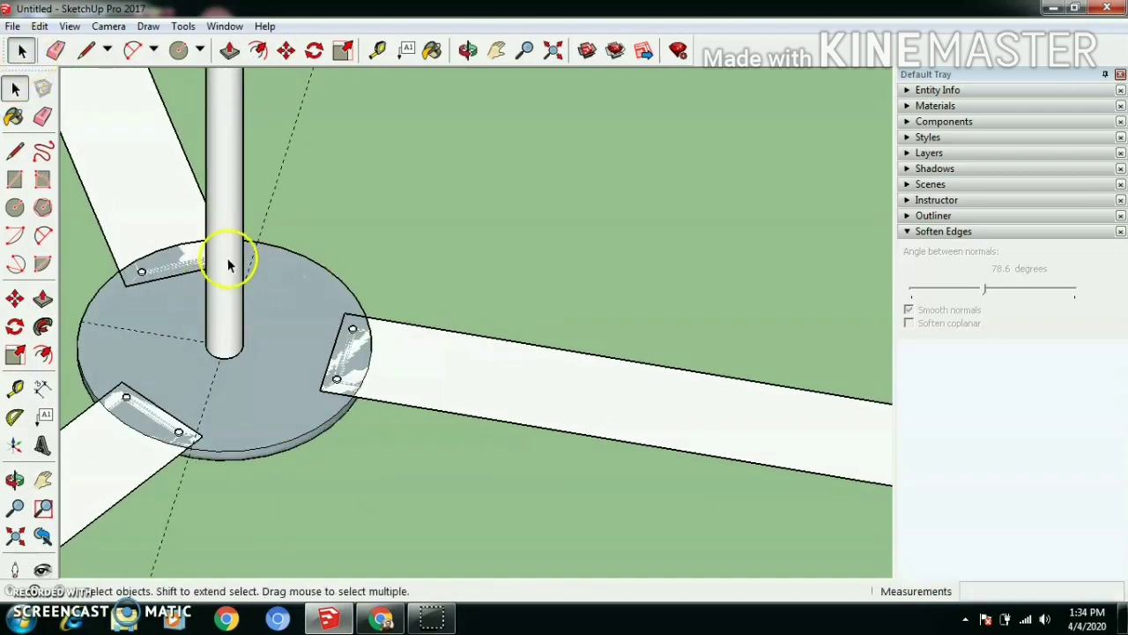
left_click(226, 258)
right_click(227, 259)
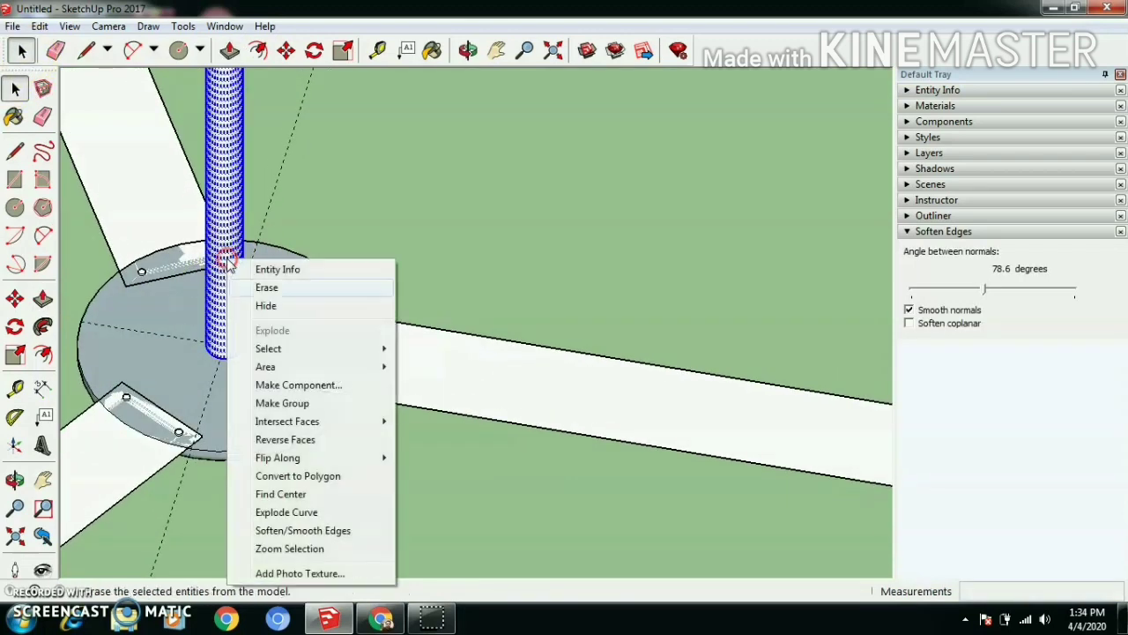
left_click(266, 403)
left_click(458, 233)
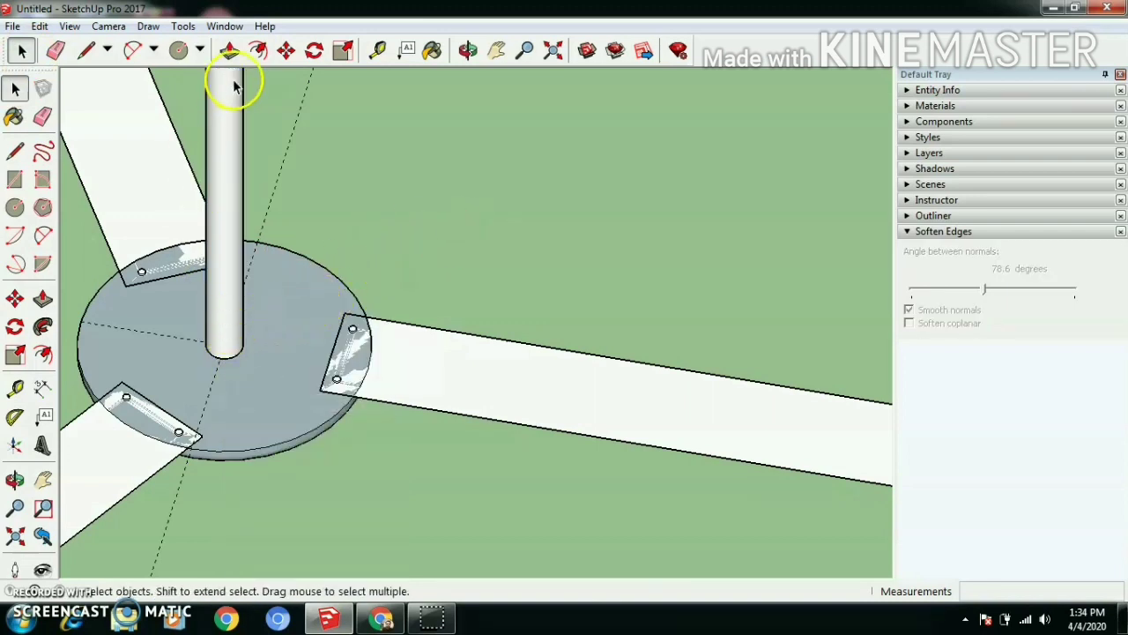
Set the face style to Wireframe.
left_click(76, 27)
mouse_move(132, 255)
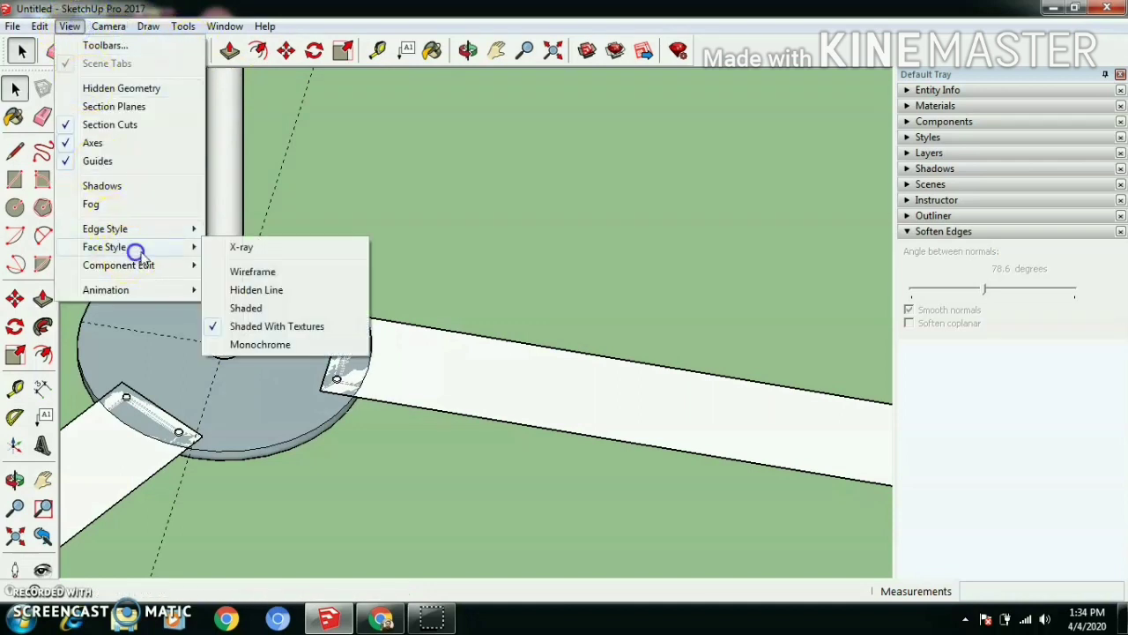
left_click(265, 272)
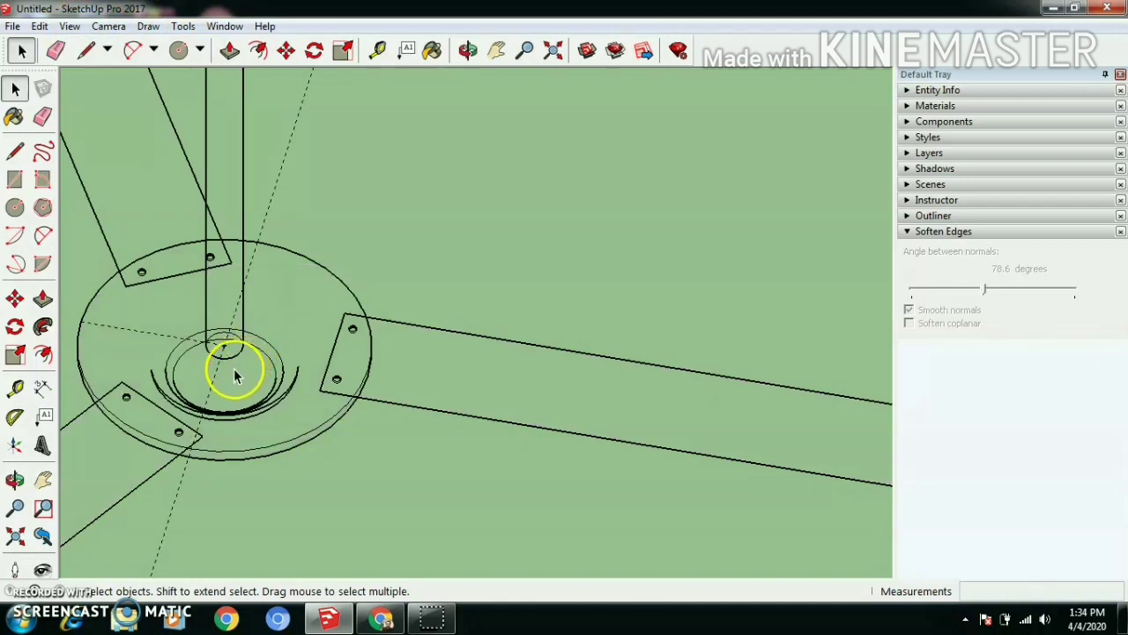
Draw a circle on the hub disc centred on the pole's base.
left_click(199, 50)
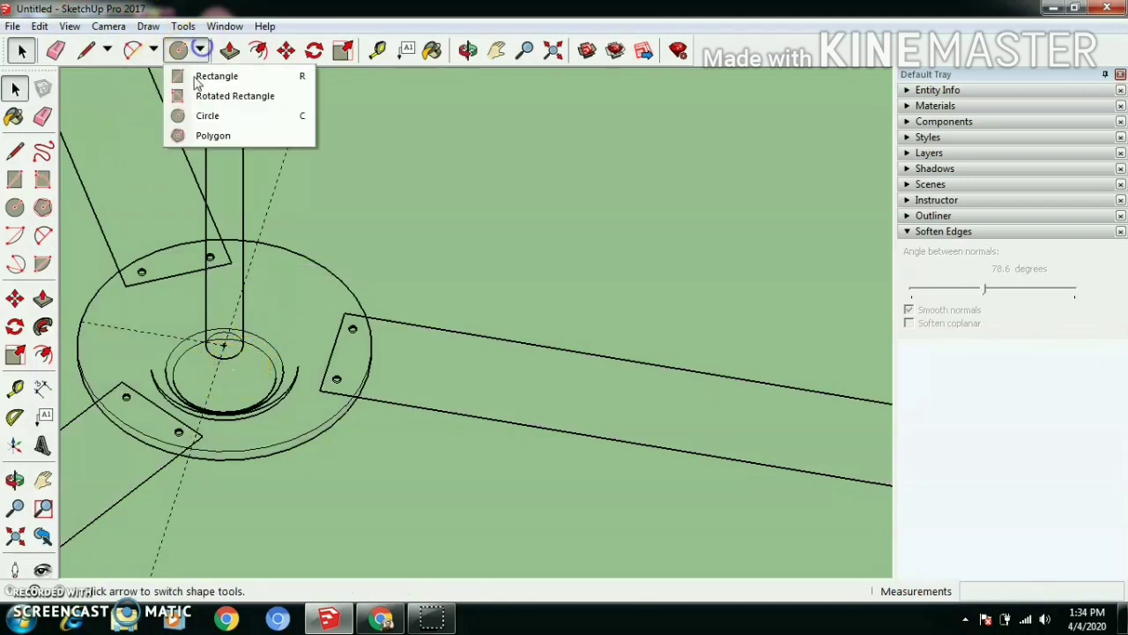
left_click(180, 120)
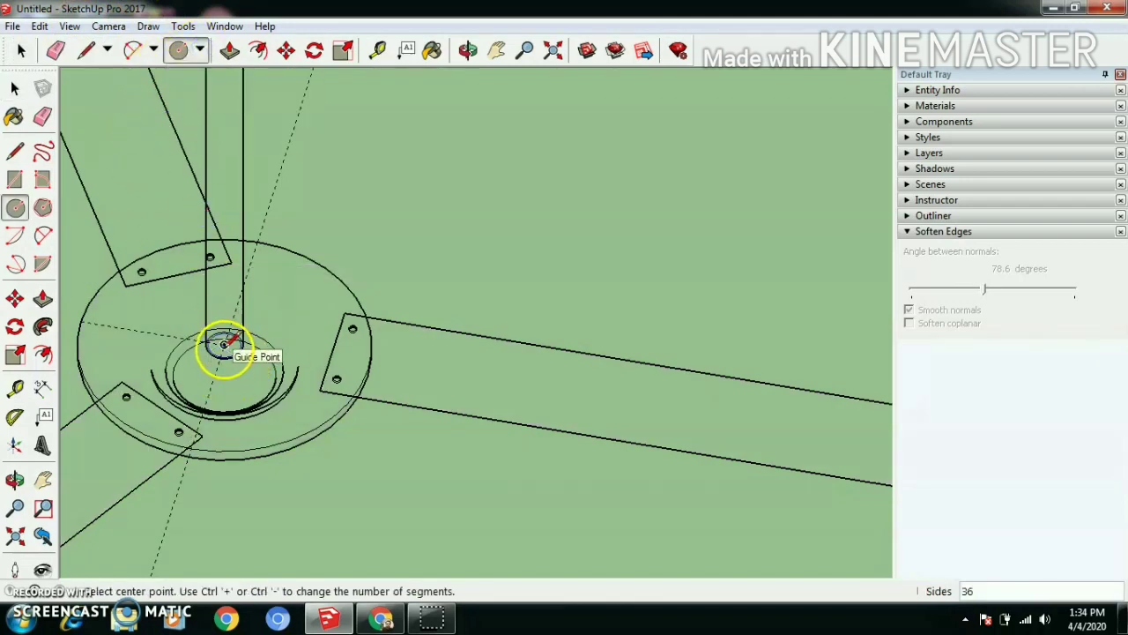
left_click(224, 344)
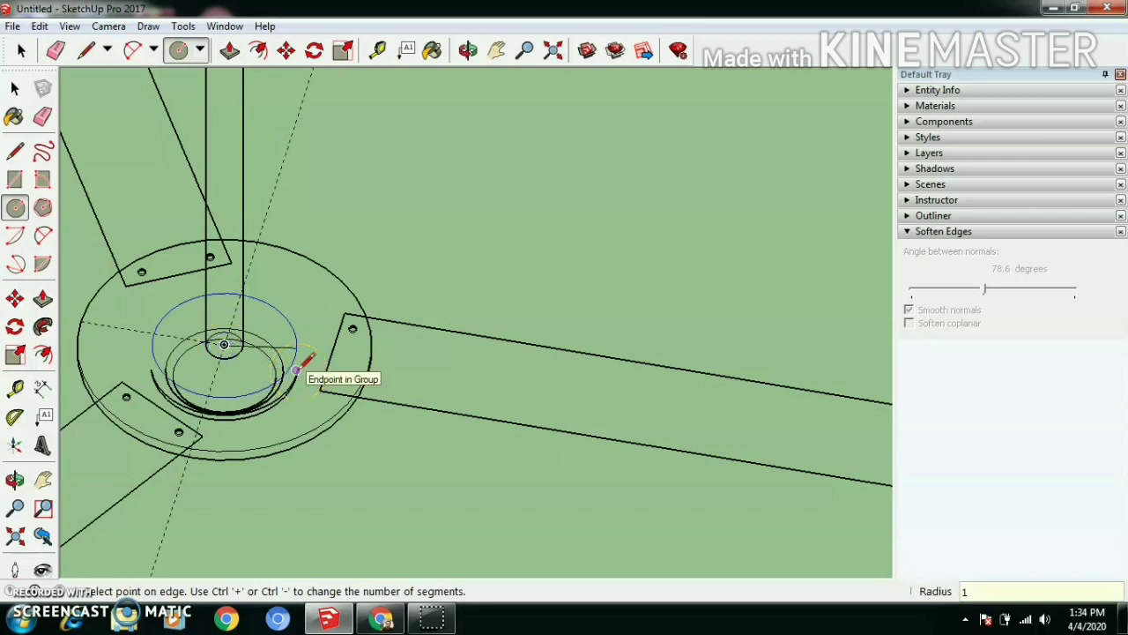
left_click(296, 370)
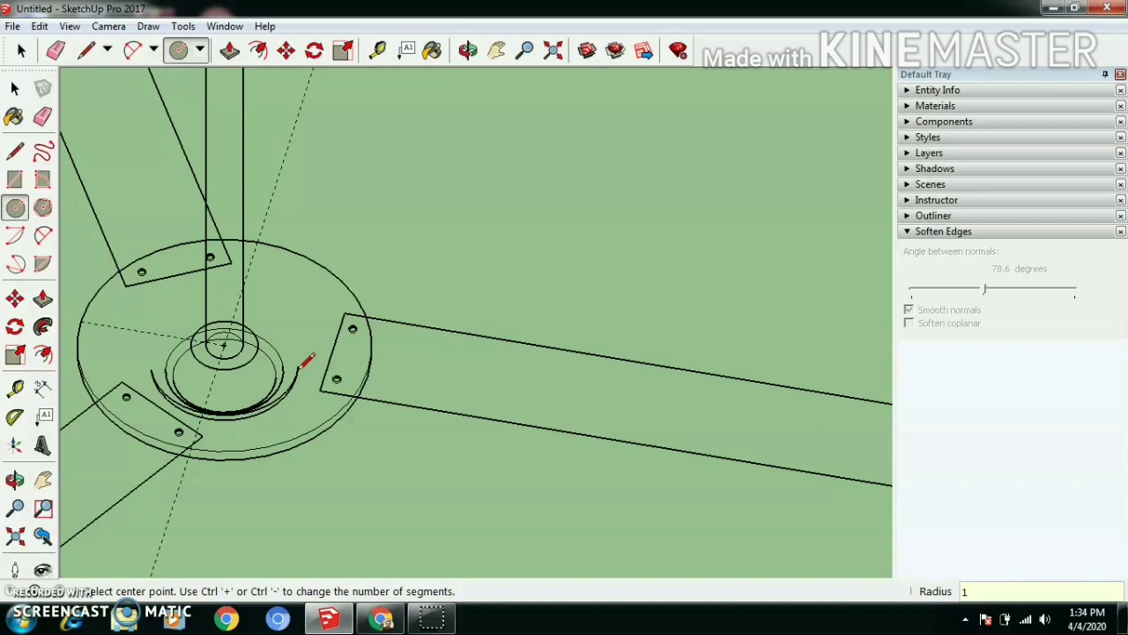
scroll(225, 357, "up", 2)
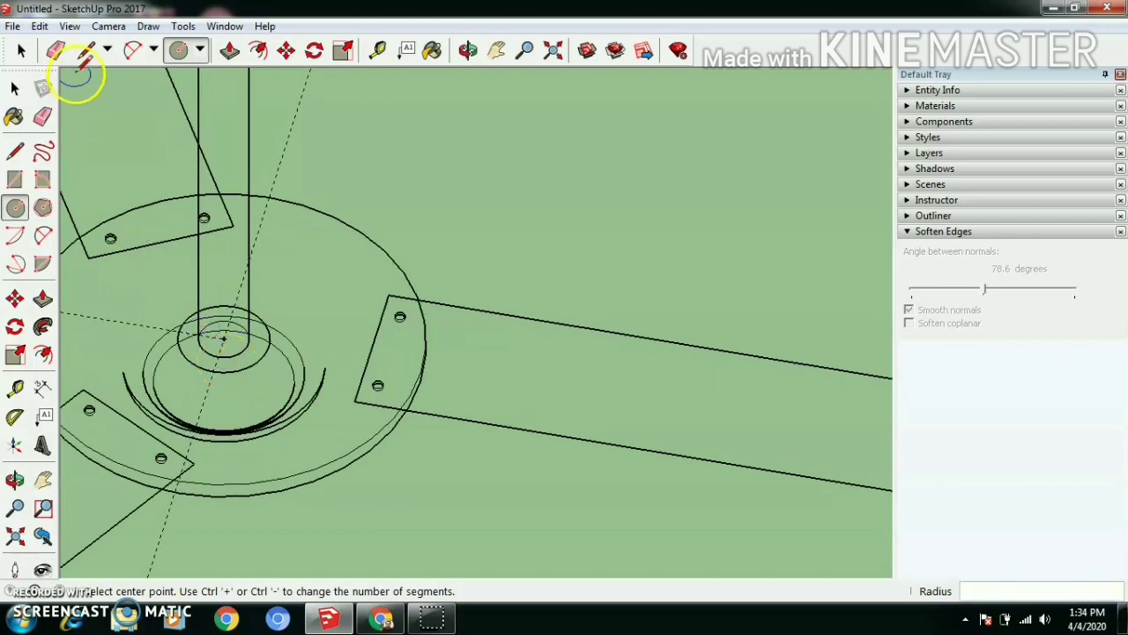
left_click(228, 51)
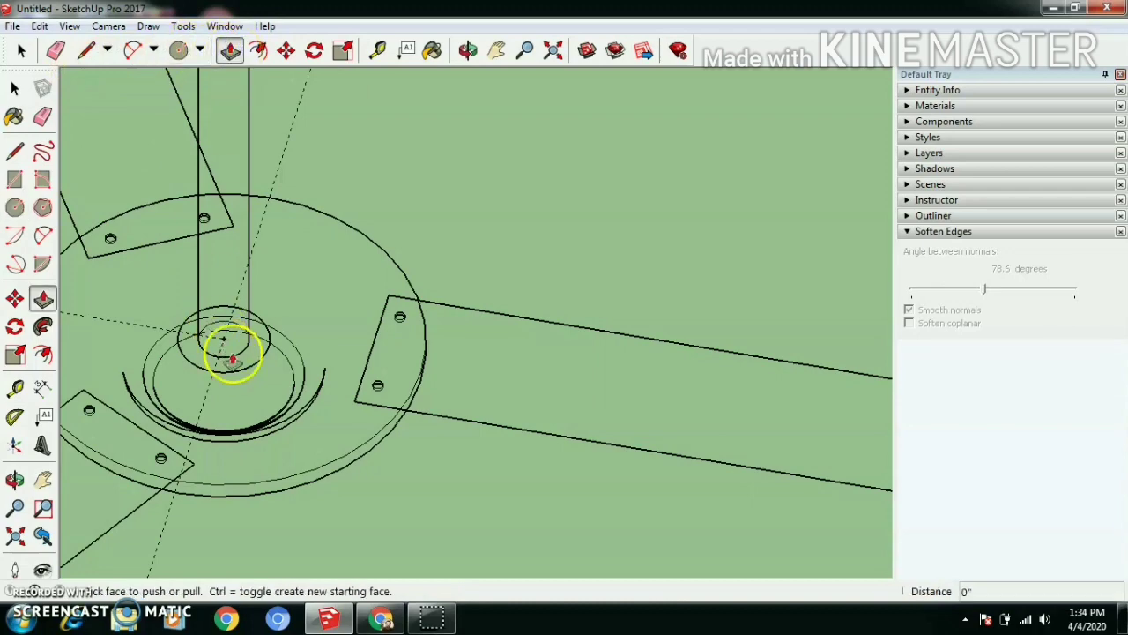
scroll(264, 333, "up", 2)
scroll(270, 329, "up", 3)
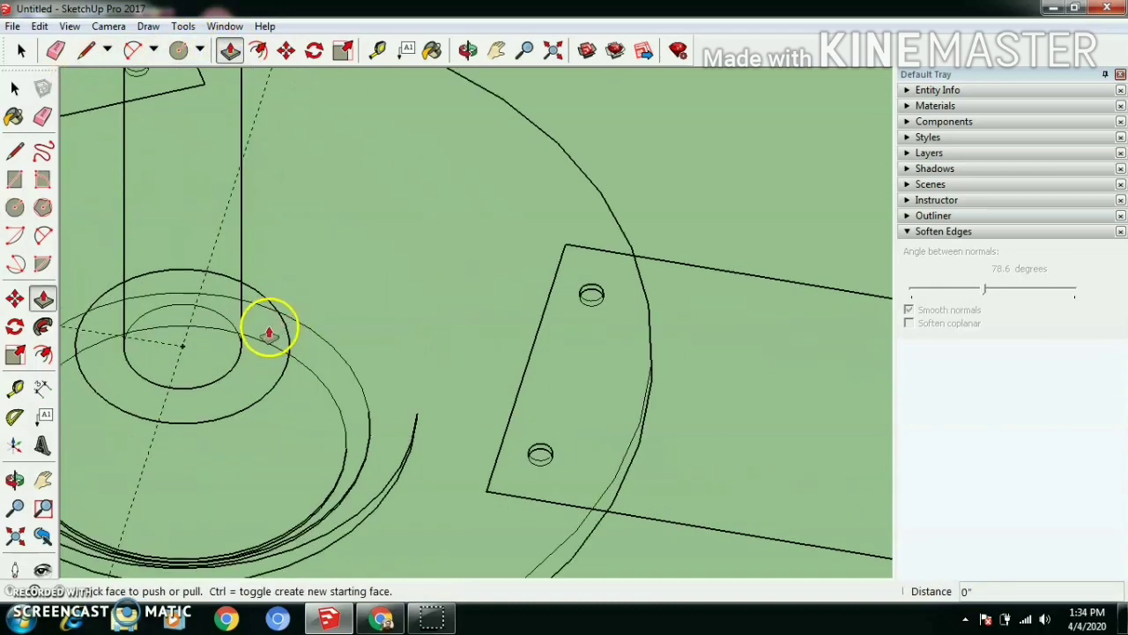
scroll(225, 411, "down", 2)
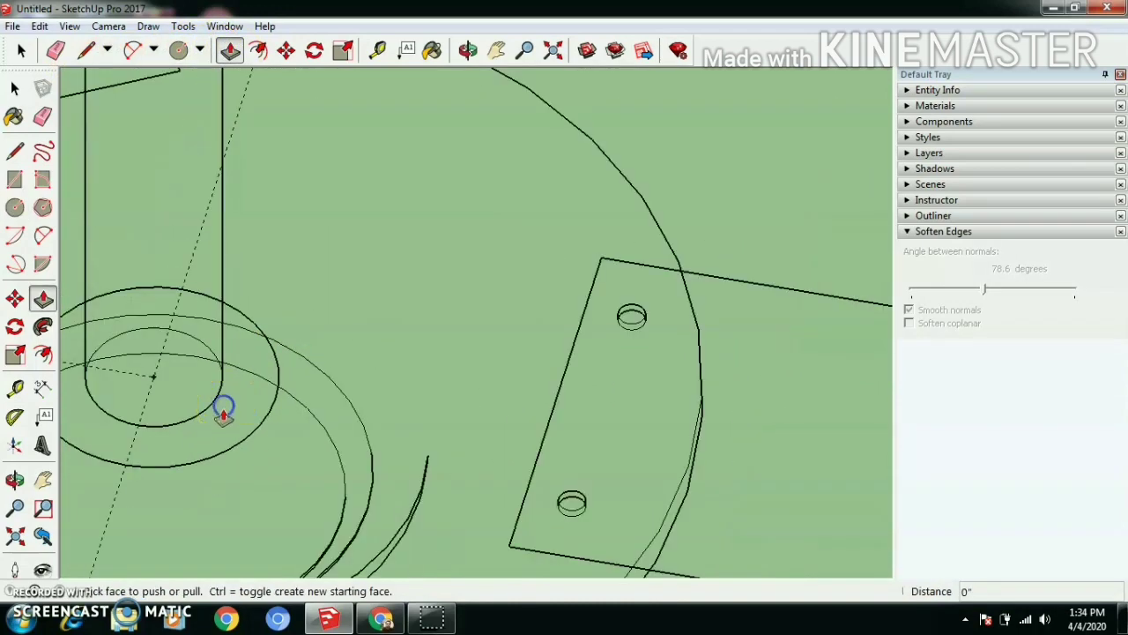
scroll(223, 410, "down", 3)
left_click(21, 52)
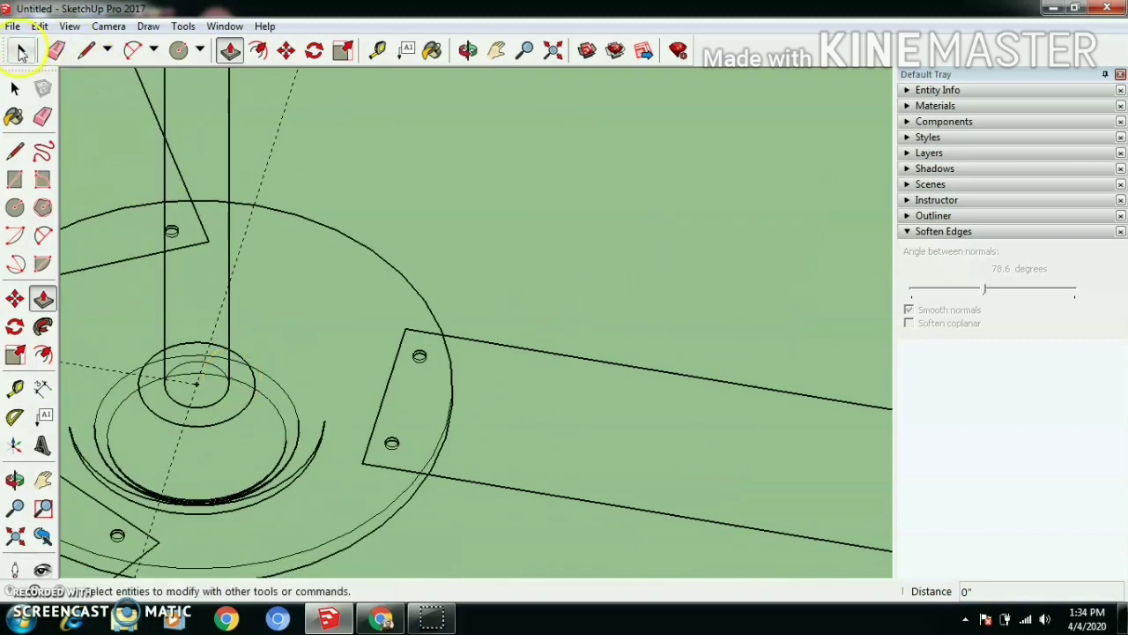
Switch the face style back to Shaded With Textures.
left_click(68, 25)
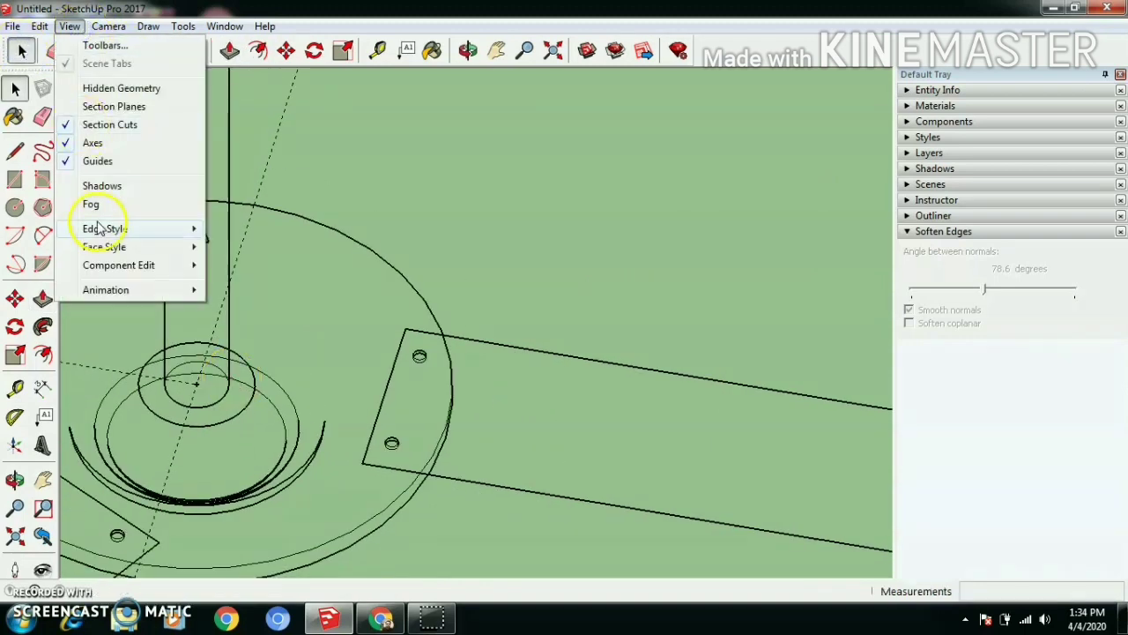
mouse_move(133, 247)
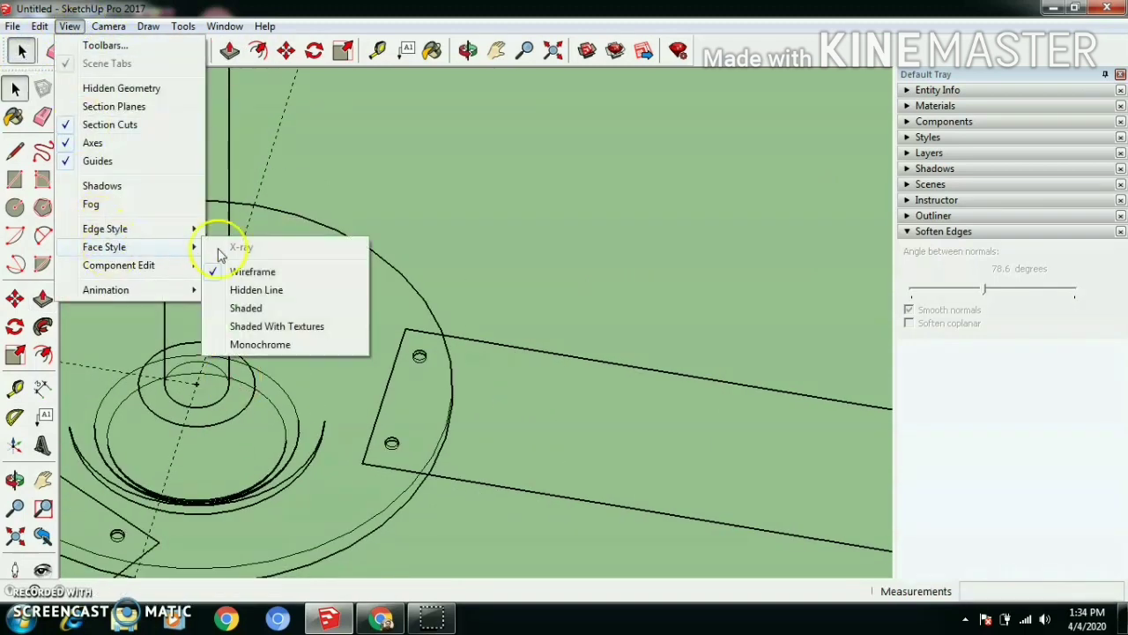
left_click(263, 327)
scroll(227, 410, "up", 3)
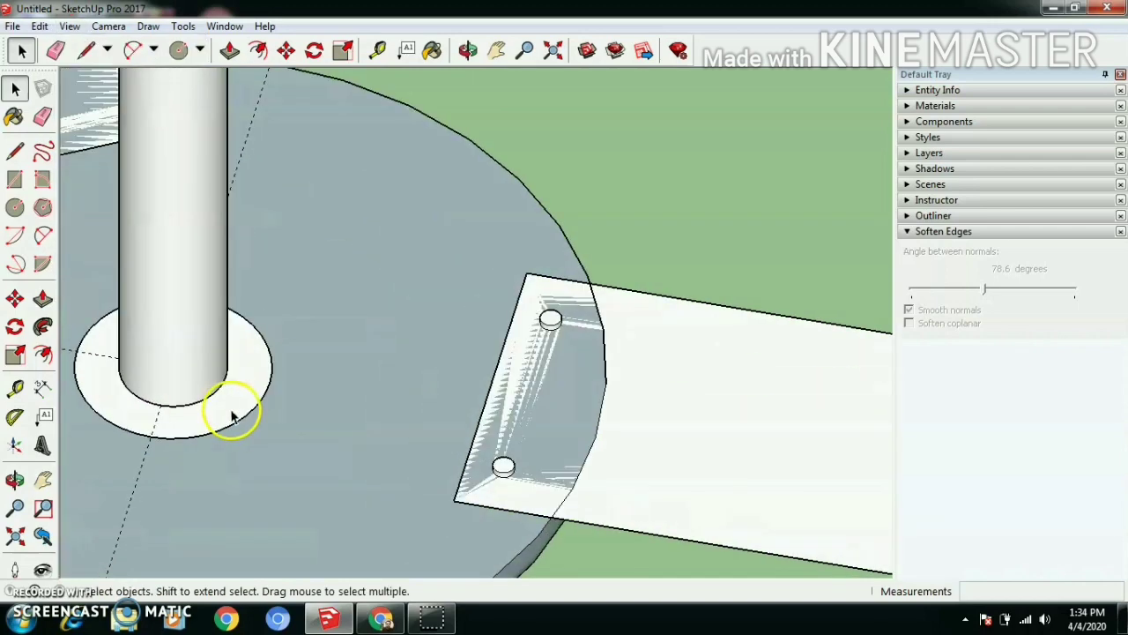
Push/Pull the ring around the pole's base upward into a short cylinder.
left_click(229, 51)
left_click_drag(235, 379, 252, 265)
mouse_move(252, 265)
middle_mouse_down()
mouse_move(235, 207)
mouse_move(259, 302)
mouse_move(154, 211)
middle_mouse_up()
scroll(244, 215, "down", 3)
key("space")
middle_click_drag(197, 280, 229, 258)
scroll(231, 255, "up", 5)
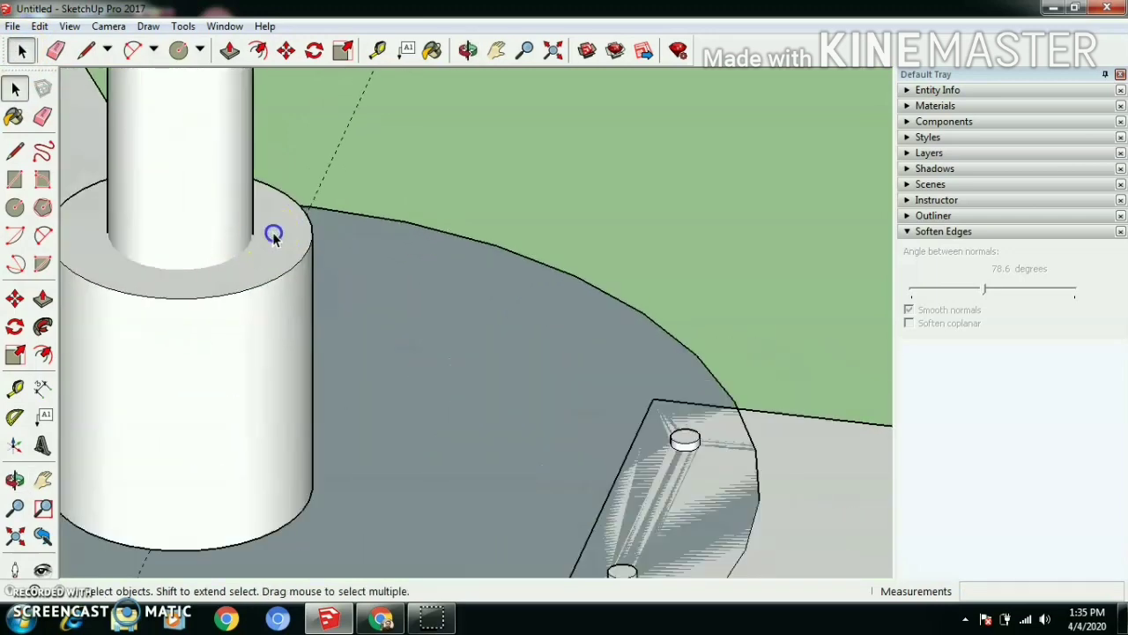
Scale the cylinder's top face inward so it tapers into a cone.
left_click(344, 50)
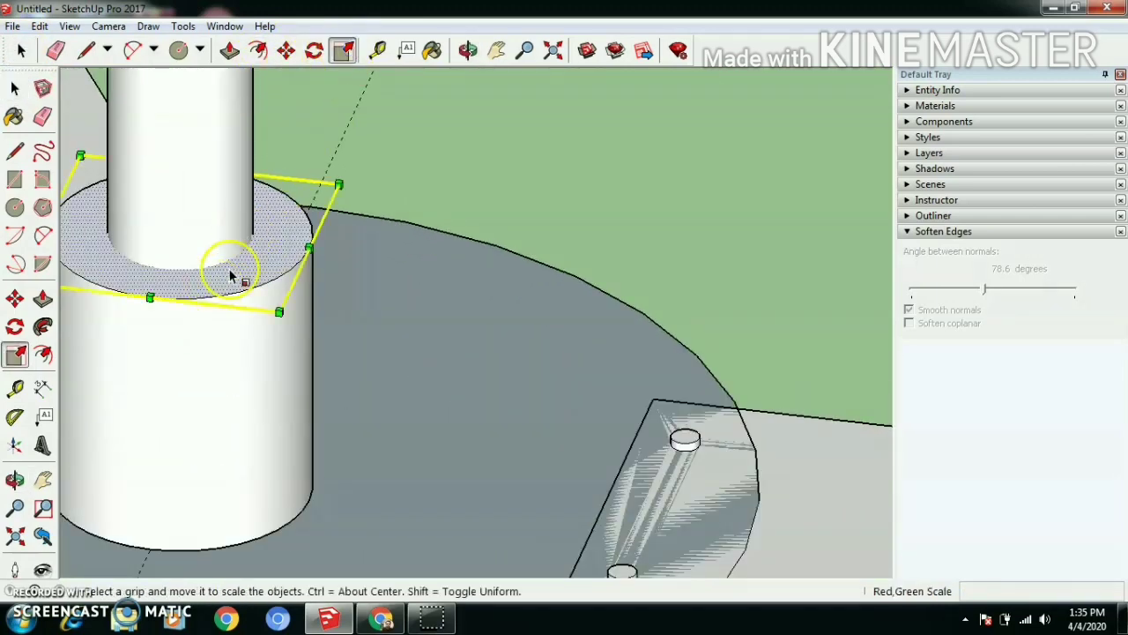
scroll(327, 189, "down", 2)
left_click_drag(336, 188, 297, 201)
scroll(297, 315, "down", 5)
scroll(297, 300, "down", 1)
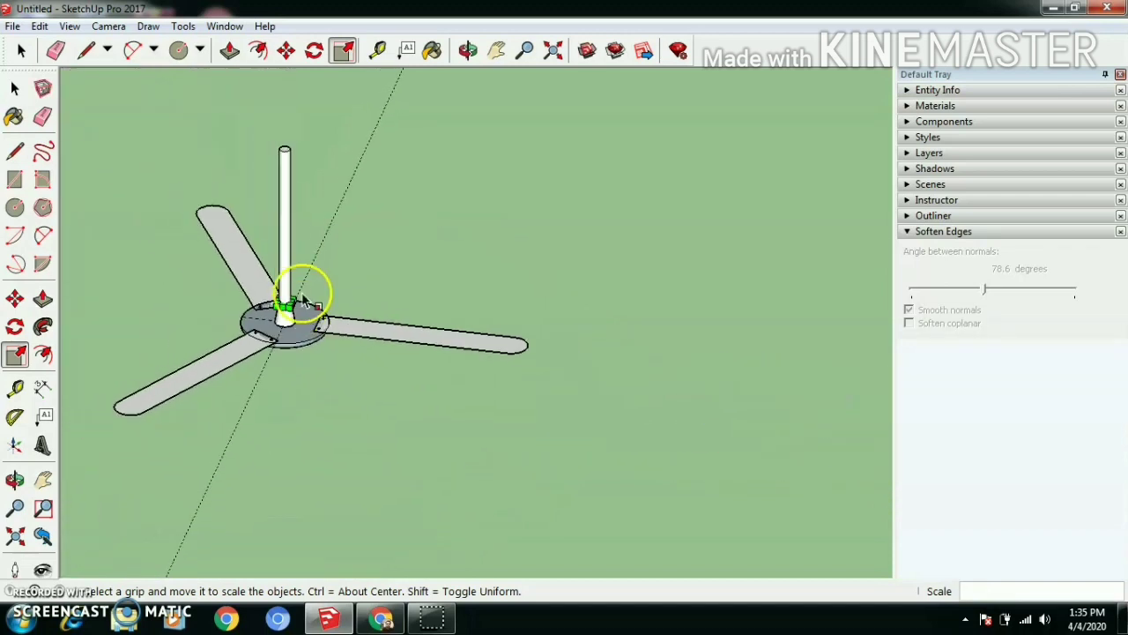
scroll(286, 296, "up", 6)
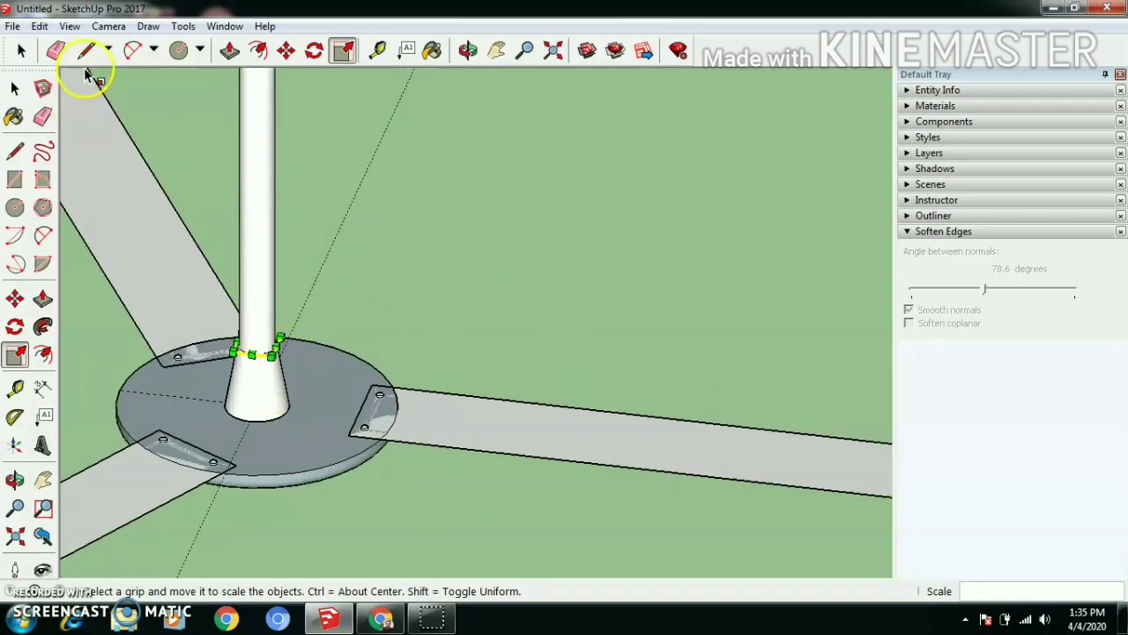
left_click(21, 50)
Select the cone geometry at the pole's base and use Make Group on it.
scroll(286, 388, "up", 2)
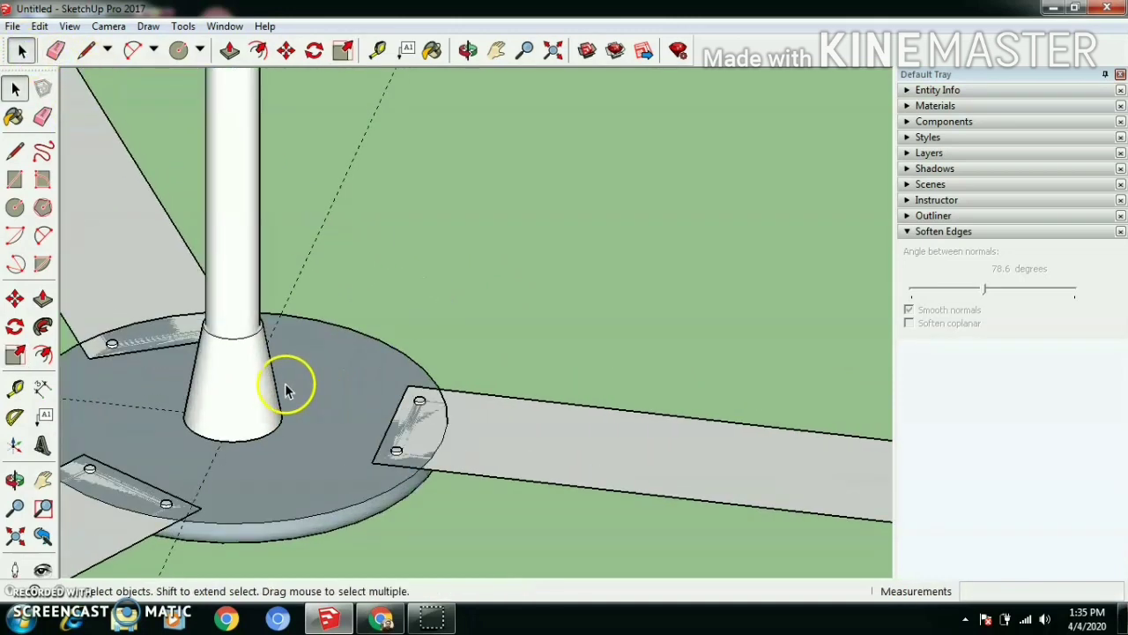
double_click(222, 398)
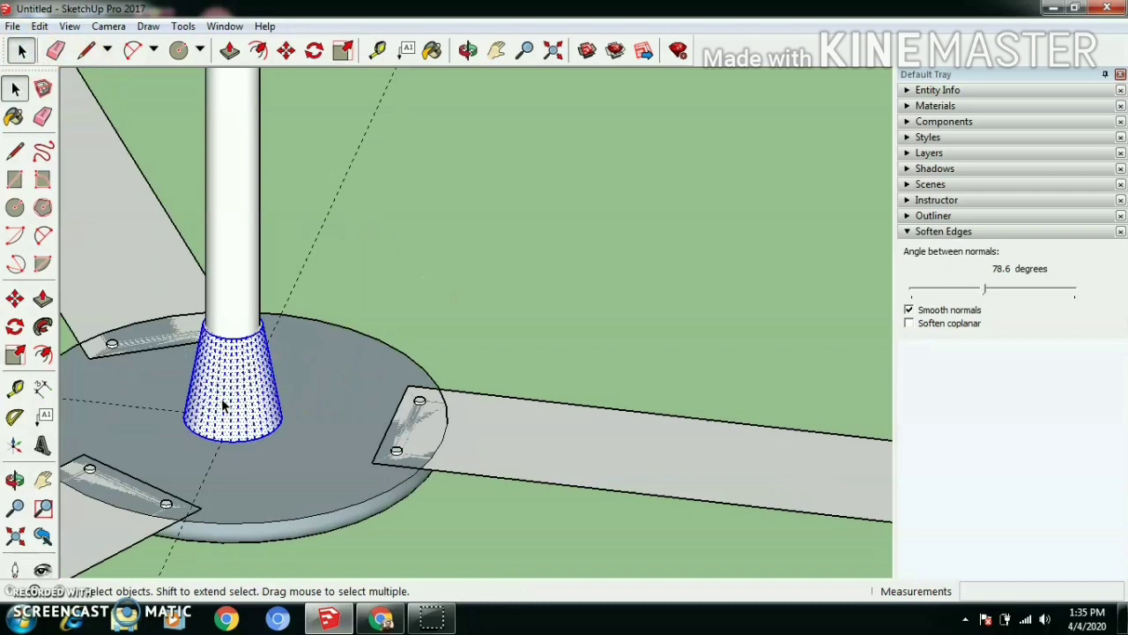
right_click(237, 331)
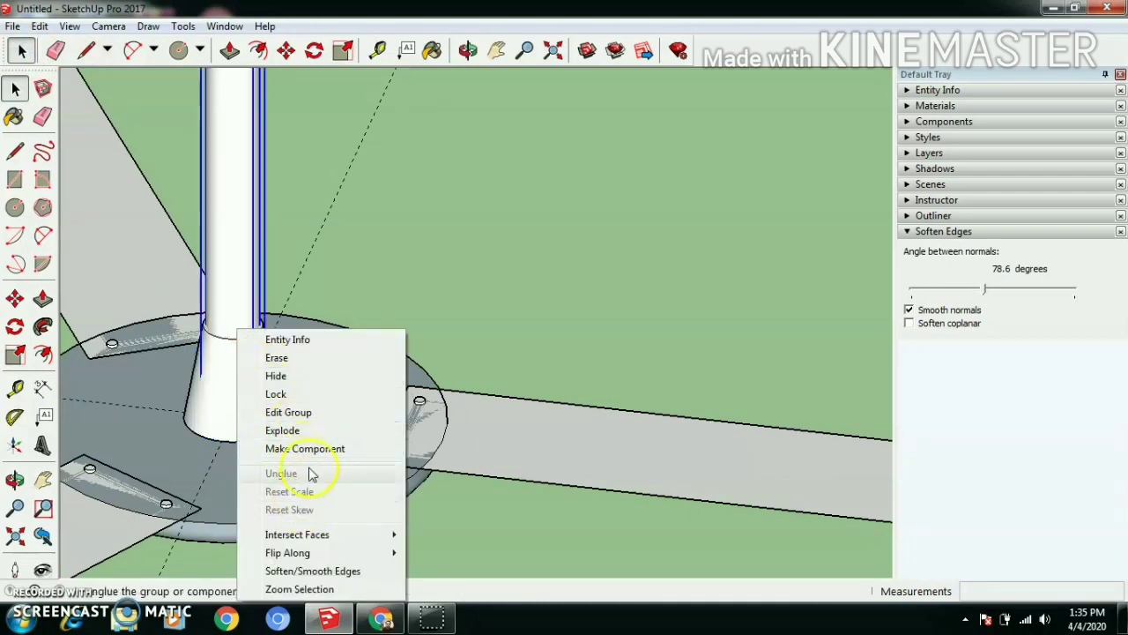
left_click(226, 351)
double_click(231, 353)
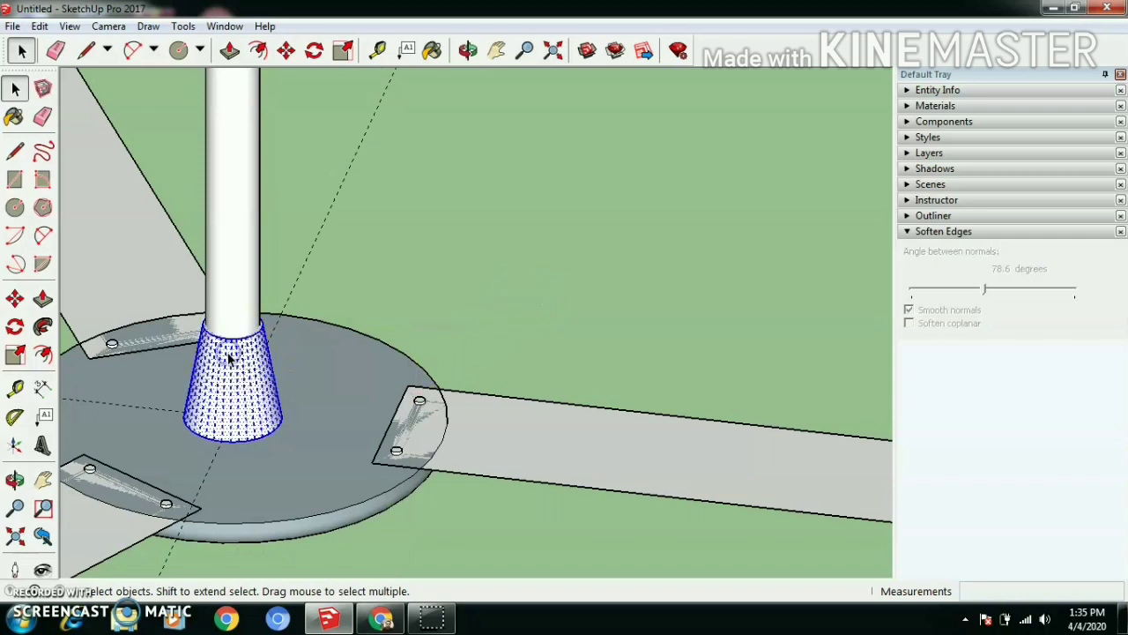
right_click(236, 340)
left_click(314, 169)
left_click(441, 267)
scroll(441, 267, "down", 3)
scroll(415, 302, "down", 4)
scroll(480, 208, "up", 5)
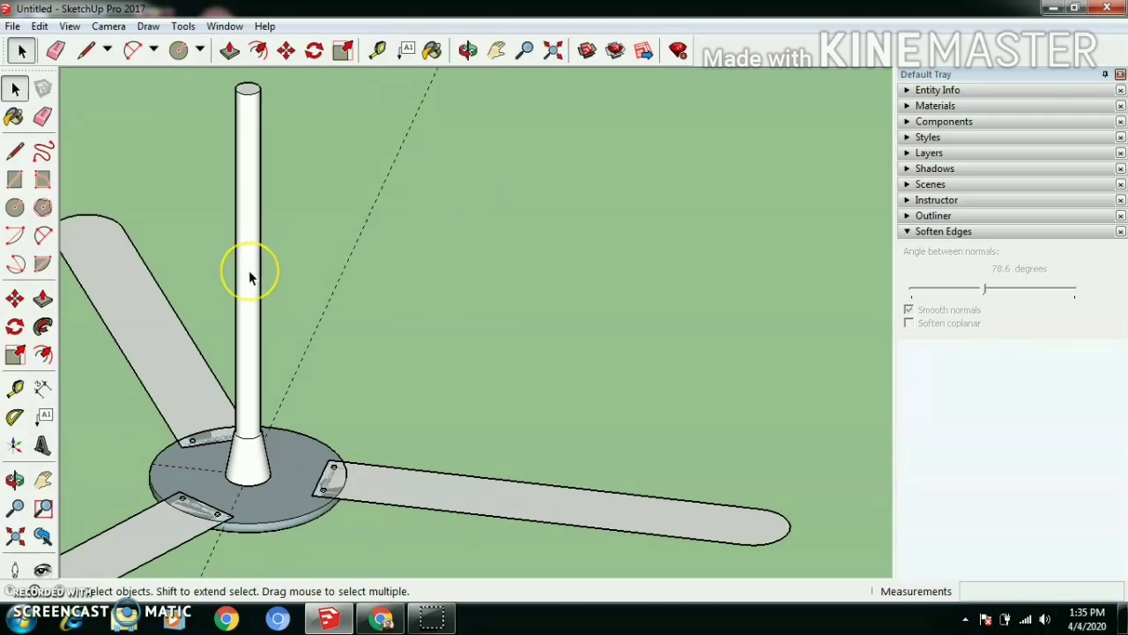
Scale the pole down from its top to about 0.72 of its height.
left_click(249, 275)
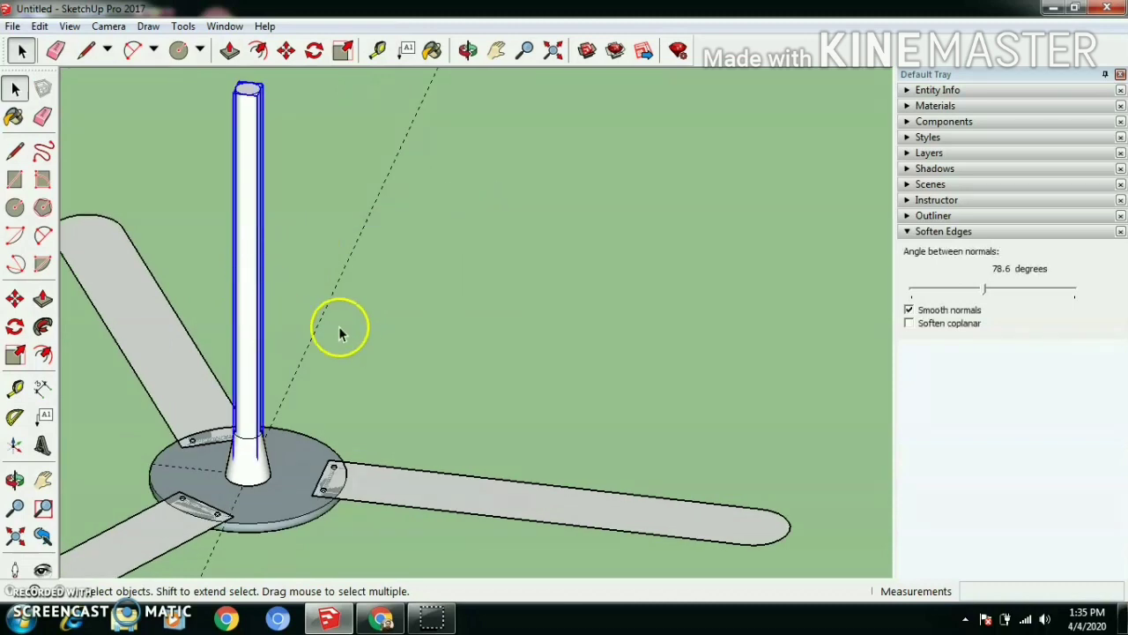
left_click(360, 417)
left_click(249, 257)
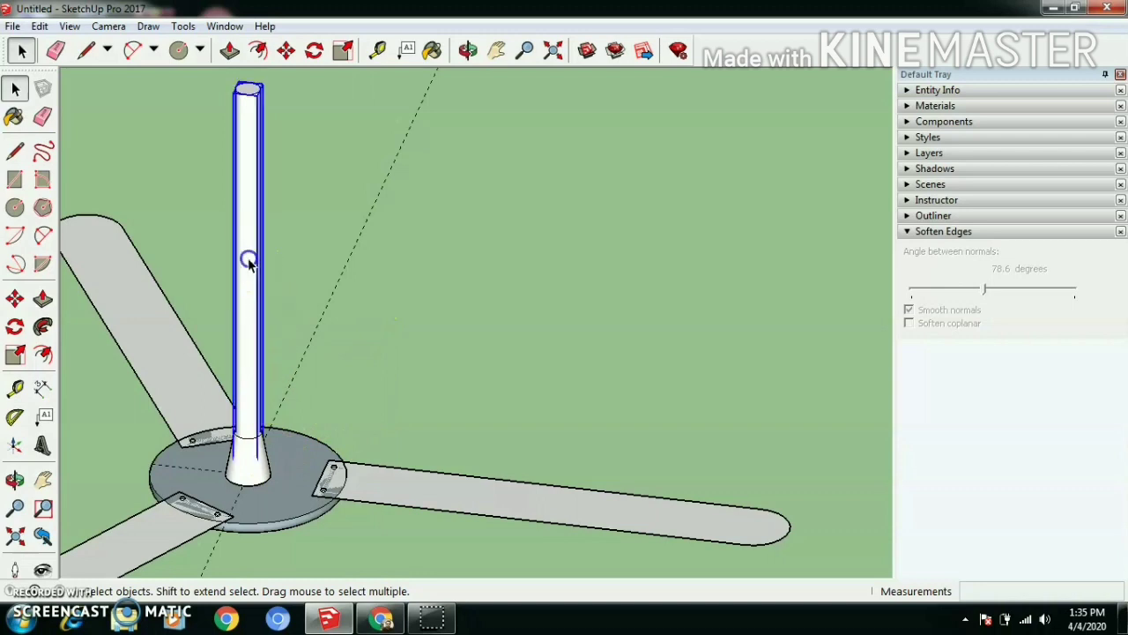
left_click(342, 52)
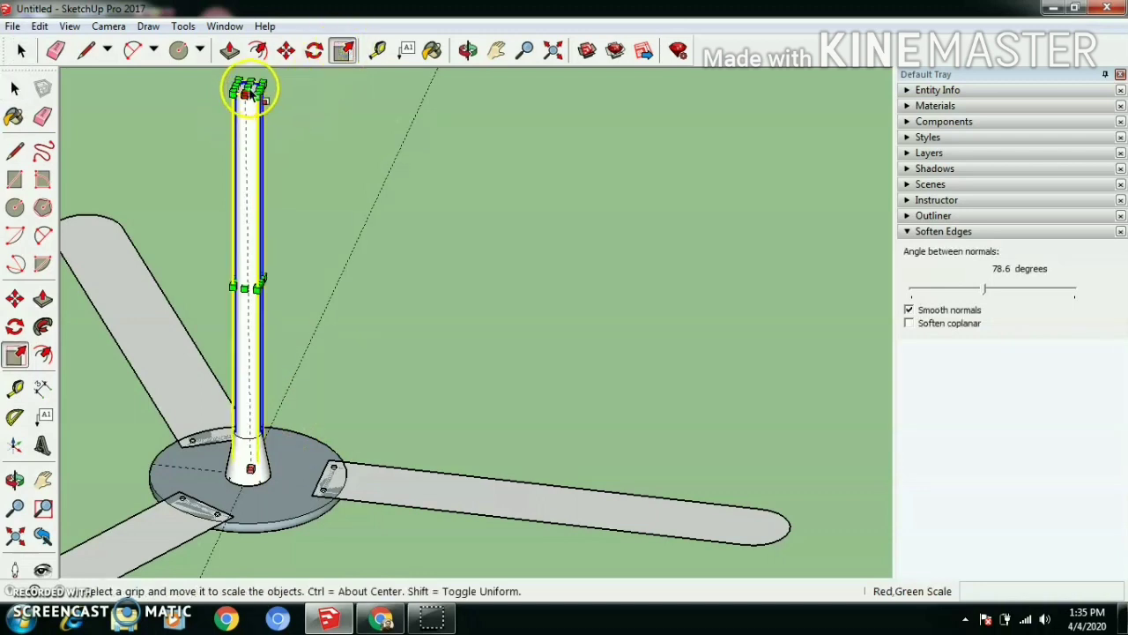
left_click_drag(249, 91, 244, 197)
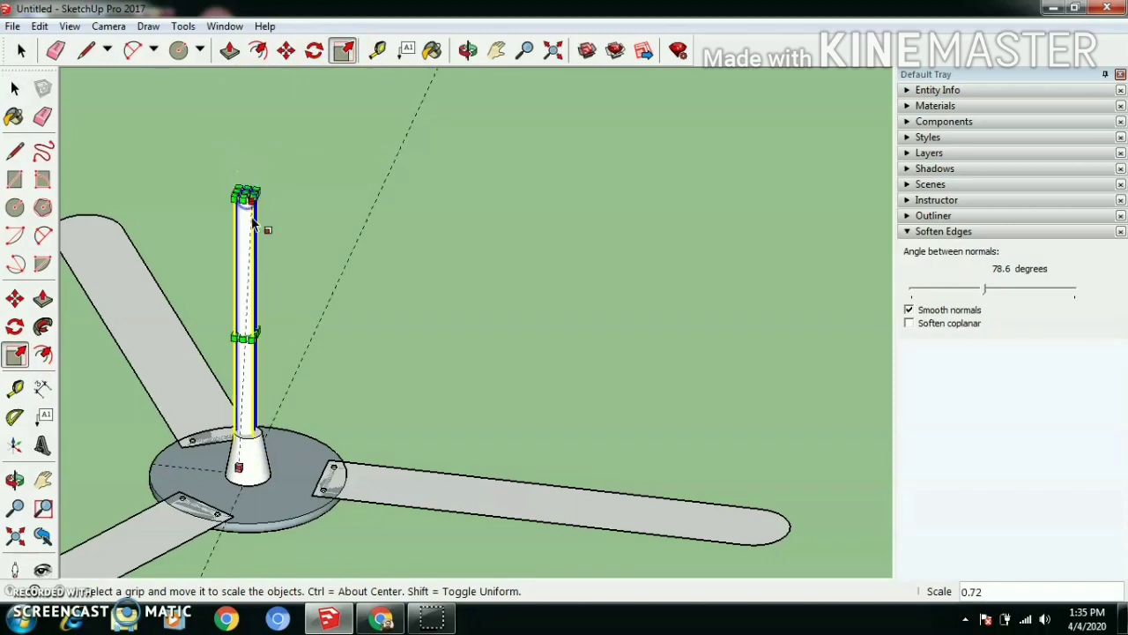
middle_click_drag(282, 247, 323, 276)
Drag a side grip to make the pole narrower.
scroll(297, 339, "up", 2)
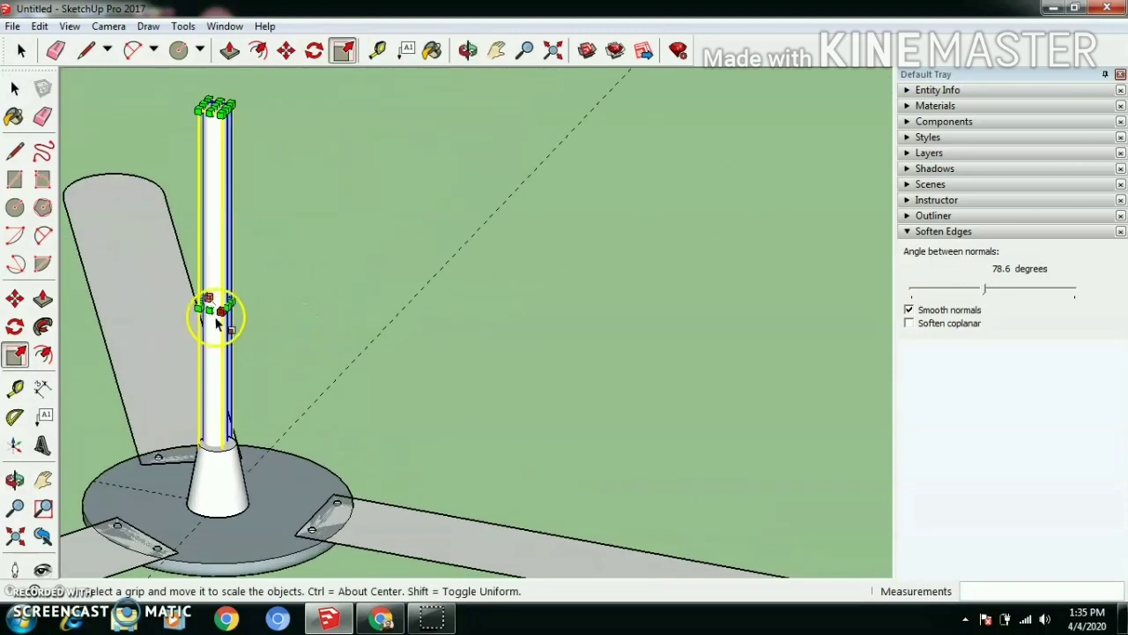
scroll(208, 310, "up", 4)
left_click_drag(186, 301, 196, 299)
middle_click_drag(221, 335, 309, 345)
scroll(309, 345, "down", 5)
Deselect the pole and select the tapered collar at its base.
left_click(21, 50)
left_click(344, 320)
scroll(297, 467, "up", 3)
left_click(253, 454)
scroll(254, 454, "down", 2)
scroll(258, 424, "up", 2)
Copy the collar with Ctrl-Move up to near the top of the pole.
left_click(286, 51)
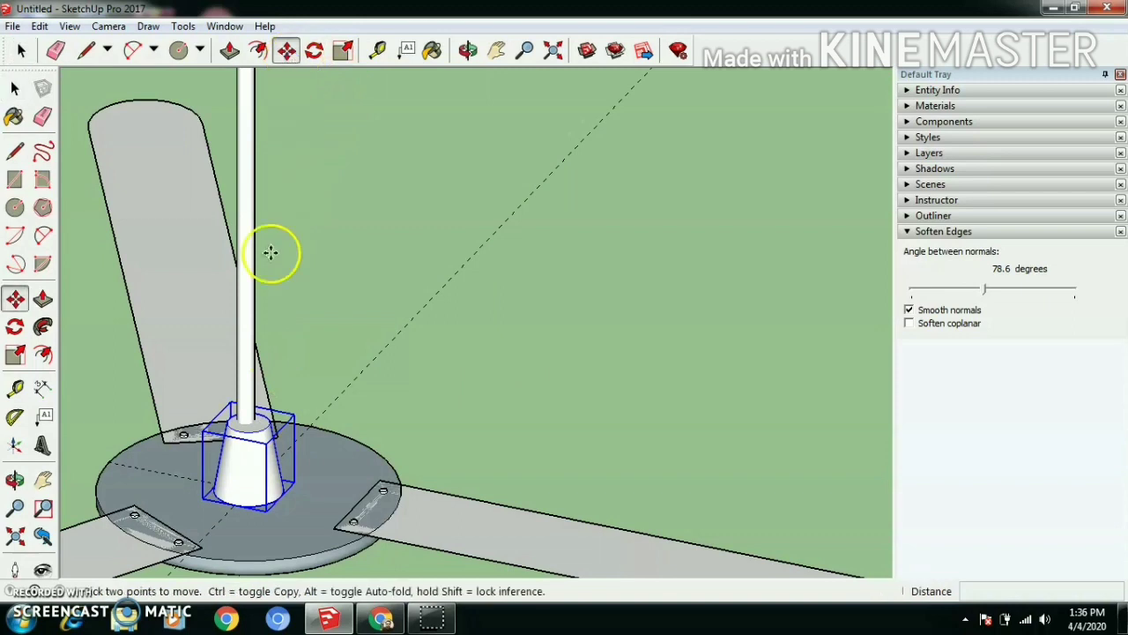
left_click(201, 500)
key("ctrl")
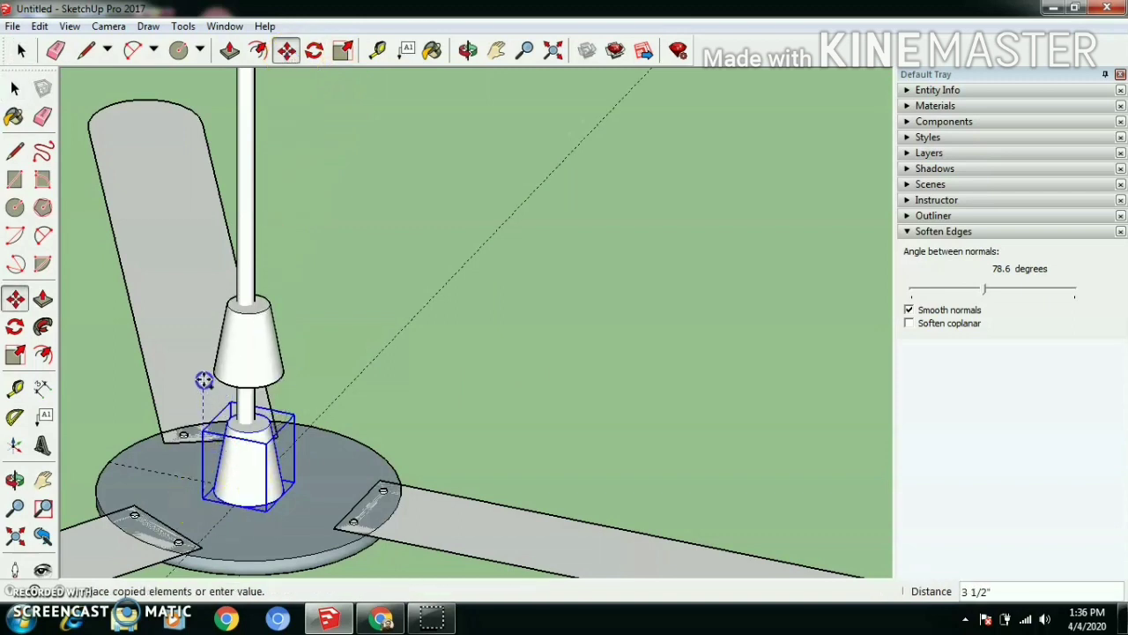
left_click(199, 204)
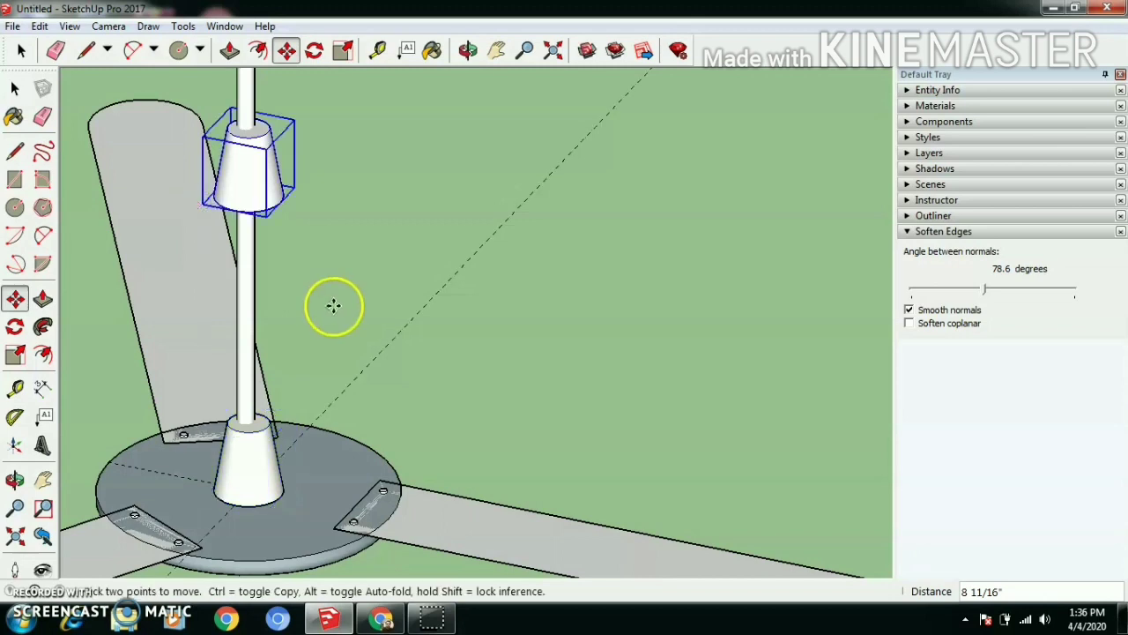
scroll(338, 313, "down", 2)
scroll(358, 283, "up", 1)
left_click(343, 50)
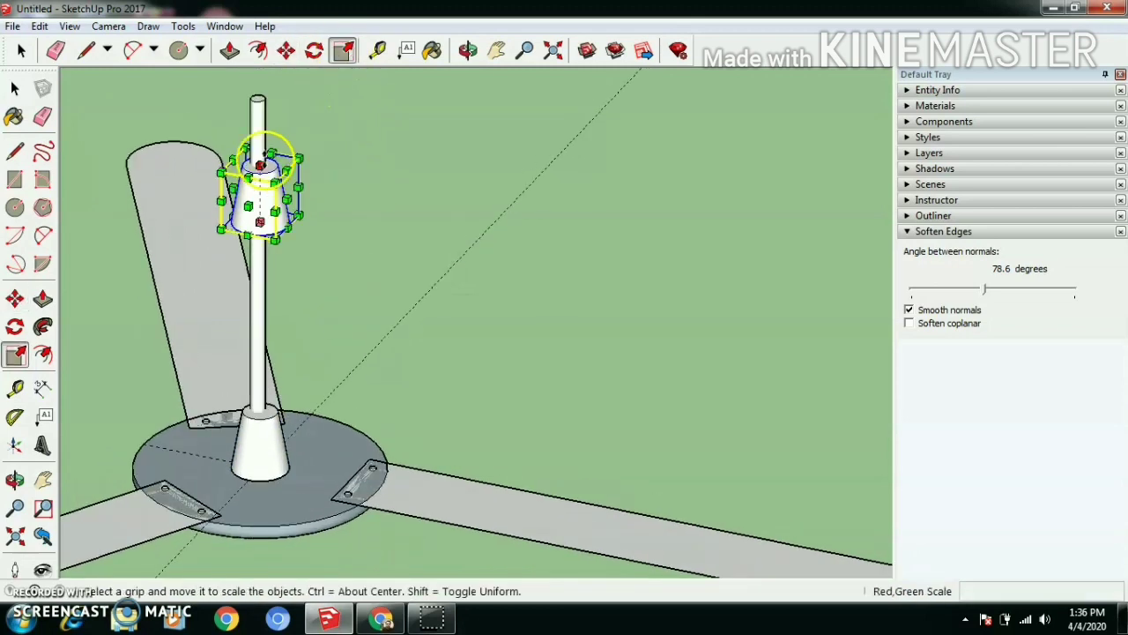